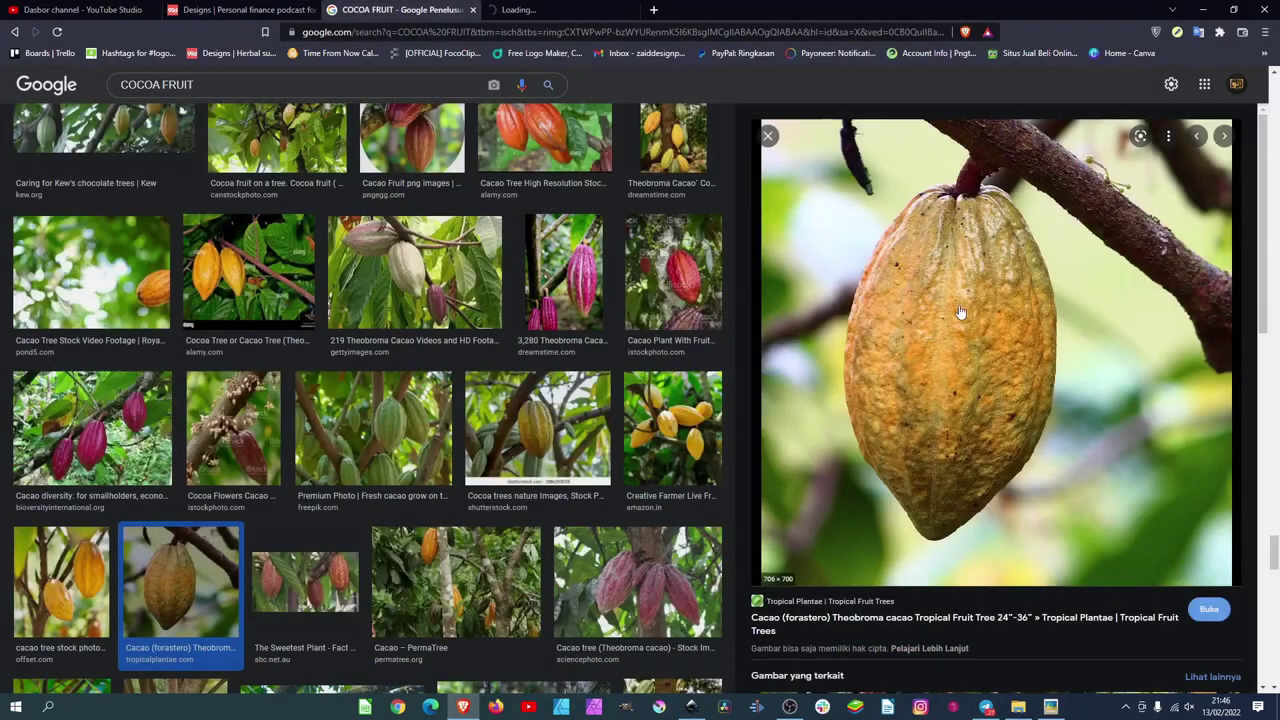
Step: Copy the large cacao pod photo from Google Images and return to Inkscape
right_click(960, 311)
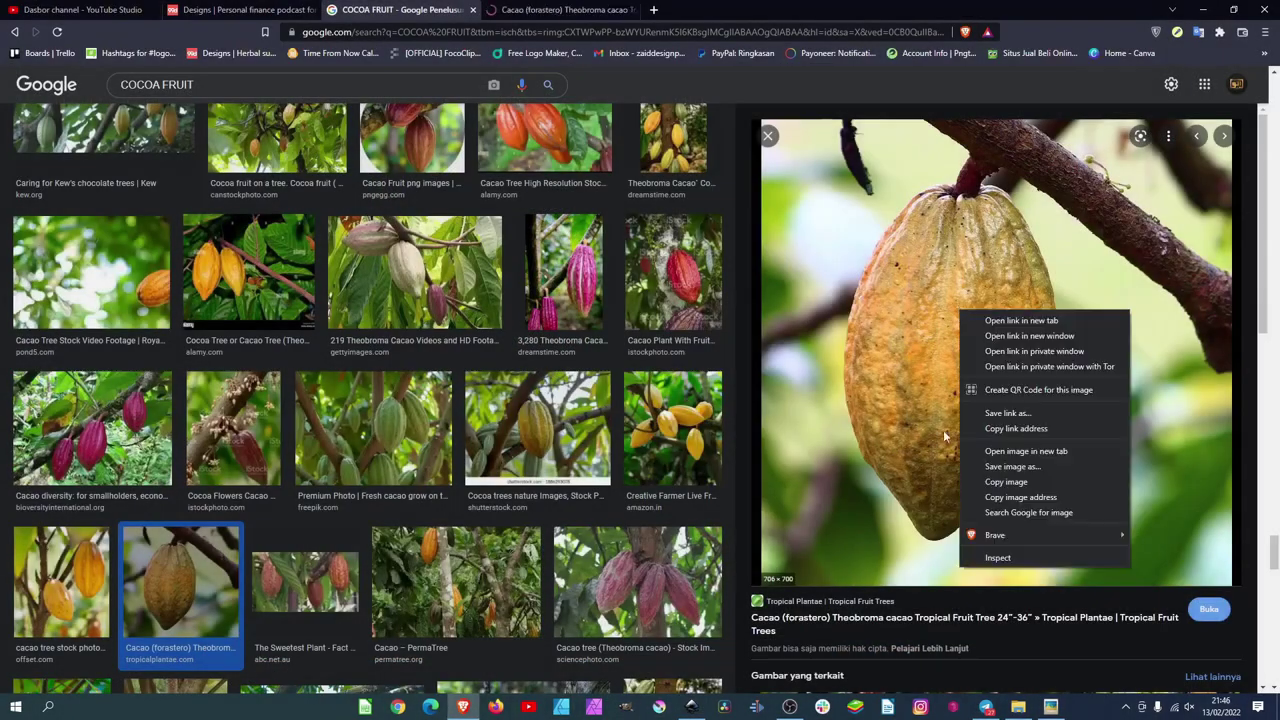
left_click(1017, 485)
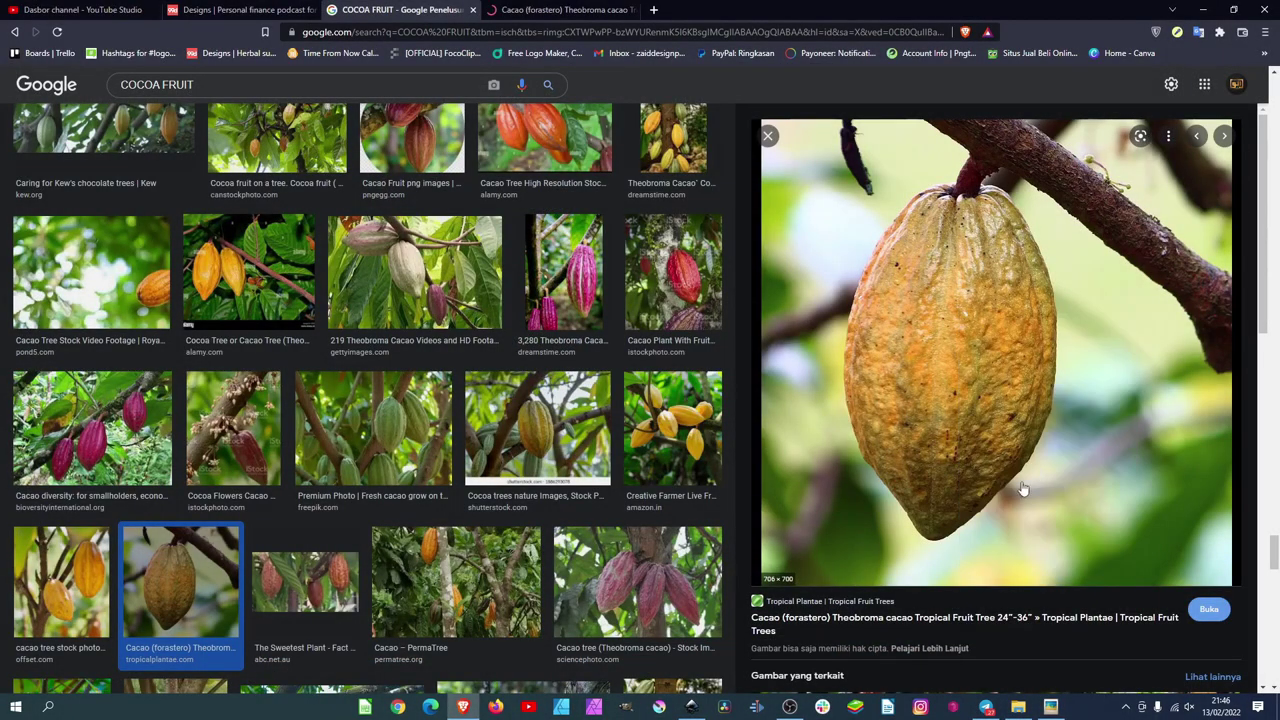
left_click(691, 707)
Step: Paste the cacao pod photo onto the page and zoom in on it
key("p")
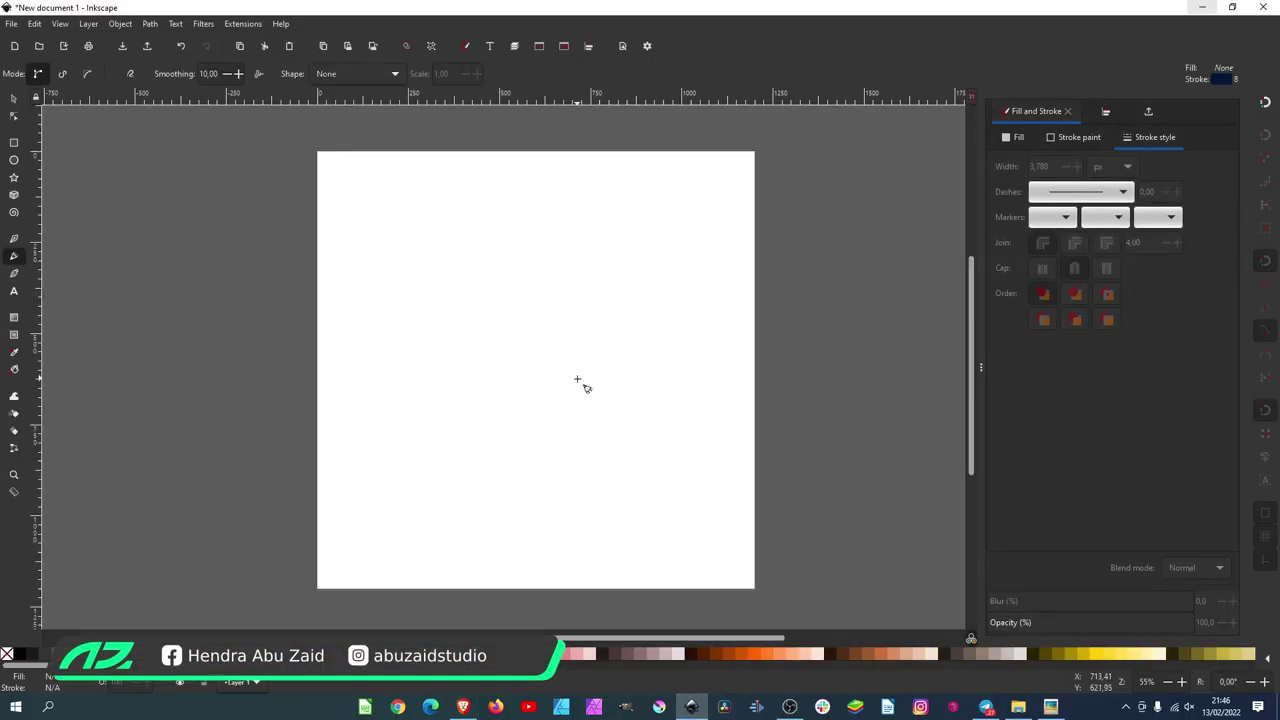
key("ctrl+v")
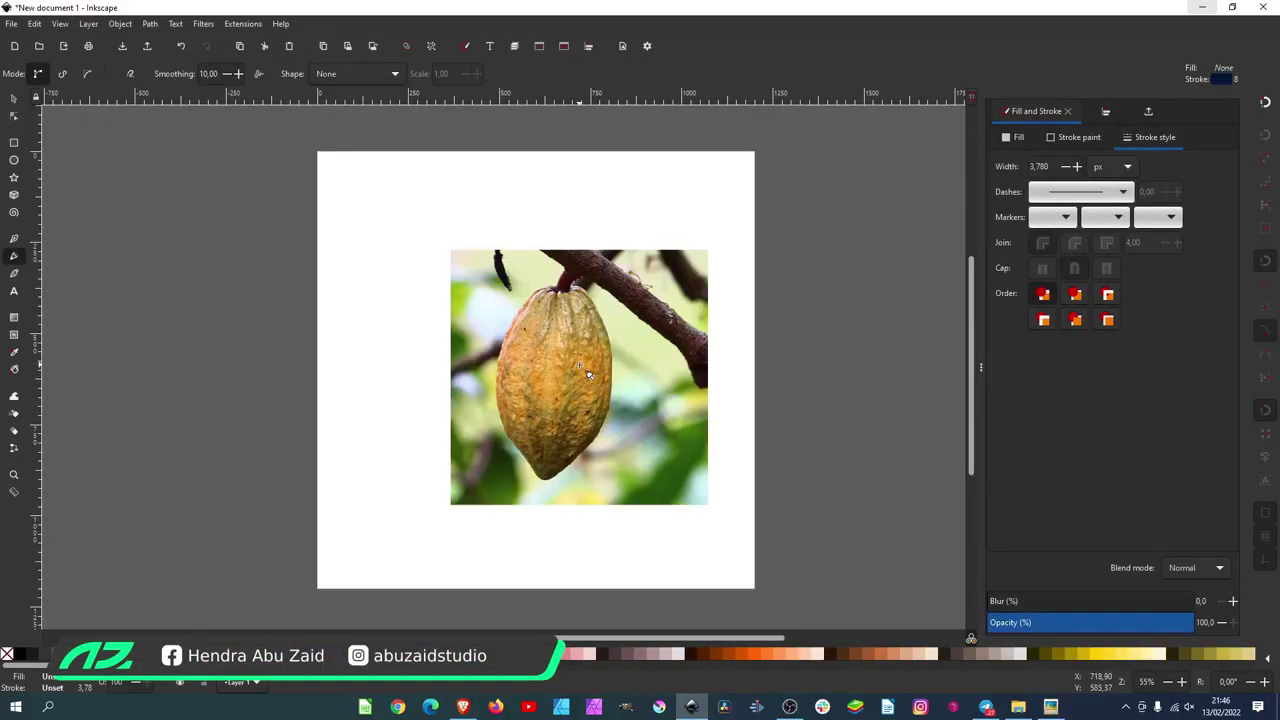
key("s")
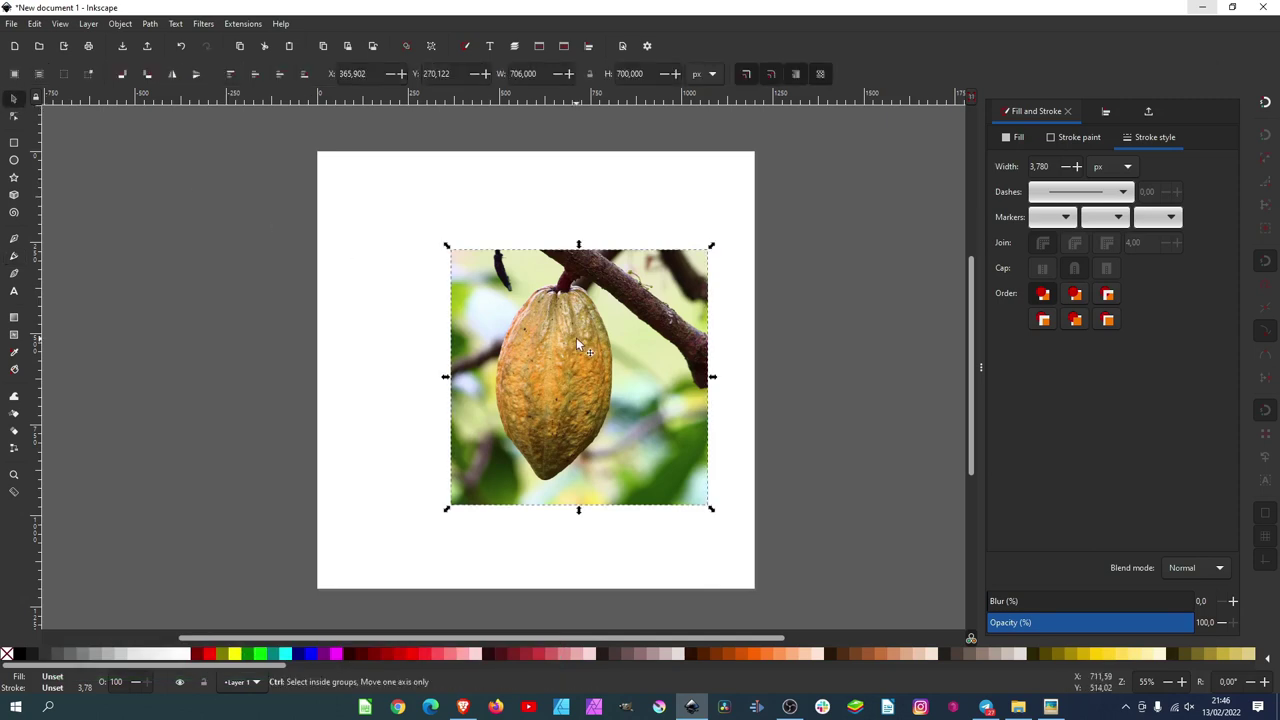
scroll(576, 340, "up", 1)
scroll(575, 350, "up", 1)
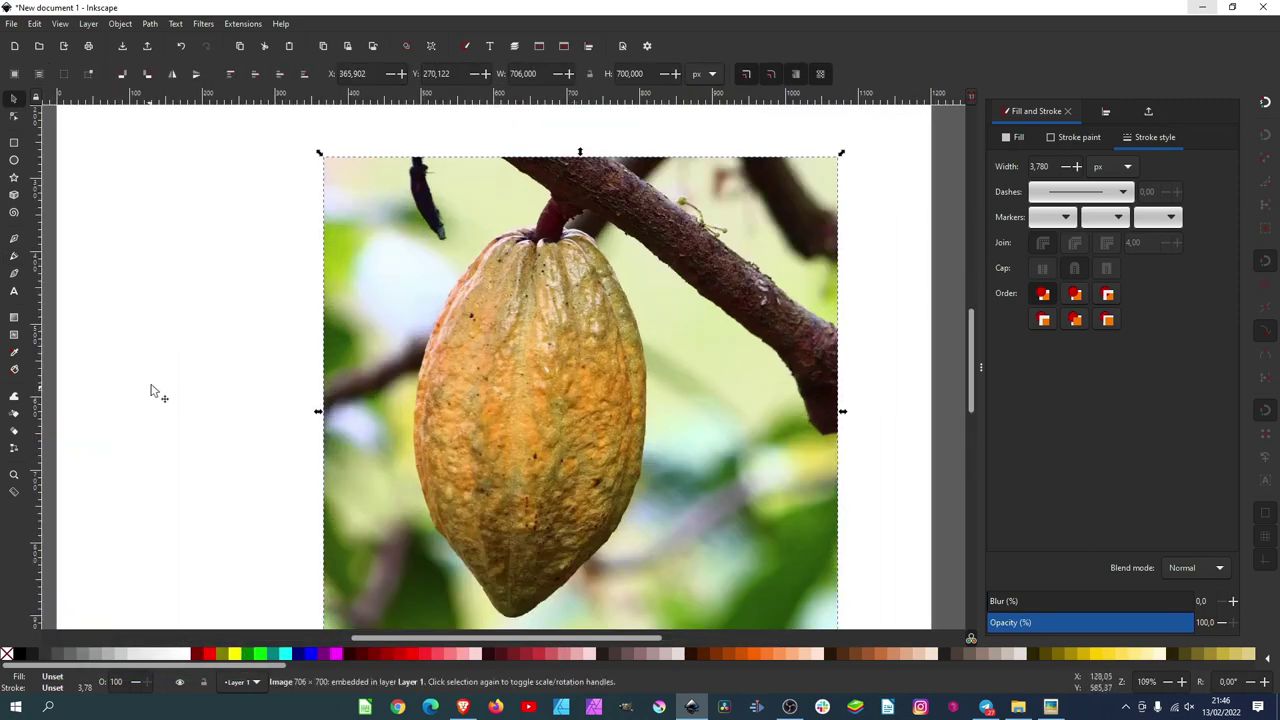
left_click(15, 256)
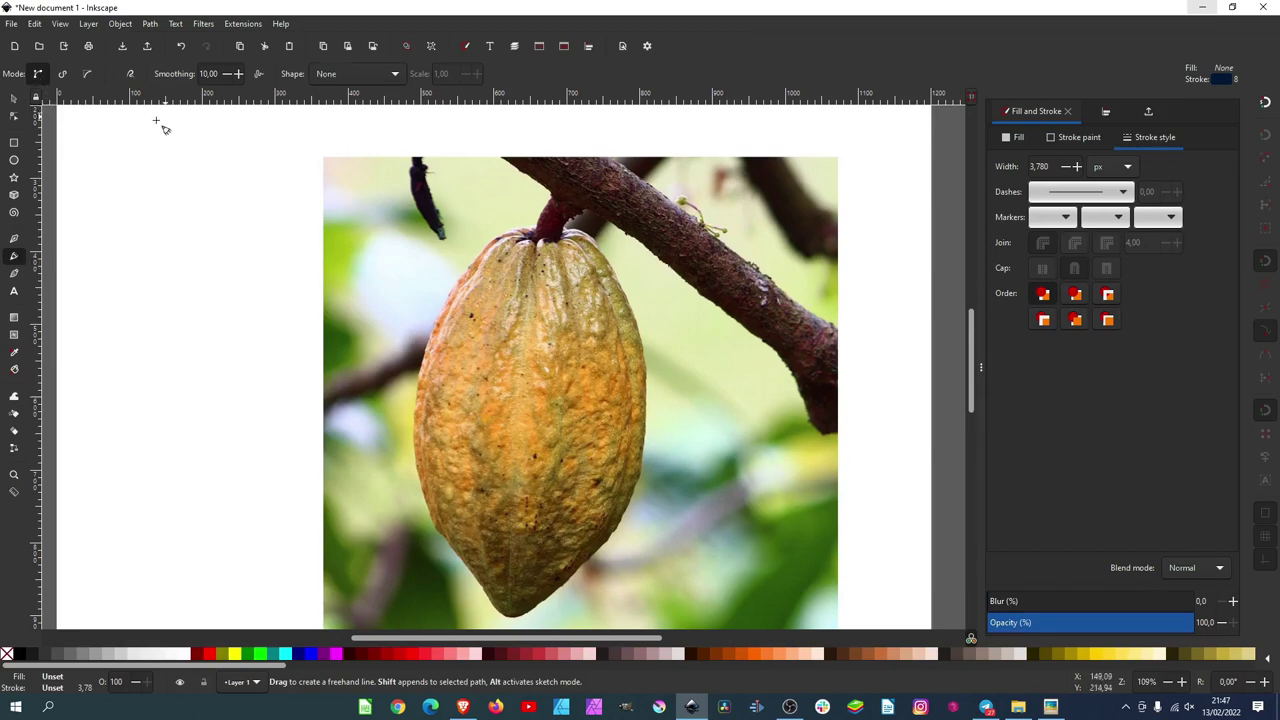
Step: With Pencil shape None, draw a test stroke and trace a closed outline around the pod
left_click(395, 76)
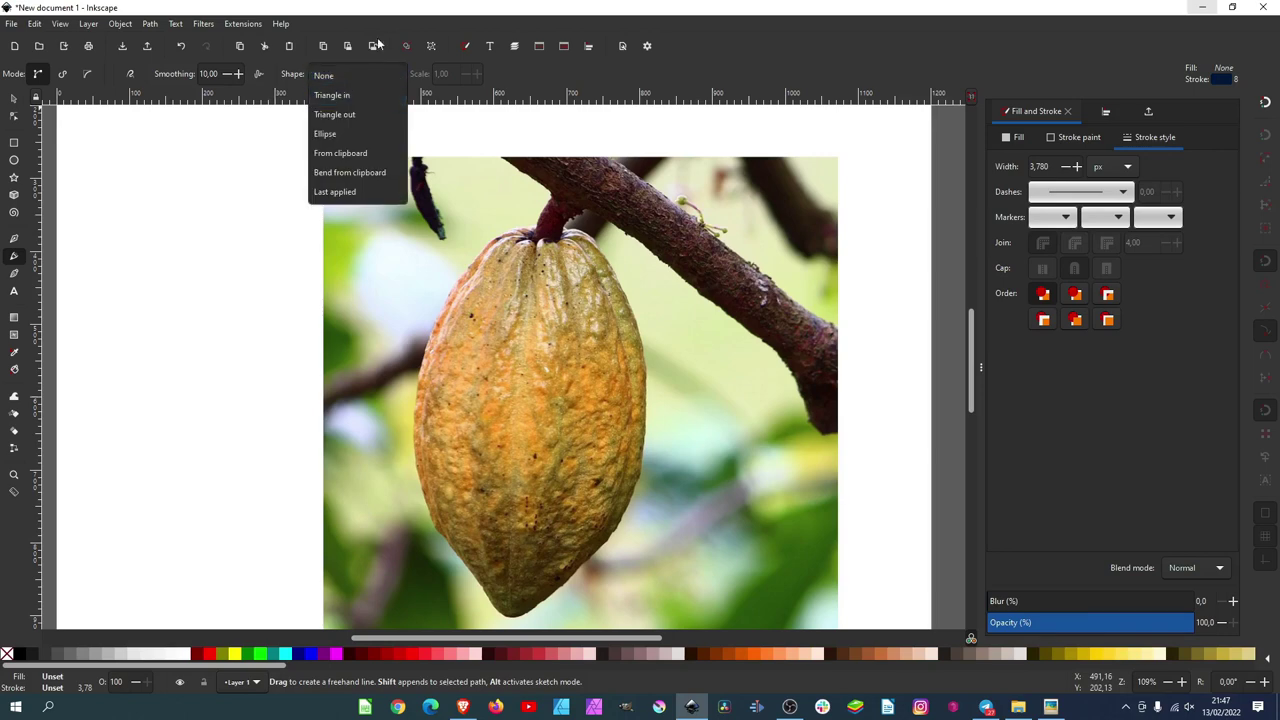
left_click(373, 78)
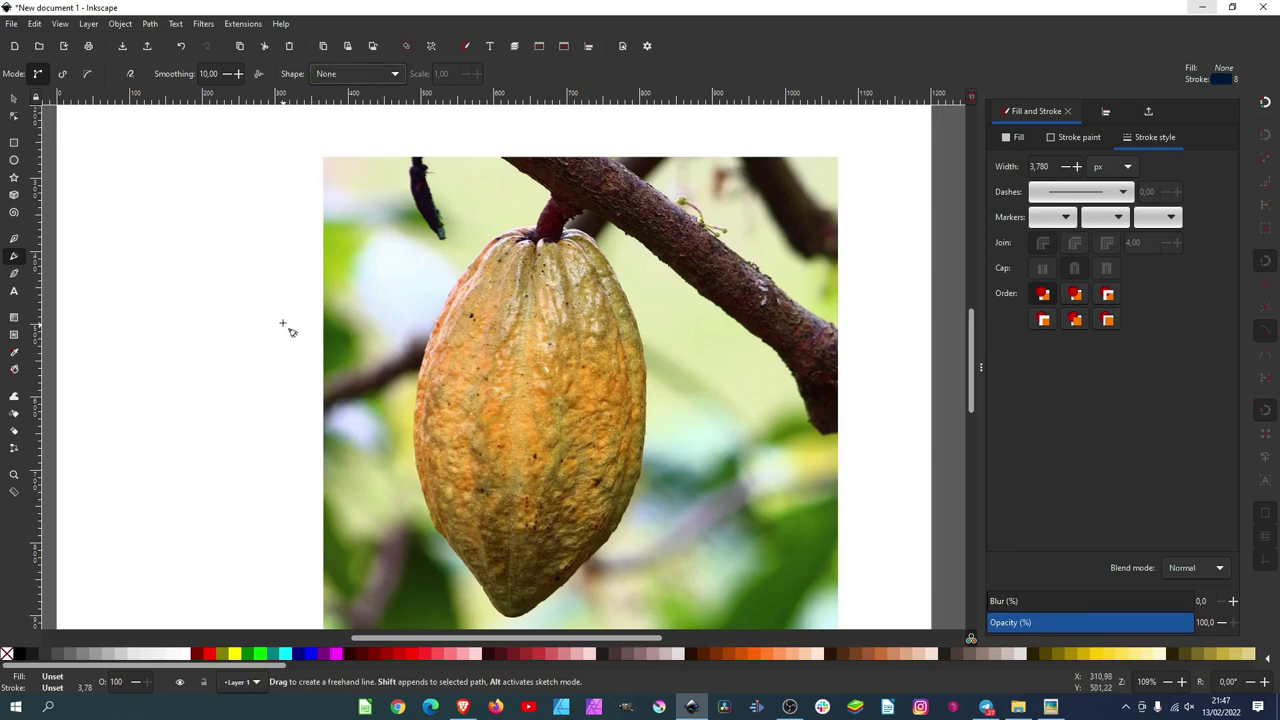
left_click_drag(256, 255, 234, 362)
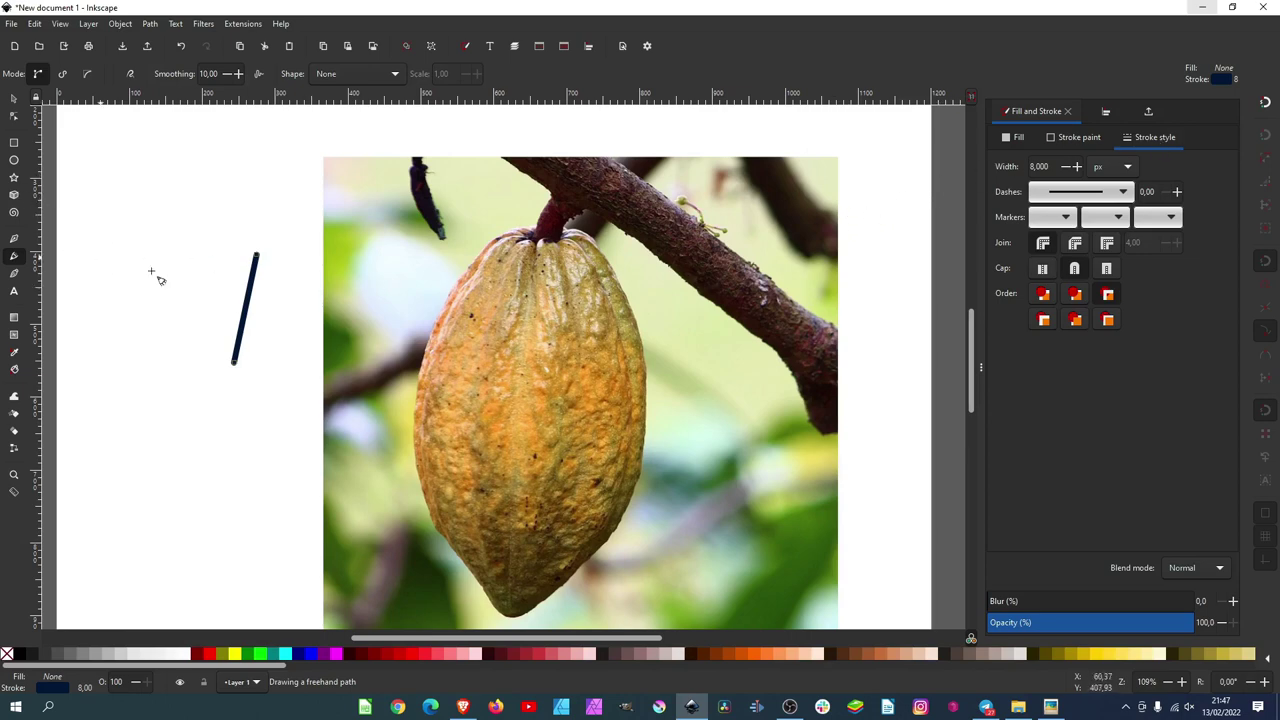
left_click(529, 222)
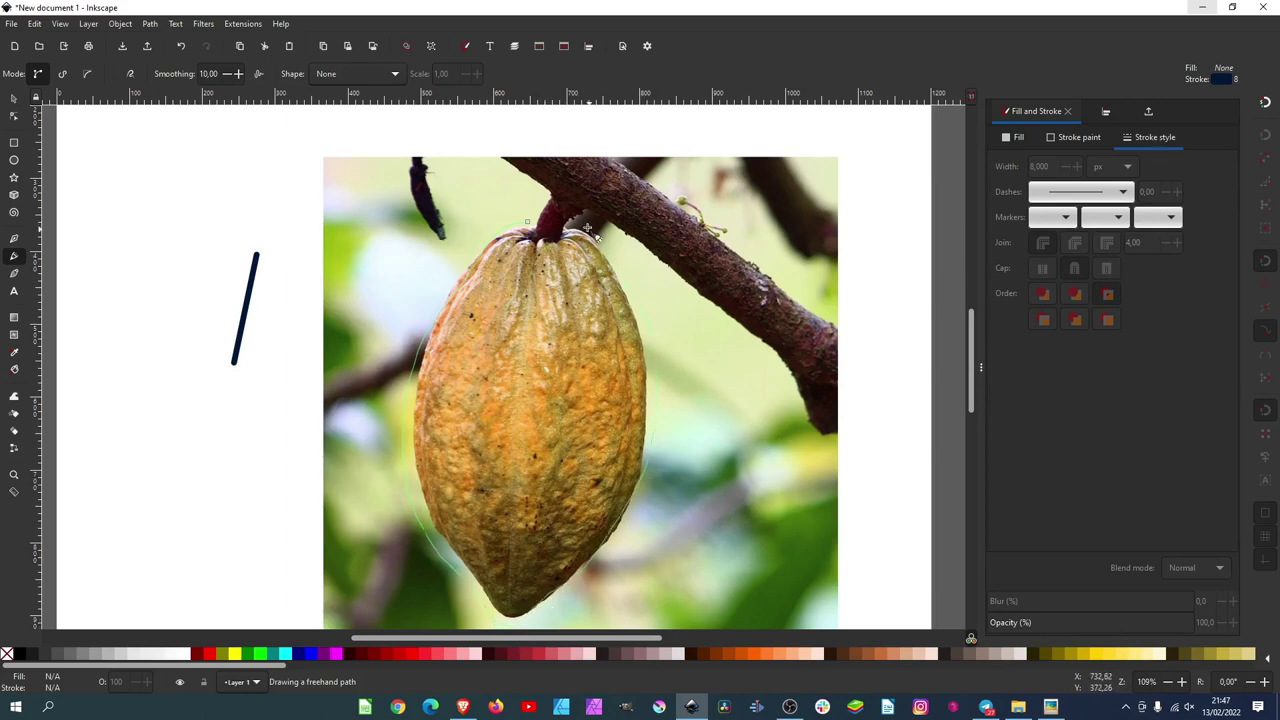
left_click_drag(535, 223, 529, 222)
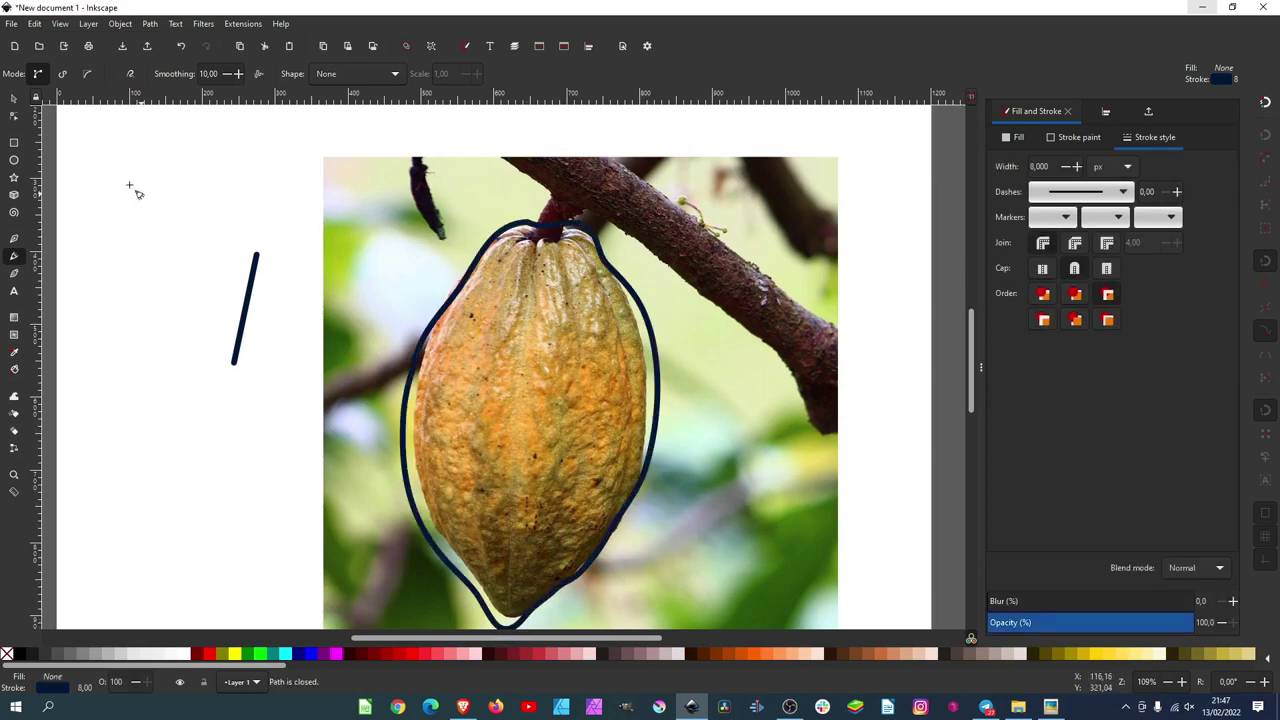
Step: Move the pod outline left off the photo and shift the photo further right
key("s")
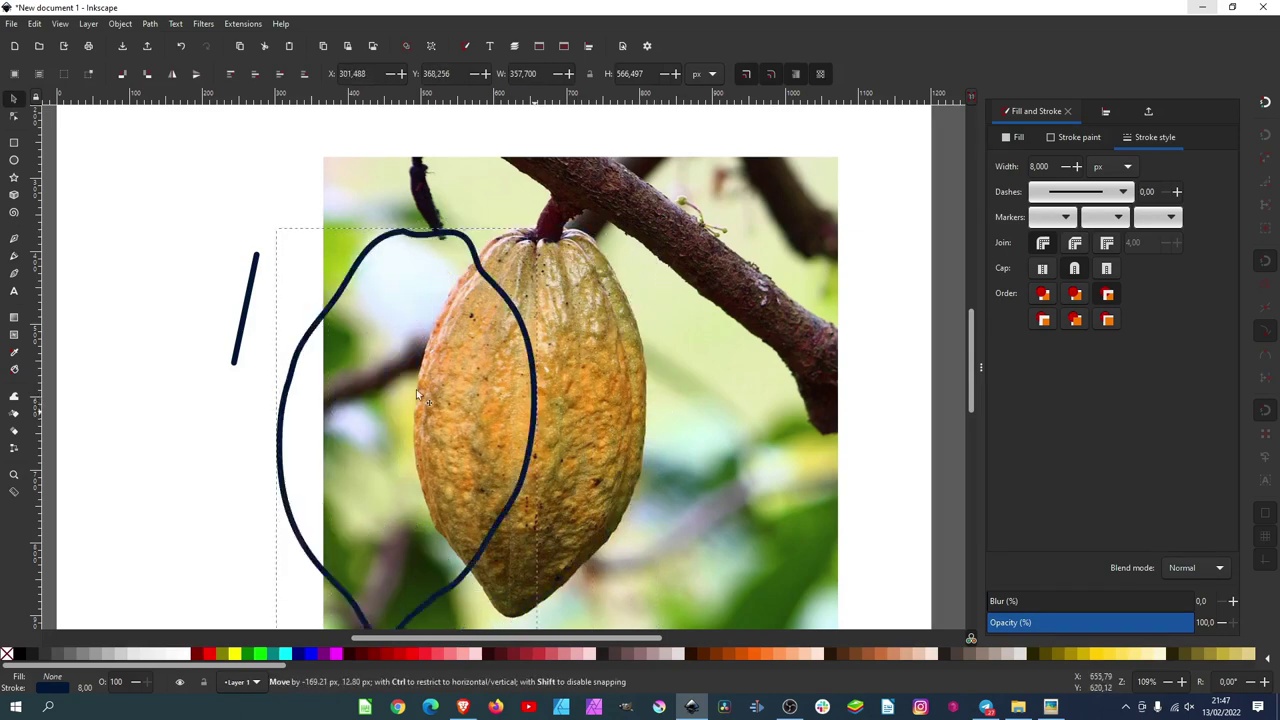
left_click_drag(661, 404, 293, 354)
scroll(653, 344, "left", 5)
scroll(653, 347, "down", 1, "ctrl")
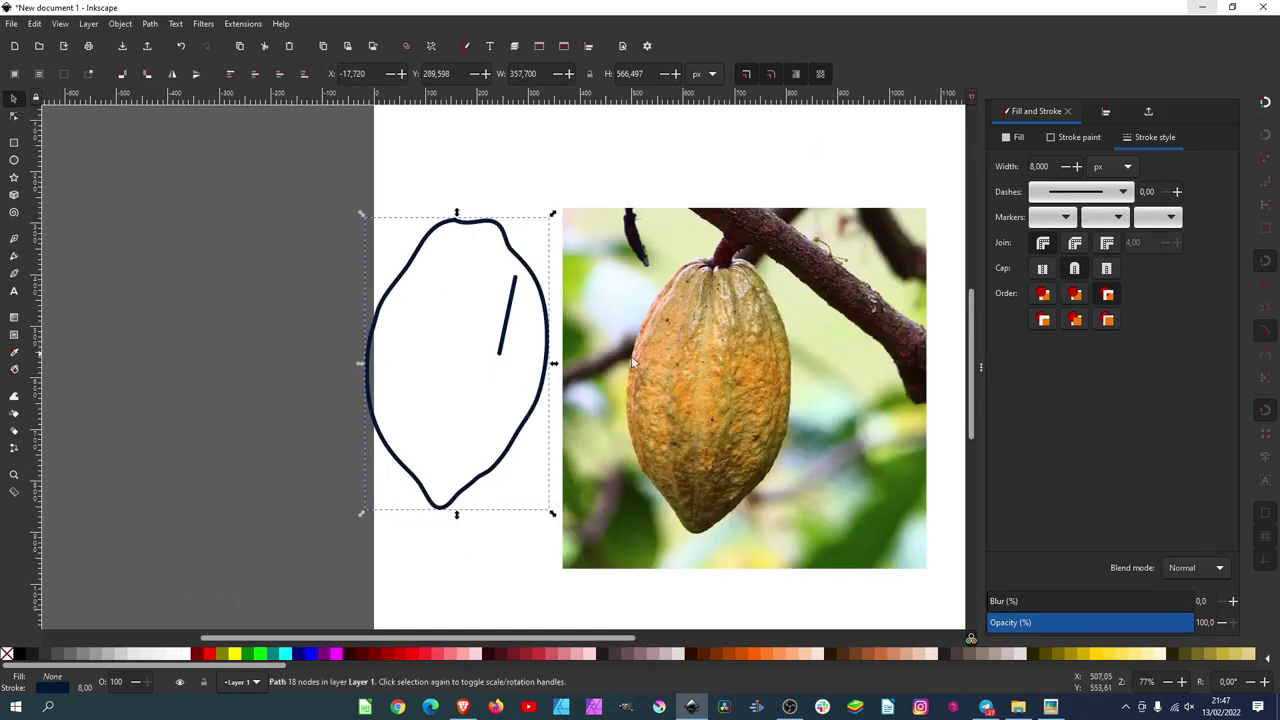
left_click(682, 374)
mouse_move(682, 374)
left_mouse_down()
mouse_move(850, 410)
mouse_move(949, 410)
left_mouse_up()
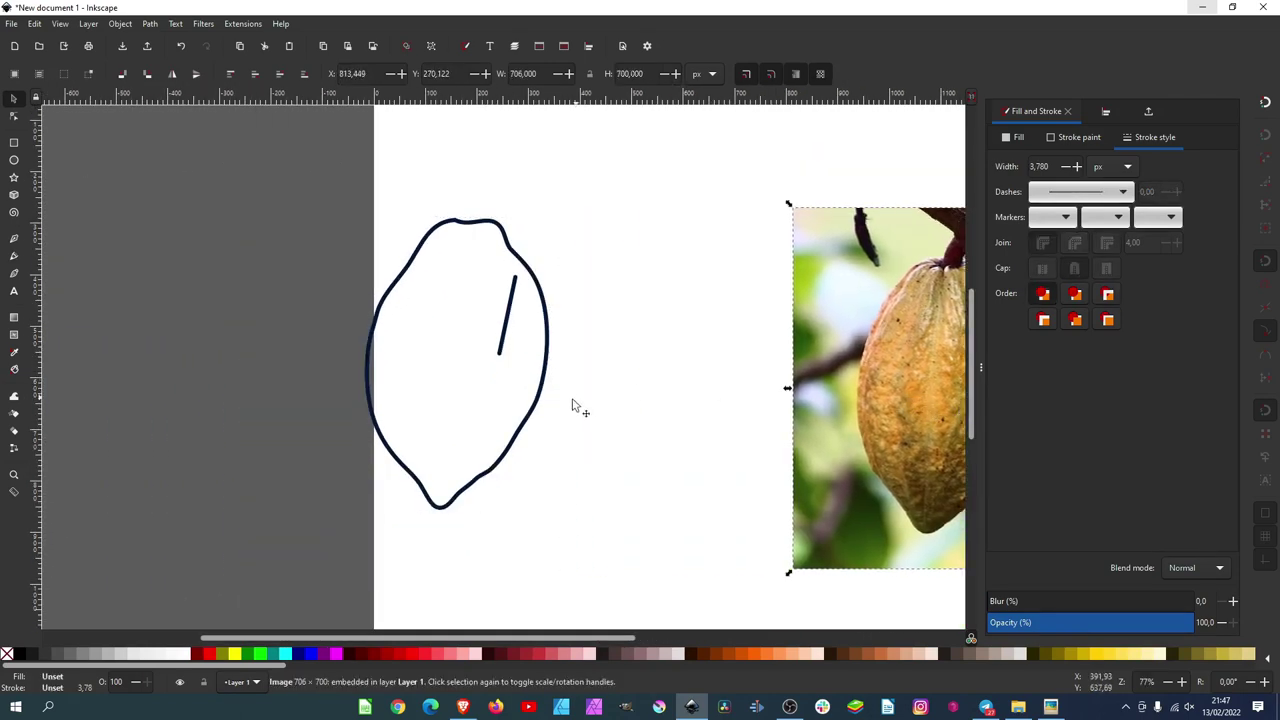
Step: Reposition the pod outline beside the photo and rotate it upright with snapping off
left_click(537, 413)
left_click_drag(537, 413, 750, 355)
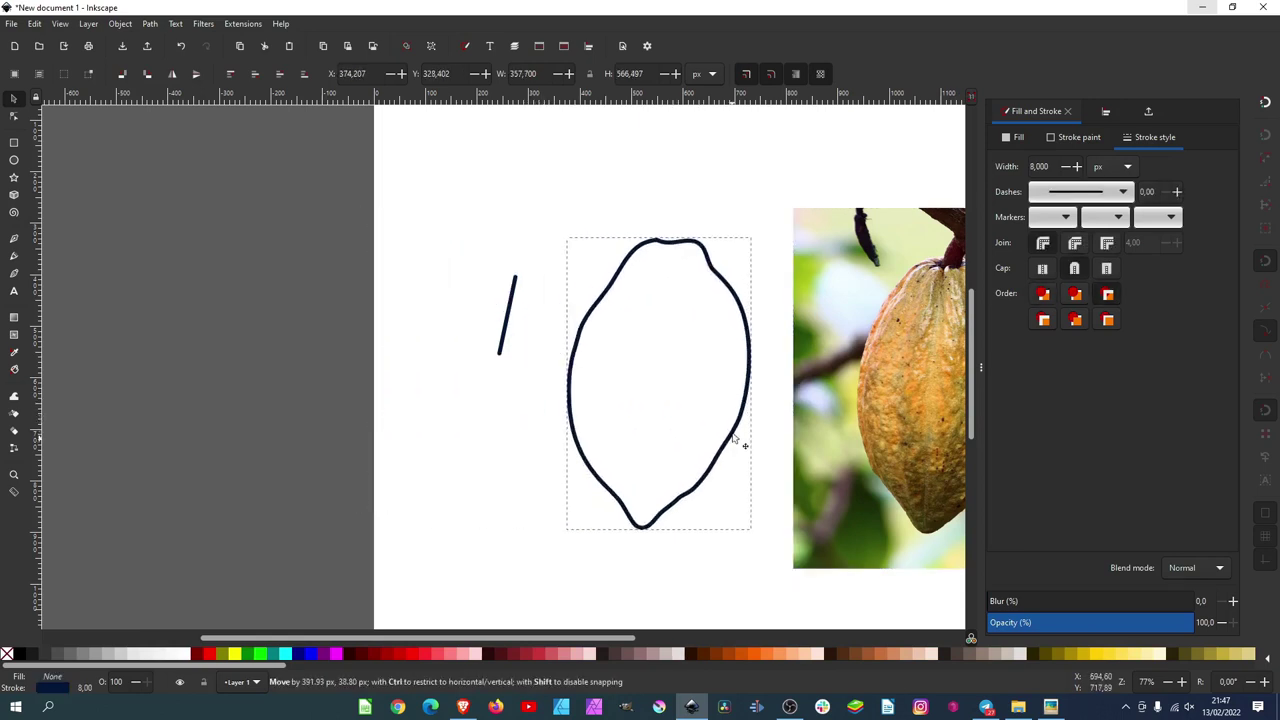
left_click_drag(755, 236, 729, 238)
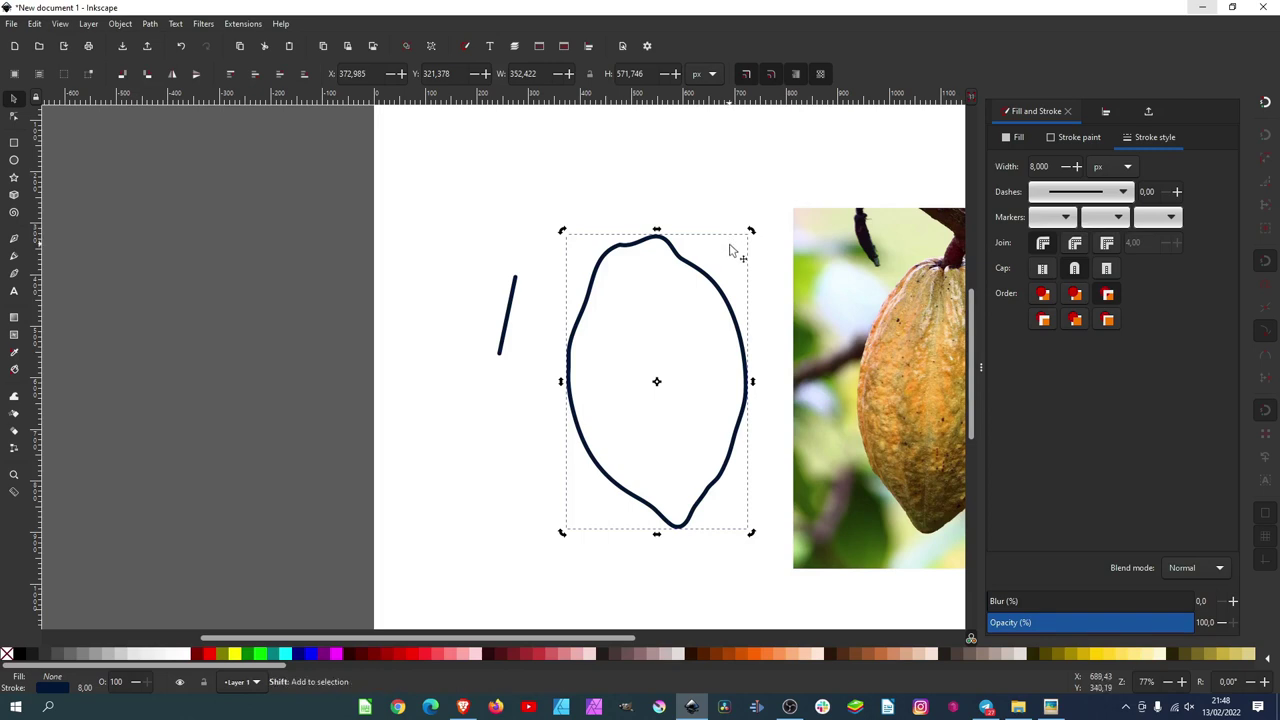
key("percent")
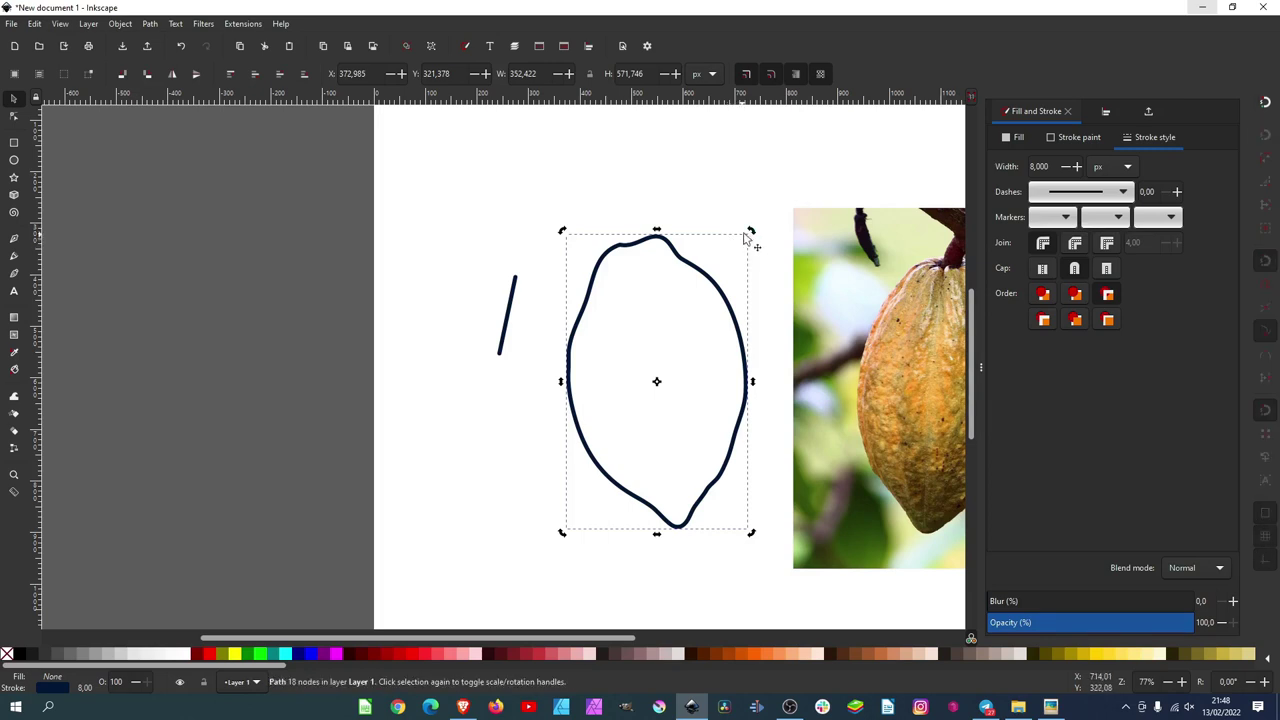
mouse_move(752, 233)
left_mouse_down()
mouse_move(700, 273)
mouse_move(730, 240)
left_mouse_up()
left_click(306, 451)
scroll(400, 335, "right", 7)
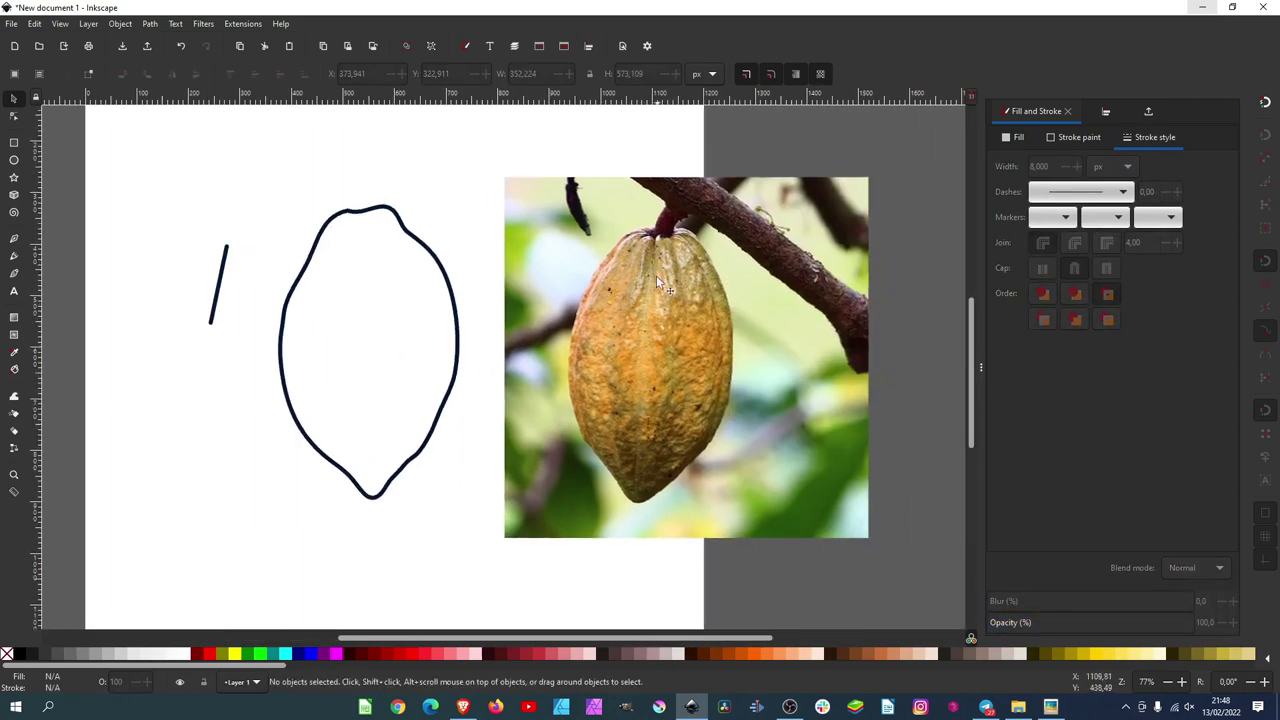
scroll(330, 325, "up", 1)
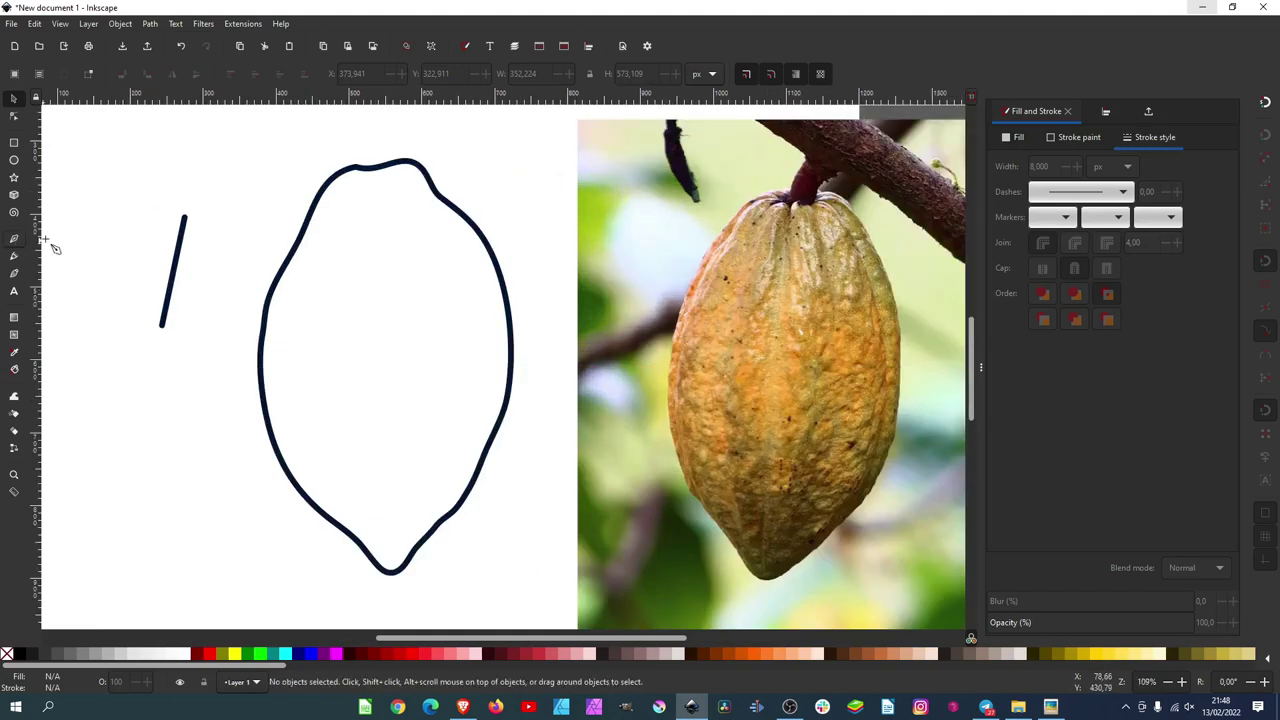
Step: Draw three curved rib lines inside the pod from its top to the bottom tip
left_click(16, 256)
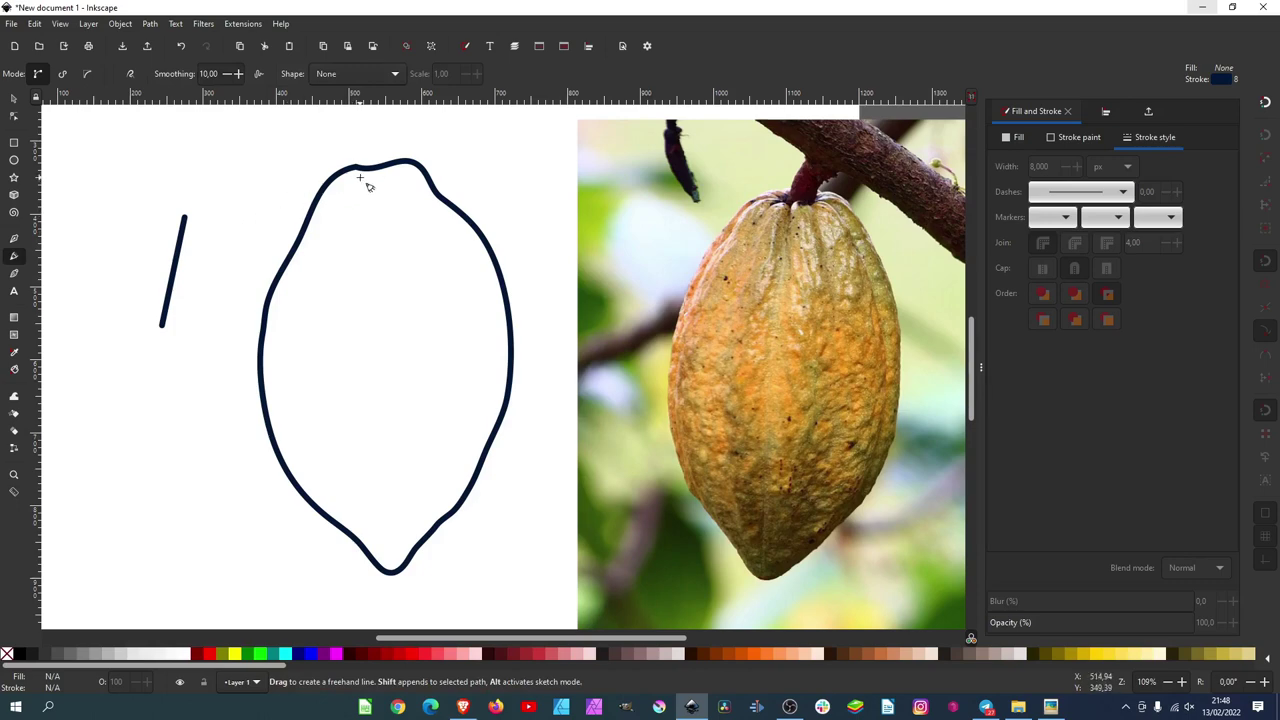
left_click_drag(375, 177, 334, 237)
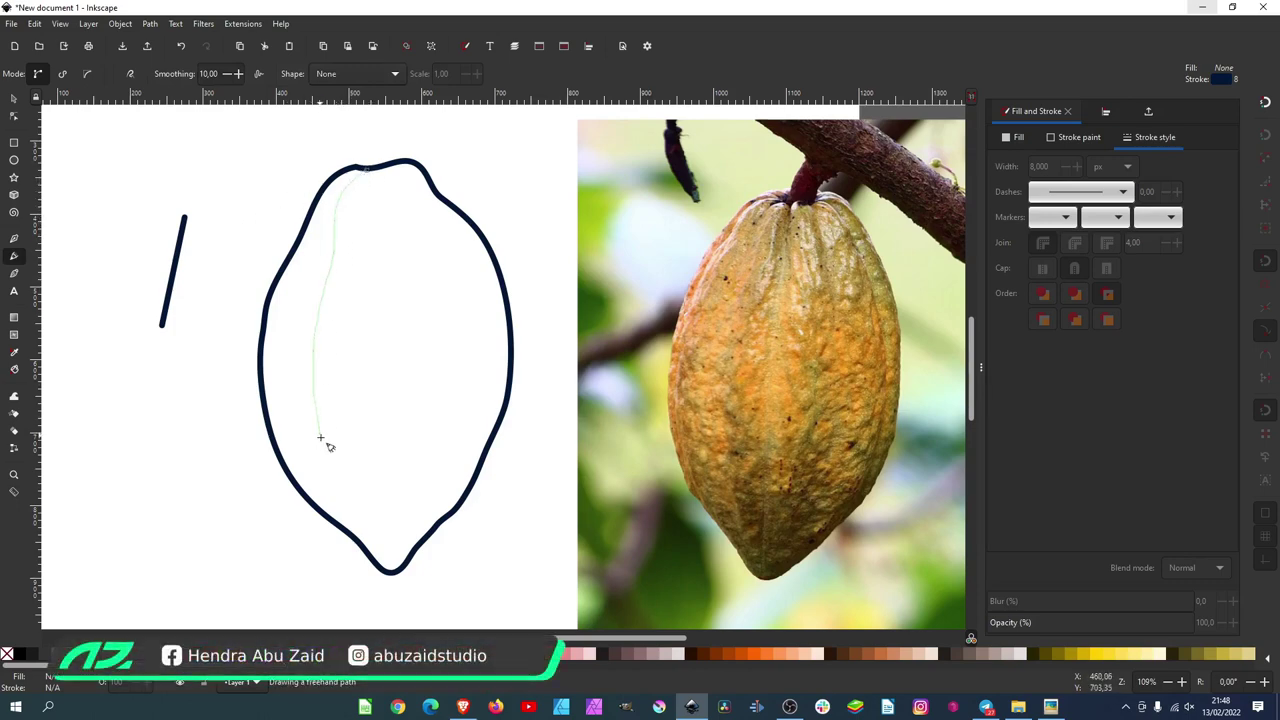
left_click_drag(380, 548, 388, 569)
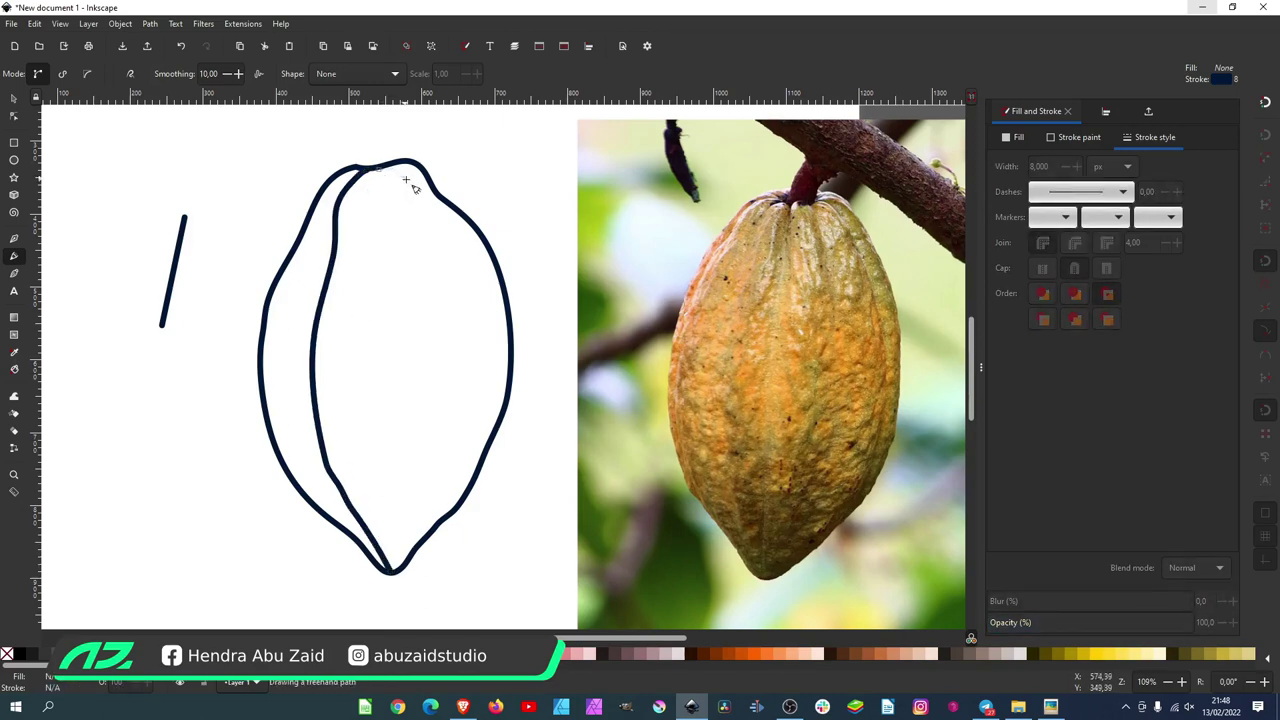
mouse_move(438, 254)
left_mouse_down()
mouse_move(477, 417)
mouse_move(425, 523)
left_mouse_up()
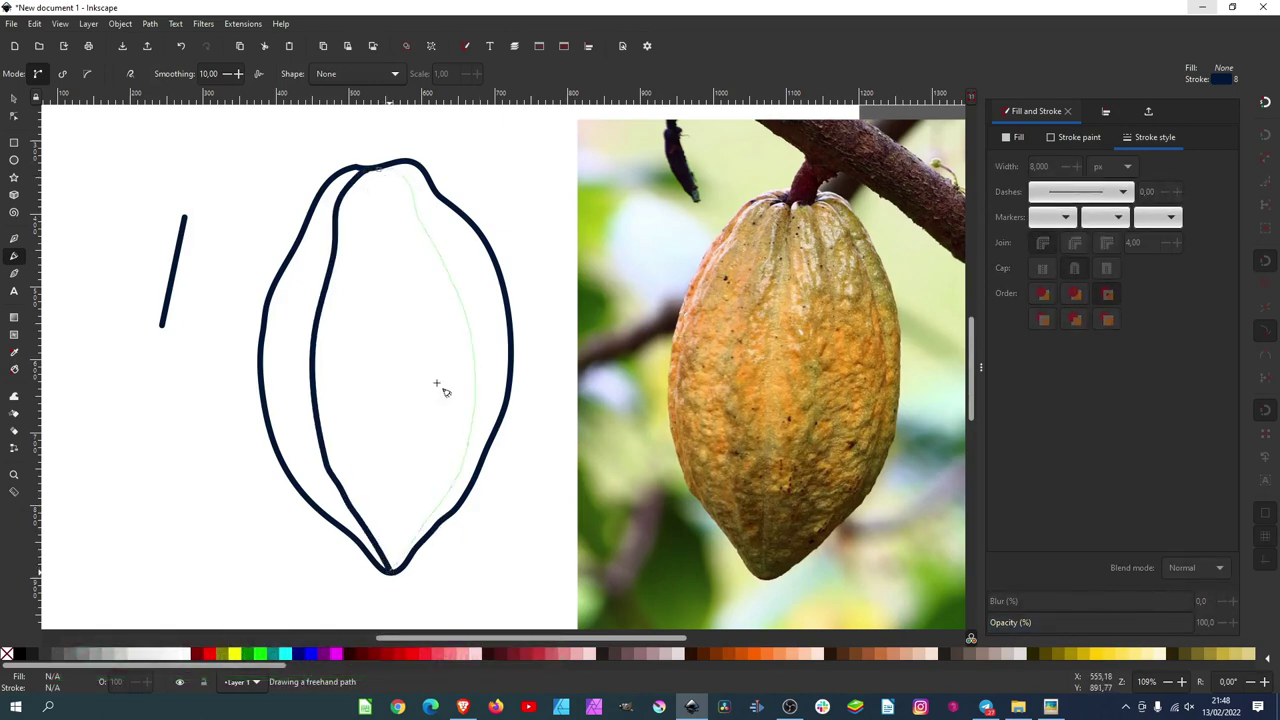
left_click_drag(370, 170, 360, 218)
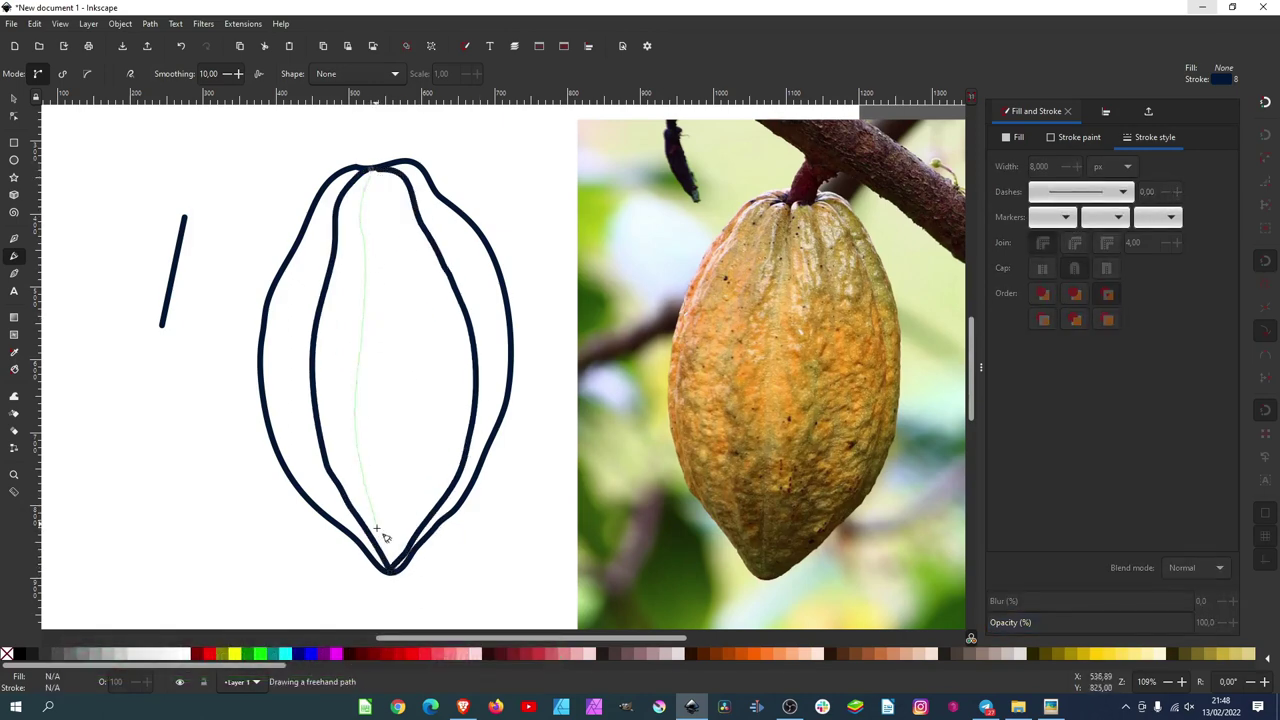
left_click_drag(384, 537, 391, 569)
left_click_drag(376, 172, 397, 232)
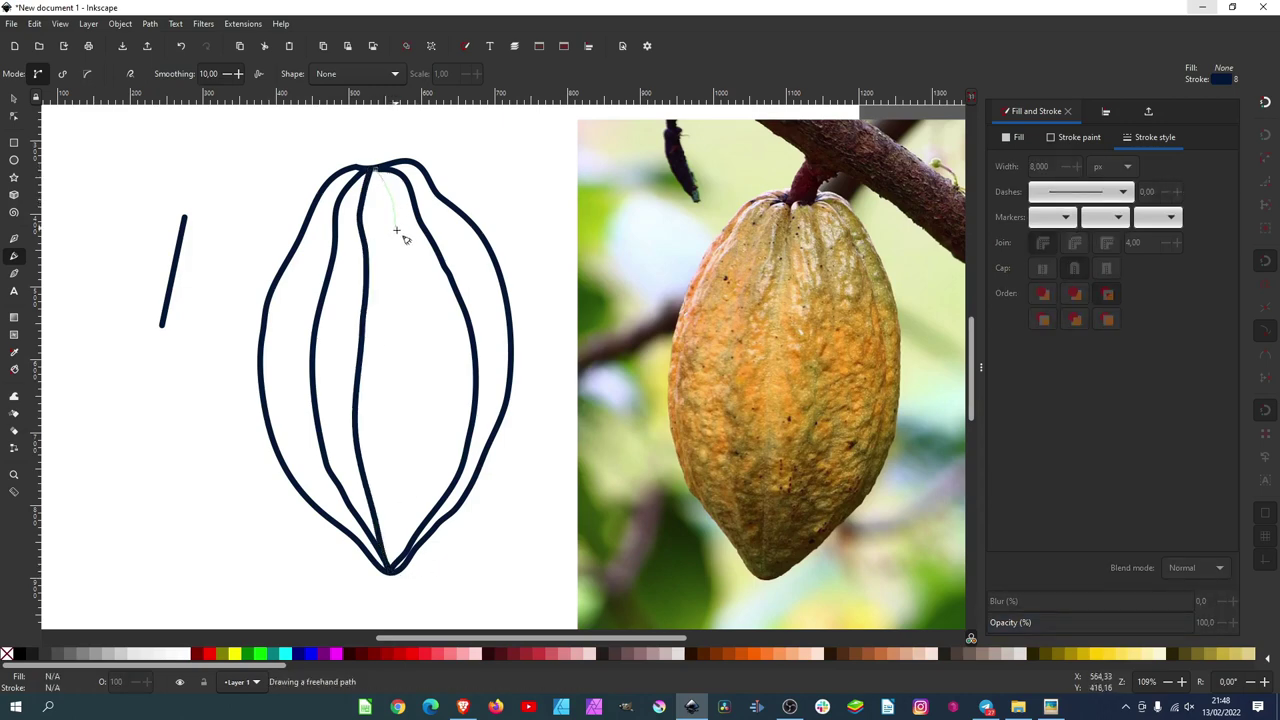
left_click_drag(408, 530, 396, 569)
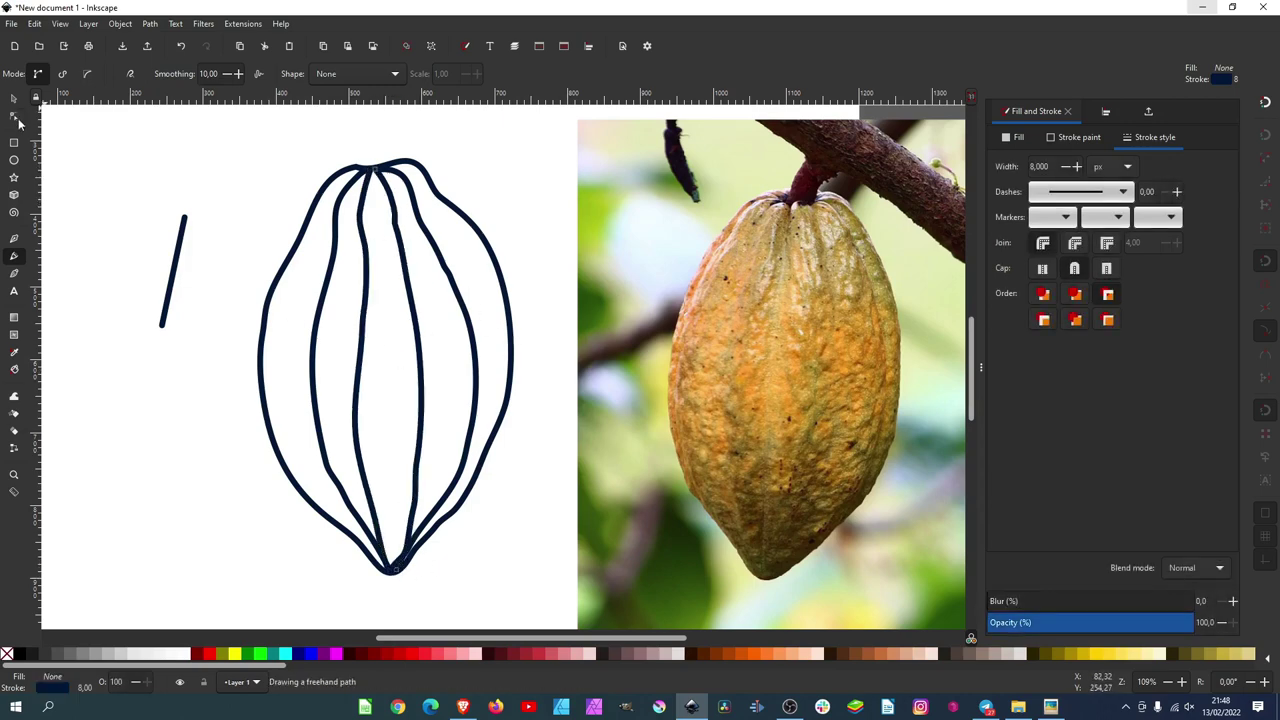
left_click(18, 120)
scroll(398, 565, "up", 4)
Step: Drag the middle and left rib nodes so they blend smoothly into the bottom tip
left_click_drag(464, 484, 442, 492)
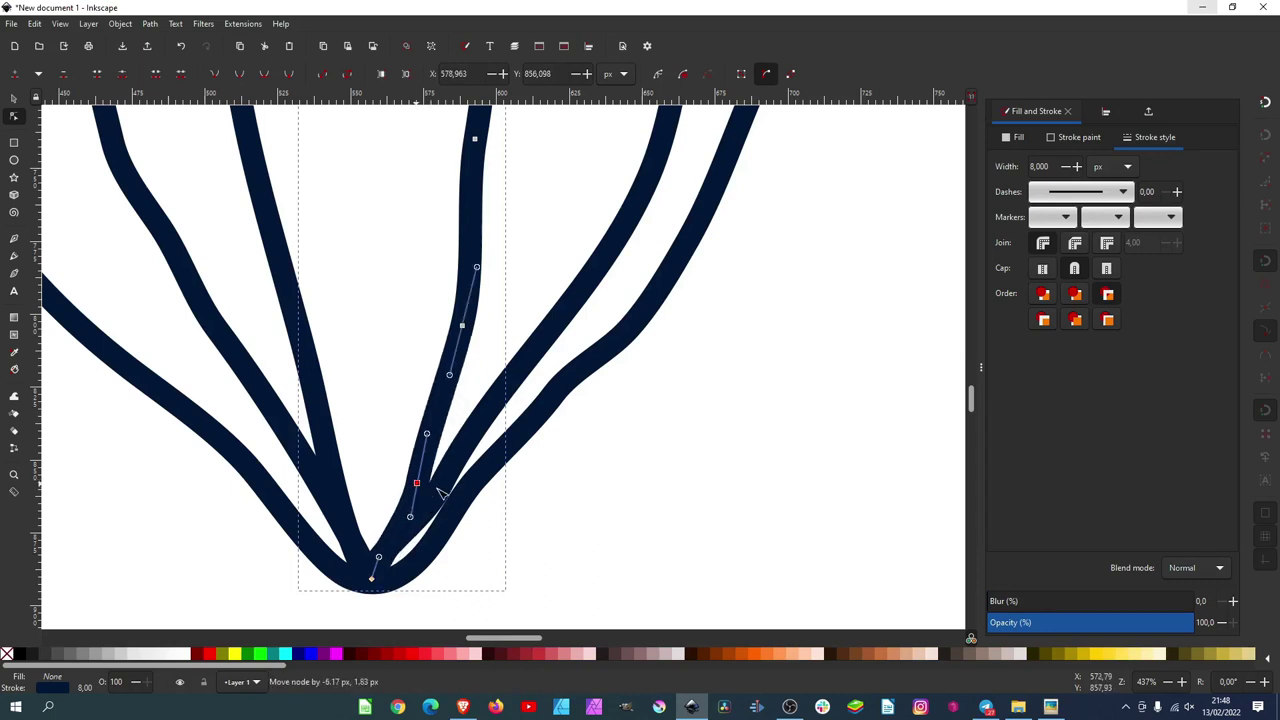
left_click(380, 590)
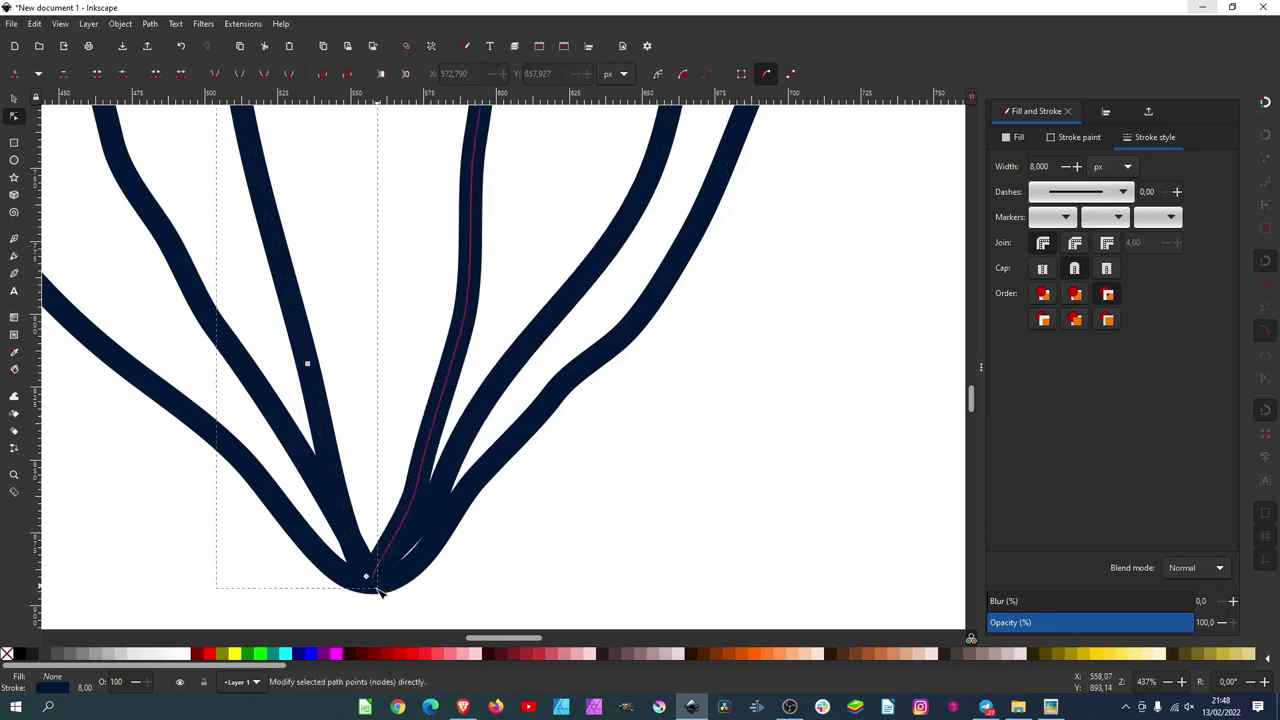
left_click_drag(380, 590, 386, 578)
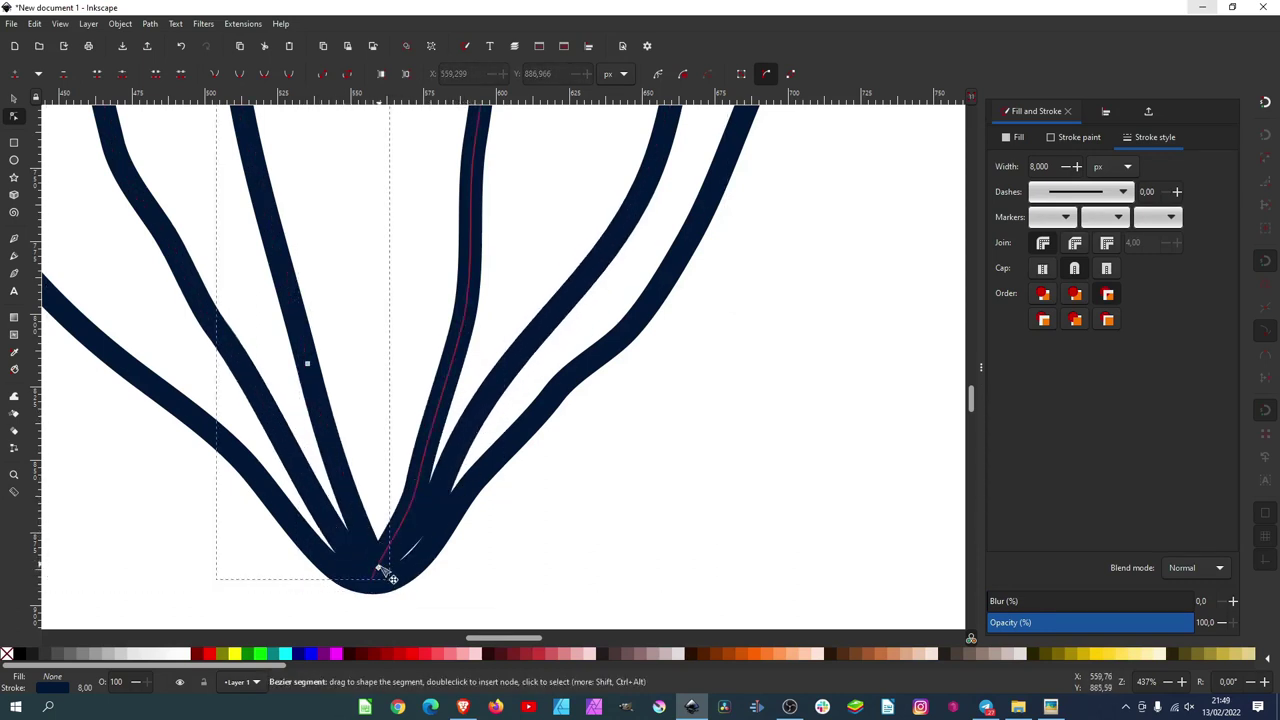
key("Escape")
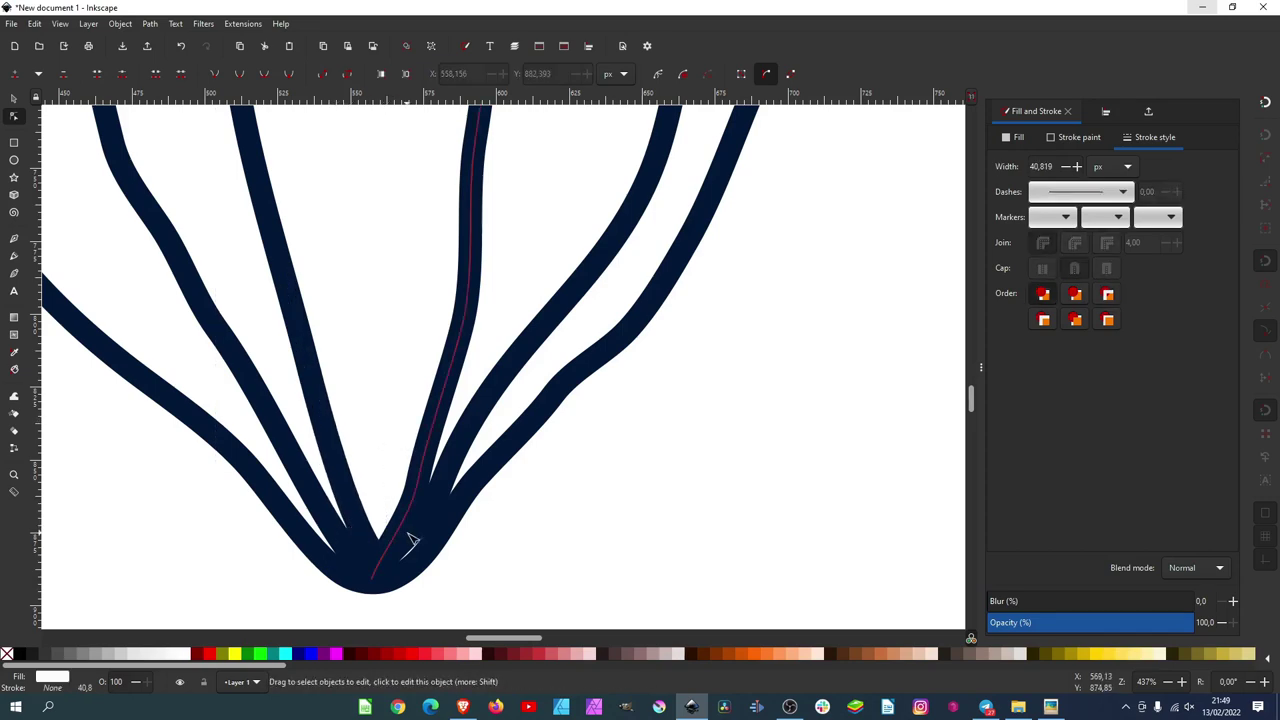
left_click(410, 541)
scroll(410, 541, "down", 2)
scroll(480, 350, "down", 1)
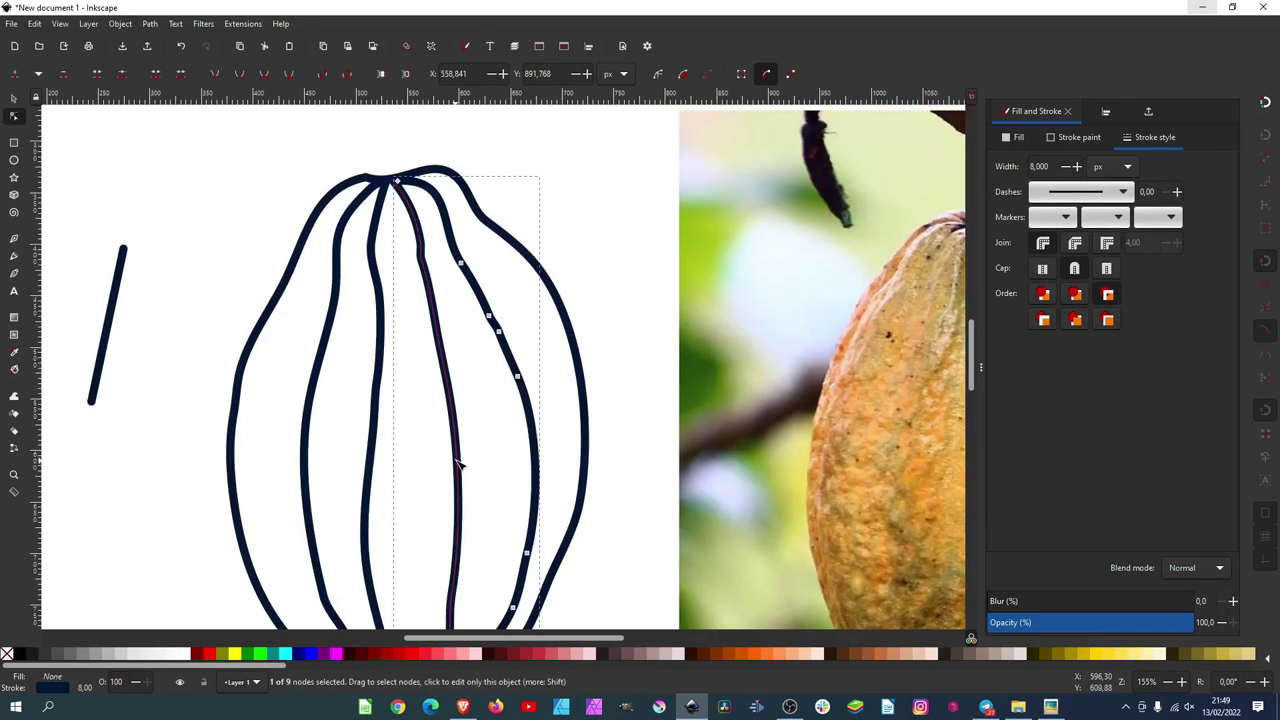
scroll(460, 465, "down", 2)
Step: Draw a wide rectangle above the pod, fill it dark navy, and convert it to a path
key("r")
scroll(240, 212, "up", 3)
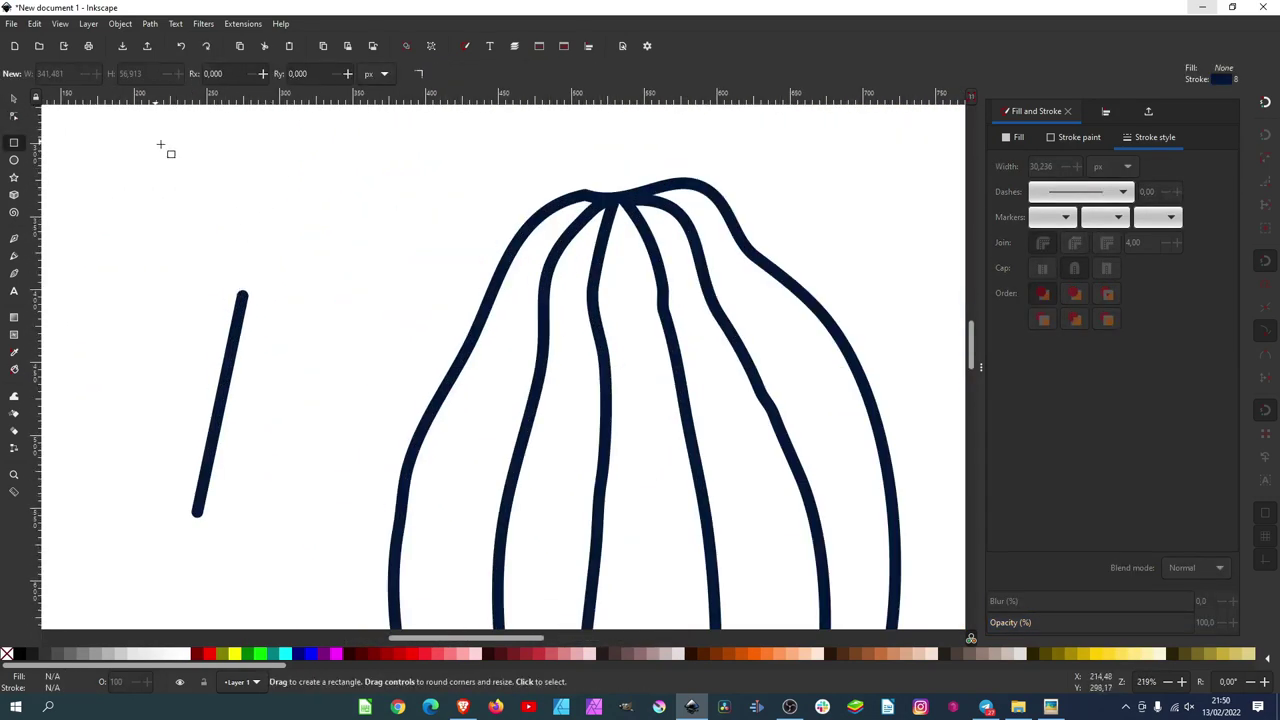
left_click_drag(160, 145, 583, 167)
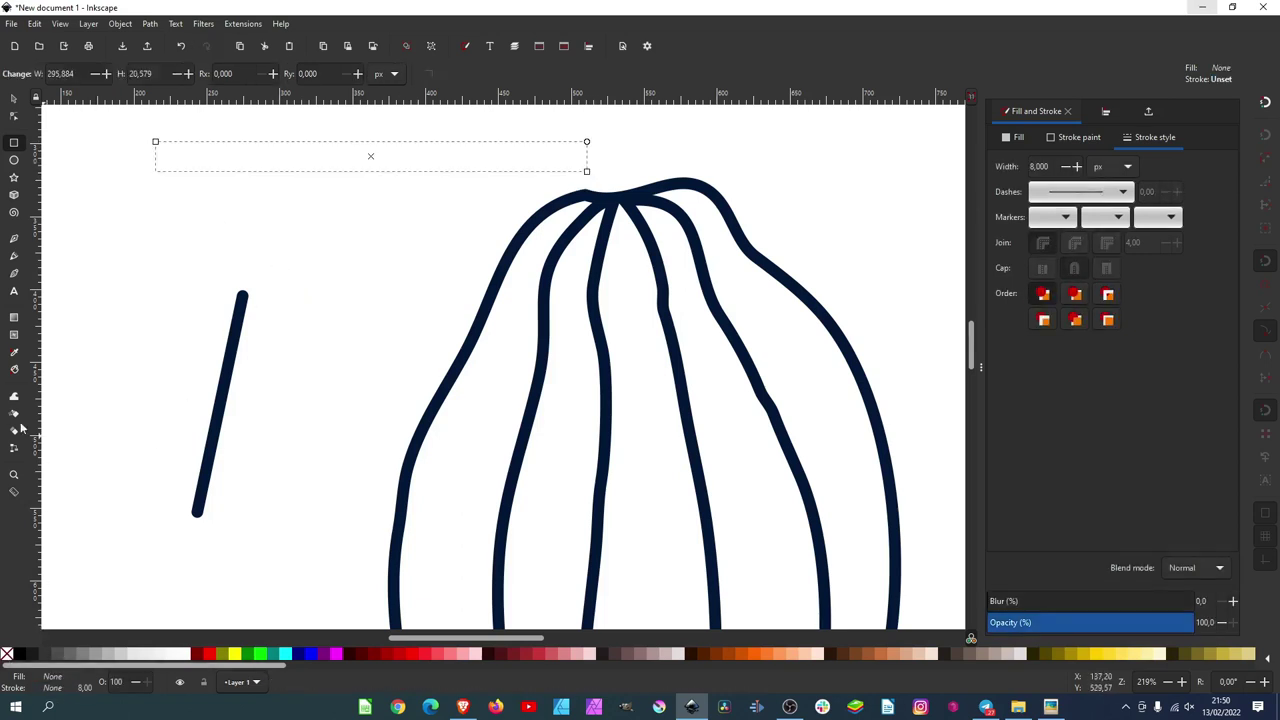
left_click(14, 352)
left_click(214, 400)
key("s")
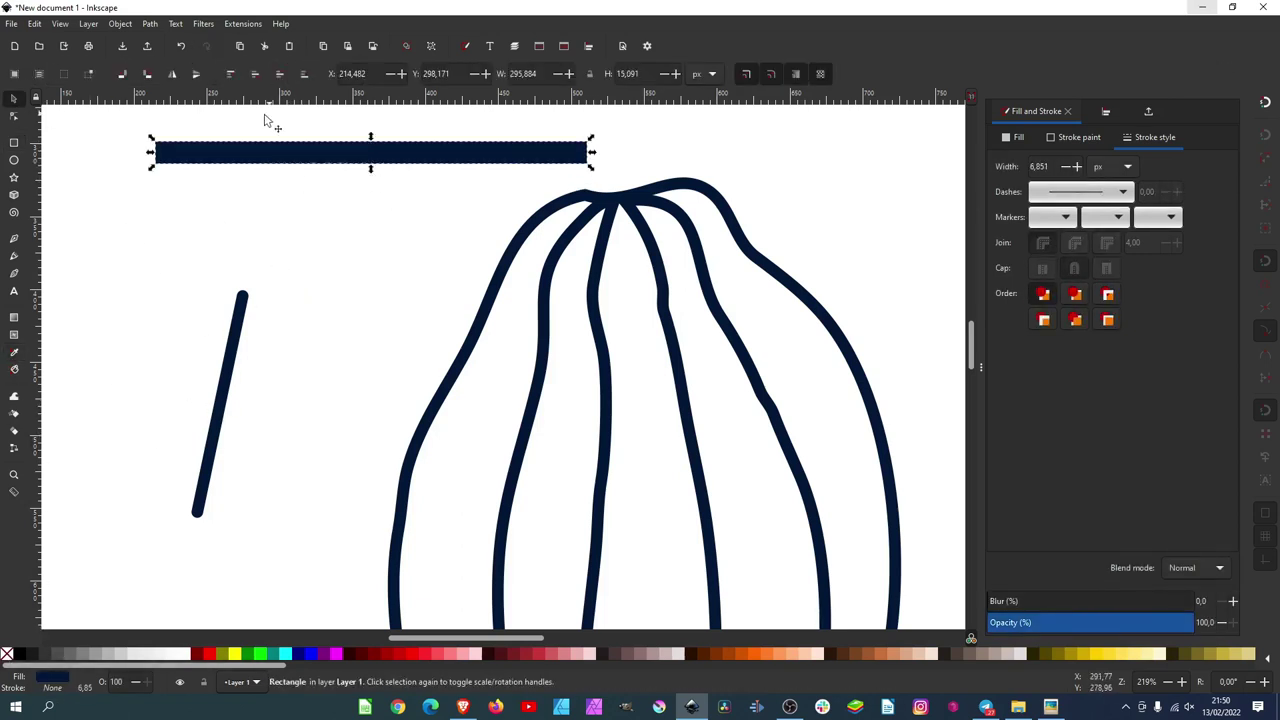
left_click(149, 23)
left_click(181, 56)
left_click(149, 23)
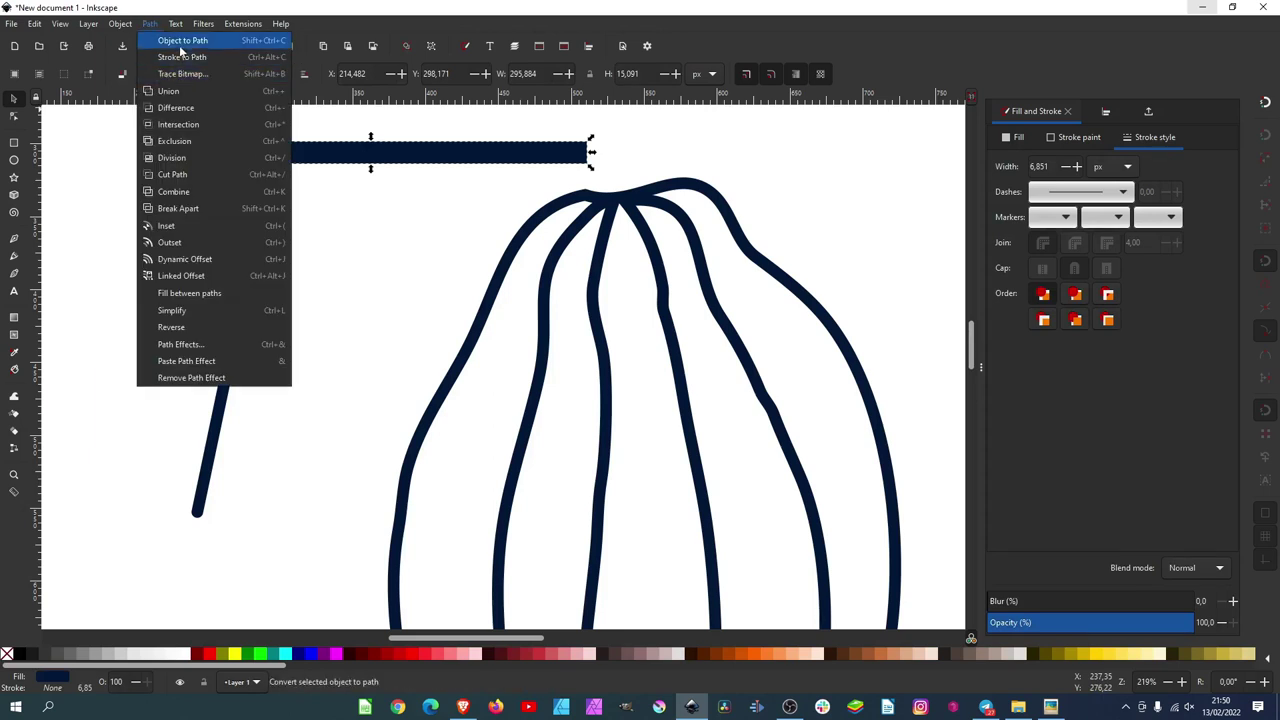
left_click(179, 45)
Step: Collapse the bar's right end into a sharp point and round off its left end
key("n")
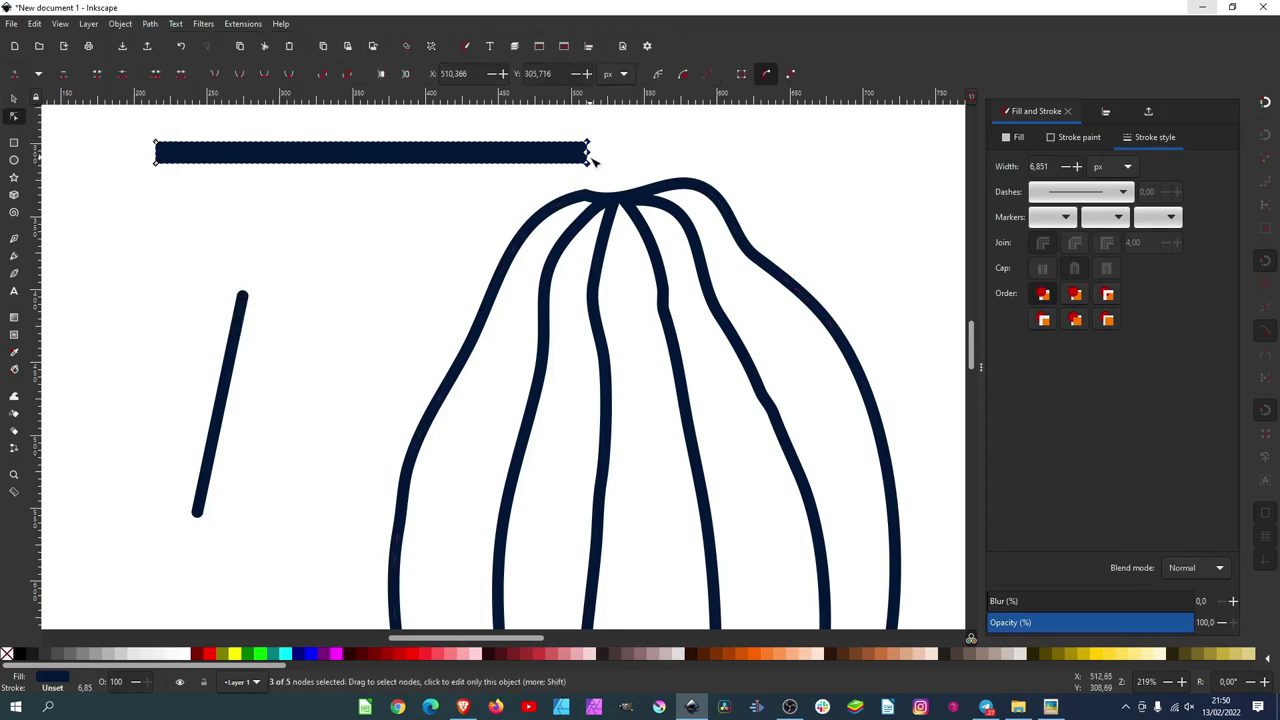
left_click_drag(589, 153, 643, 152)
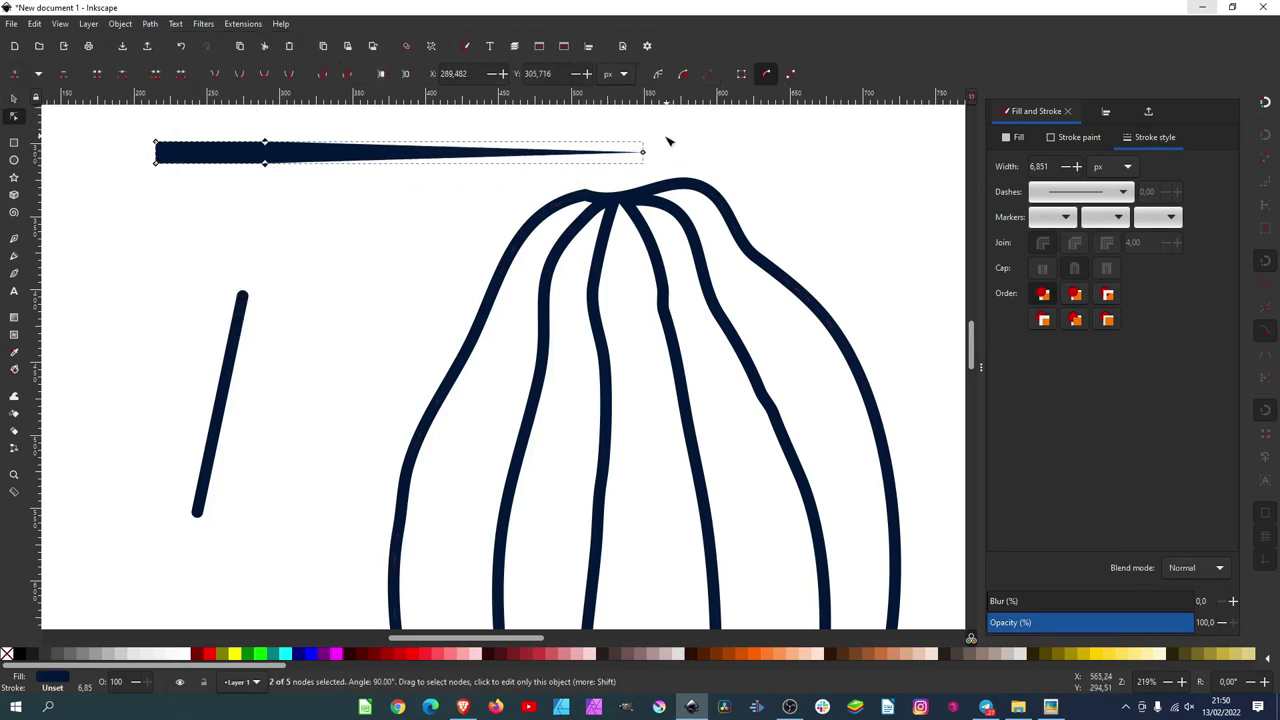
left_click(288, 75)
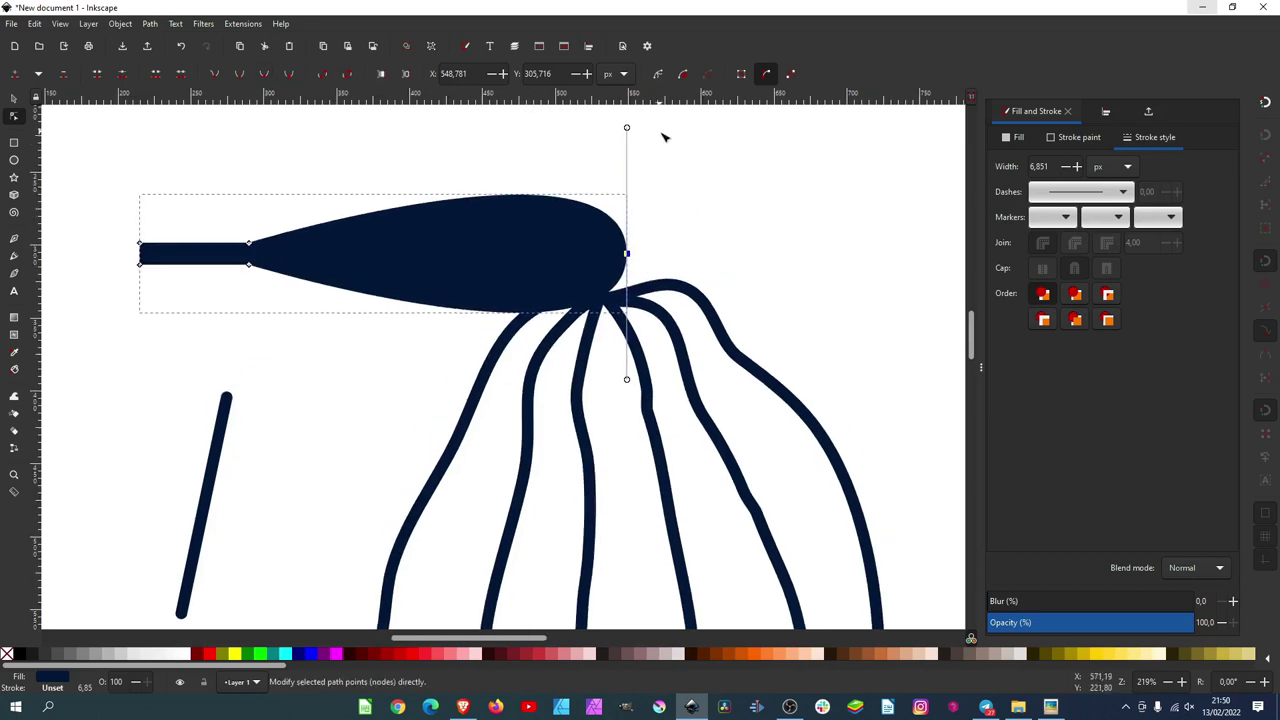
left_click_drag(626, 128, 627, 248)
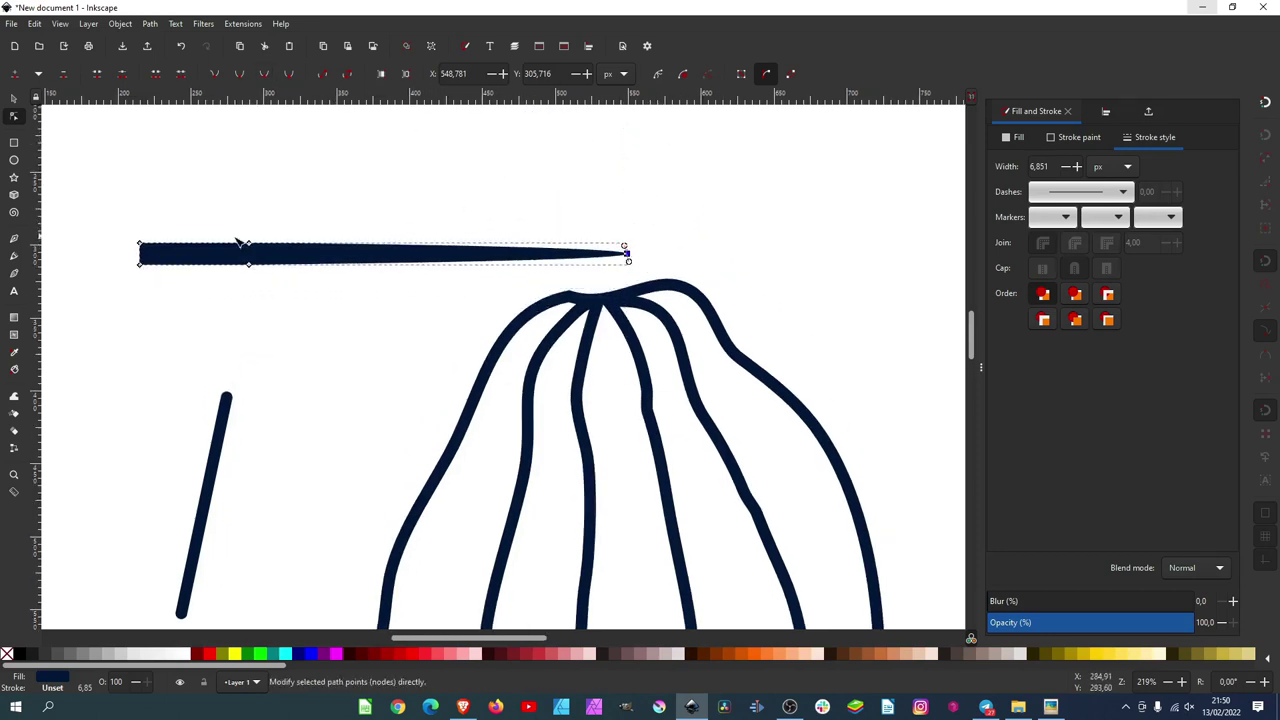
scroll(357, 254, "up", 1)
scroll(357, 254, "up", 1)
mouse_move(385, 250)
left_mouse_down()
mouse_move(354, 256)
mouse_move(355, 224)
mouse_move(382, 222)
mouse_move(382, 253)
left_mouse_up()
Step: Make the bar much thinner and fine-tune the curve at its sharp right tip
left_click(601, 218)
left_click_drag(601, 218, 600, 247)
scroll(600, 243, "down", 2)
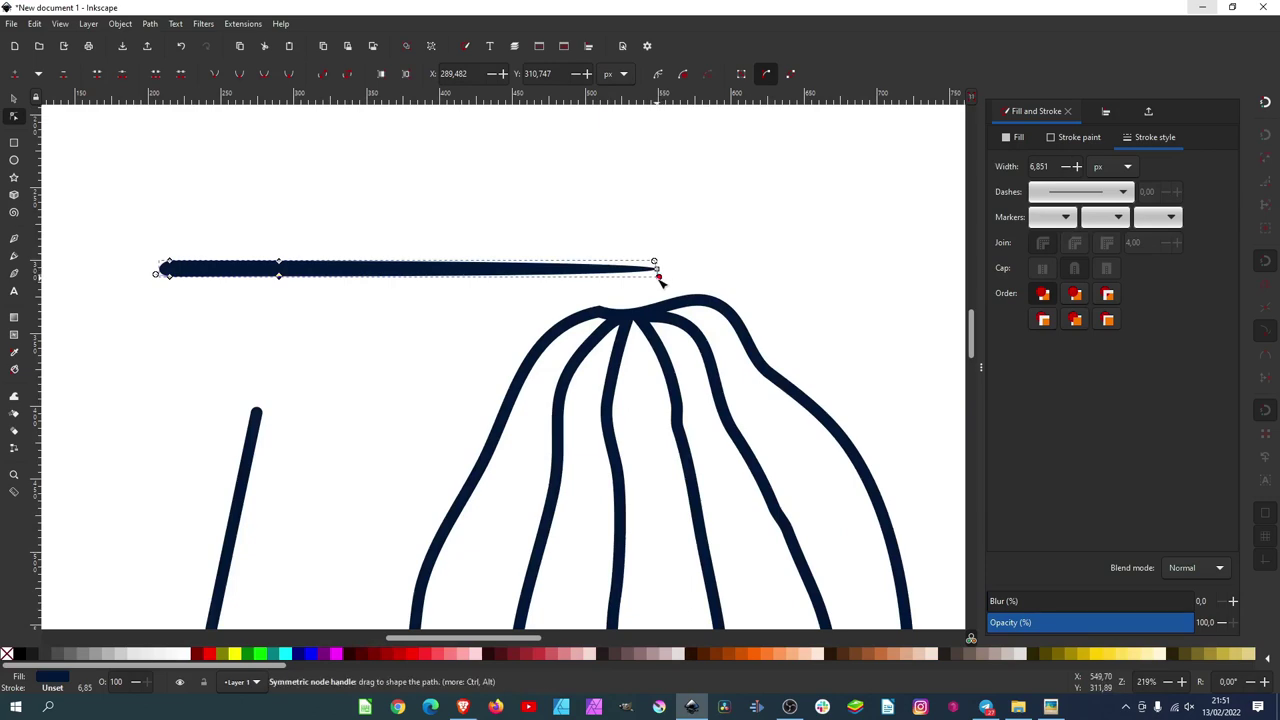
scroll(654, 277, "up", 2)
scroll(654, 277, "up", 1)
left_click_drag(654, 280, 652, 279)
scroll(652, 270, "down", 3)
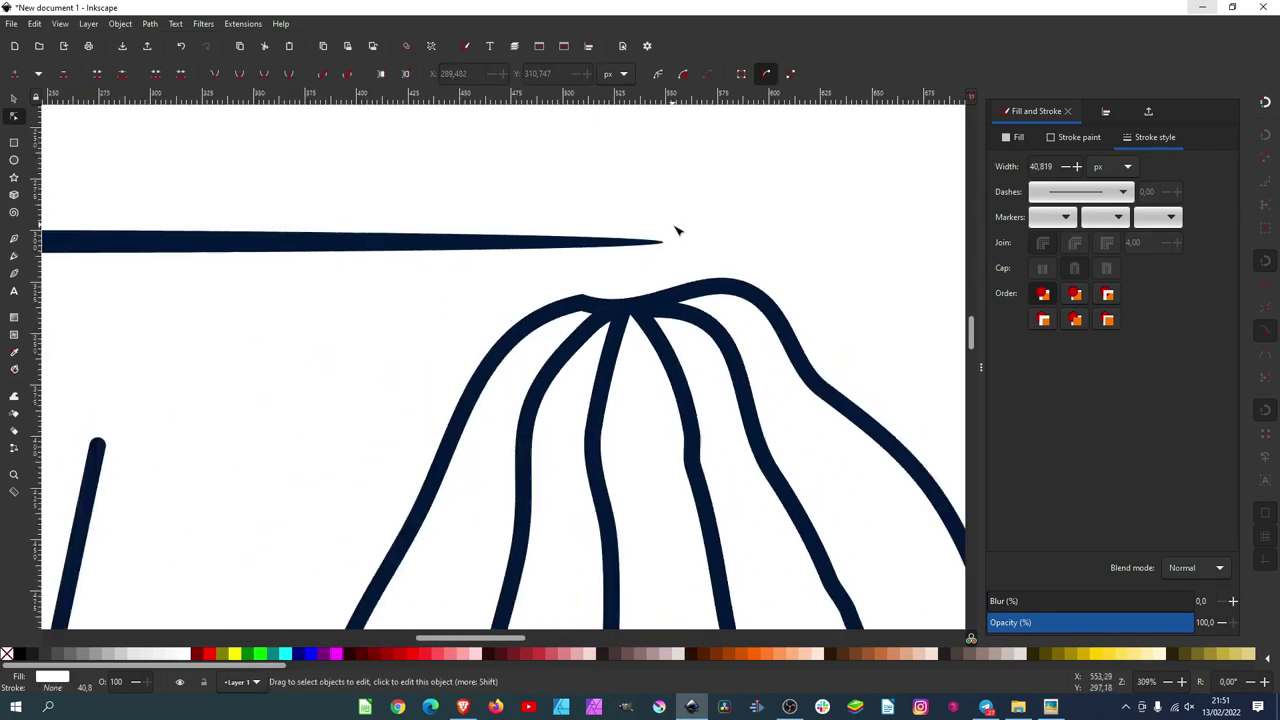
scroll(665, 235, "down", 2)
Step: Move the thin spike up and left, then copy it to the clipboard
key("s")
left_click_drag(563, 240, 489, 205)
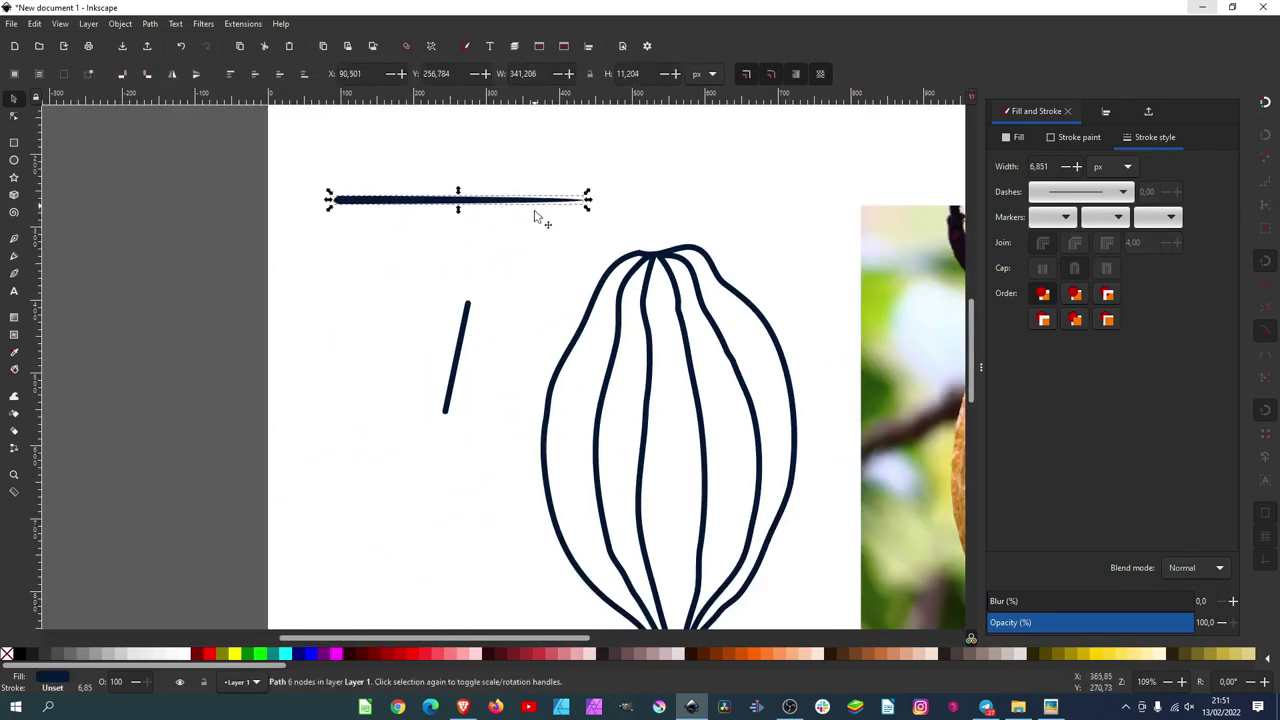
right_click(488, 206)
left_click(457, 148)
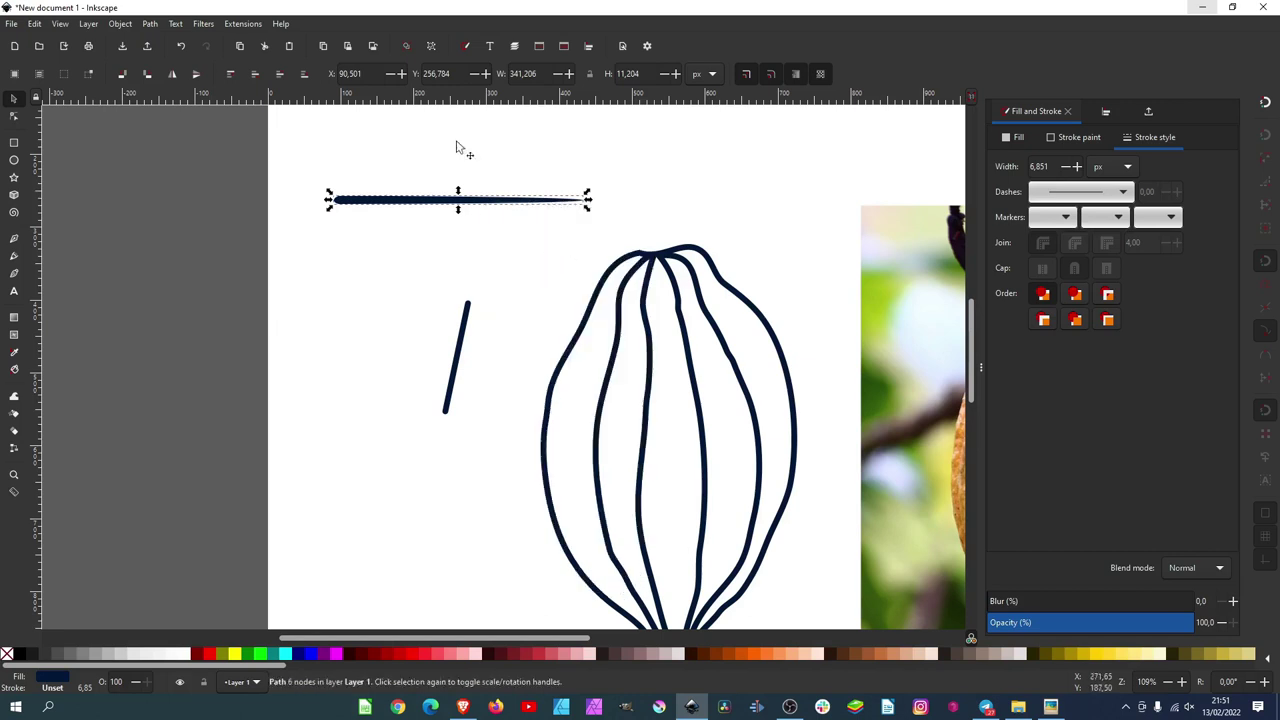
left_click(13, 257)
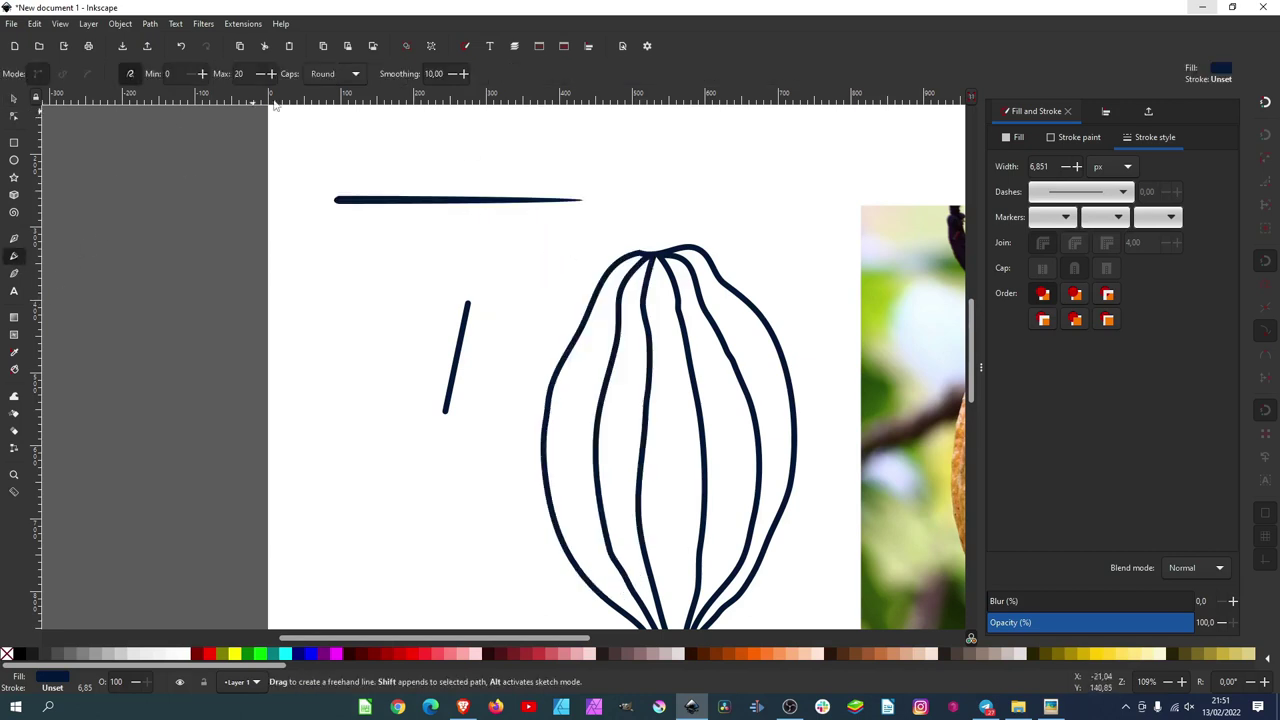
Step: Set Pencil pressure off and shape to Bend from clipboard, then draw a tapered test stroke
left_click(129, 76)
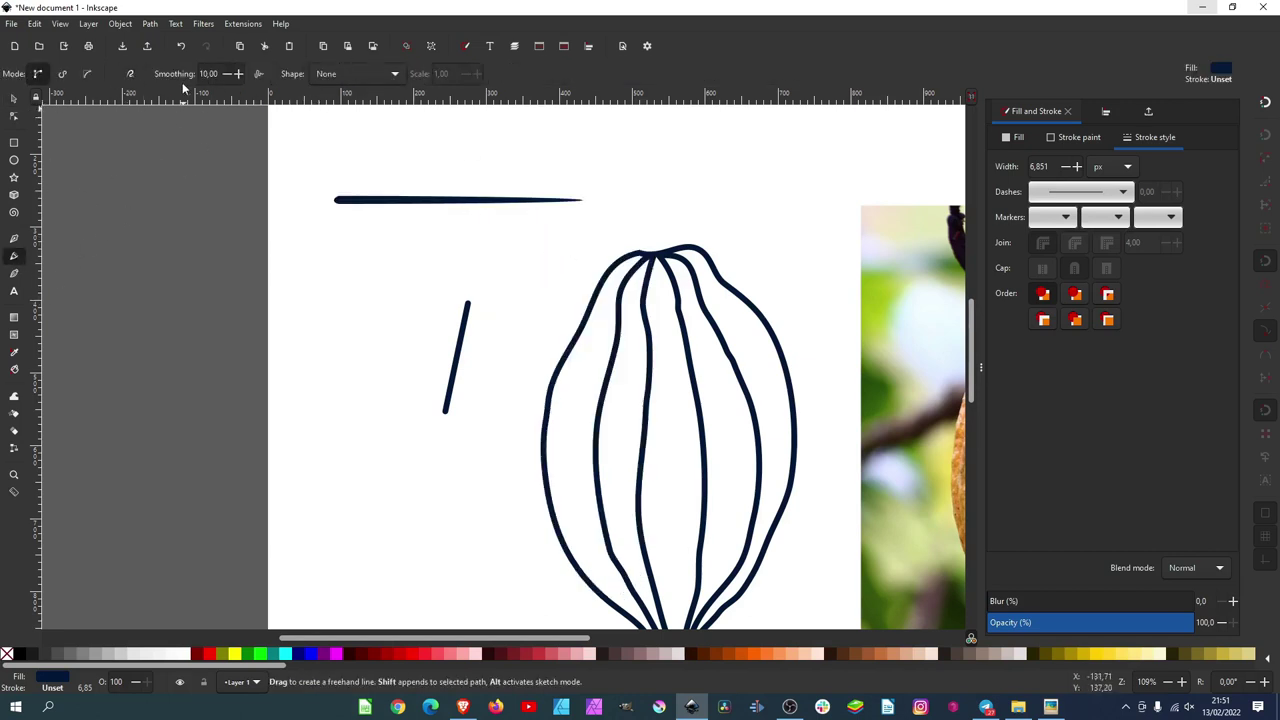
left_click(350, 74)
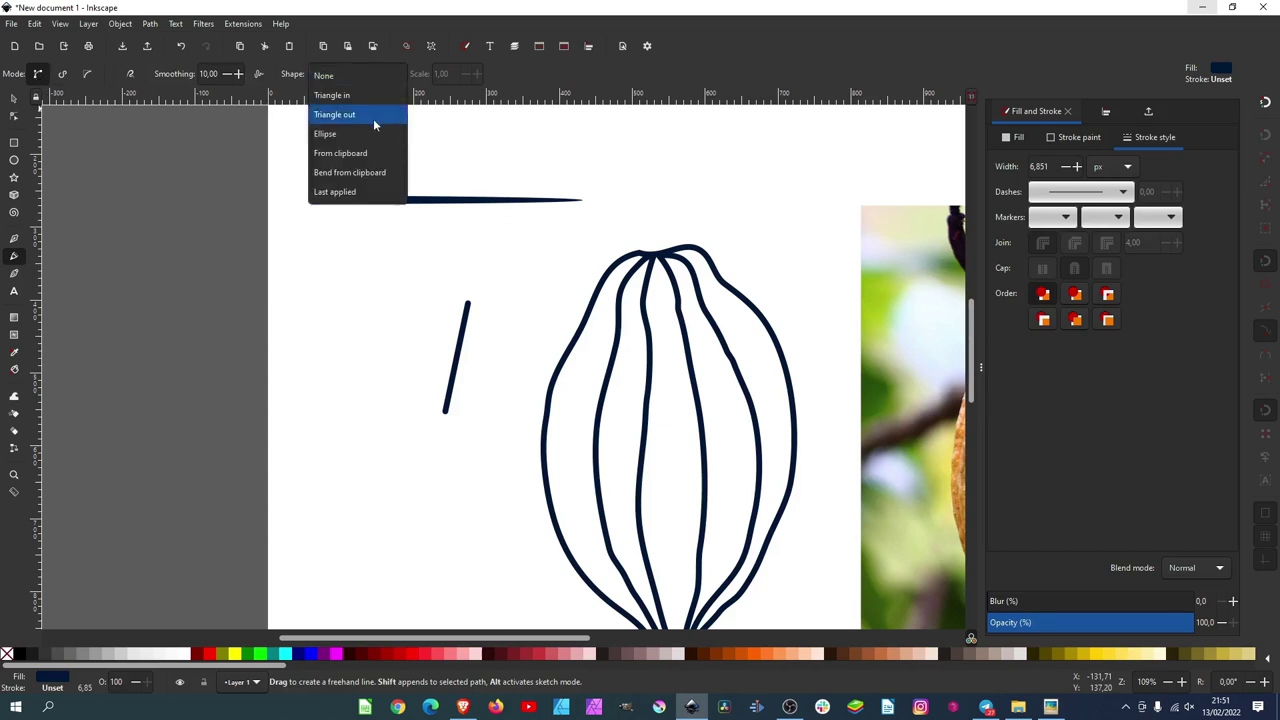
left_click(374, 177)
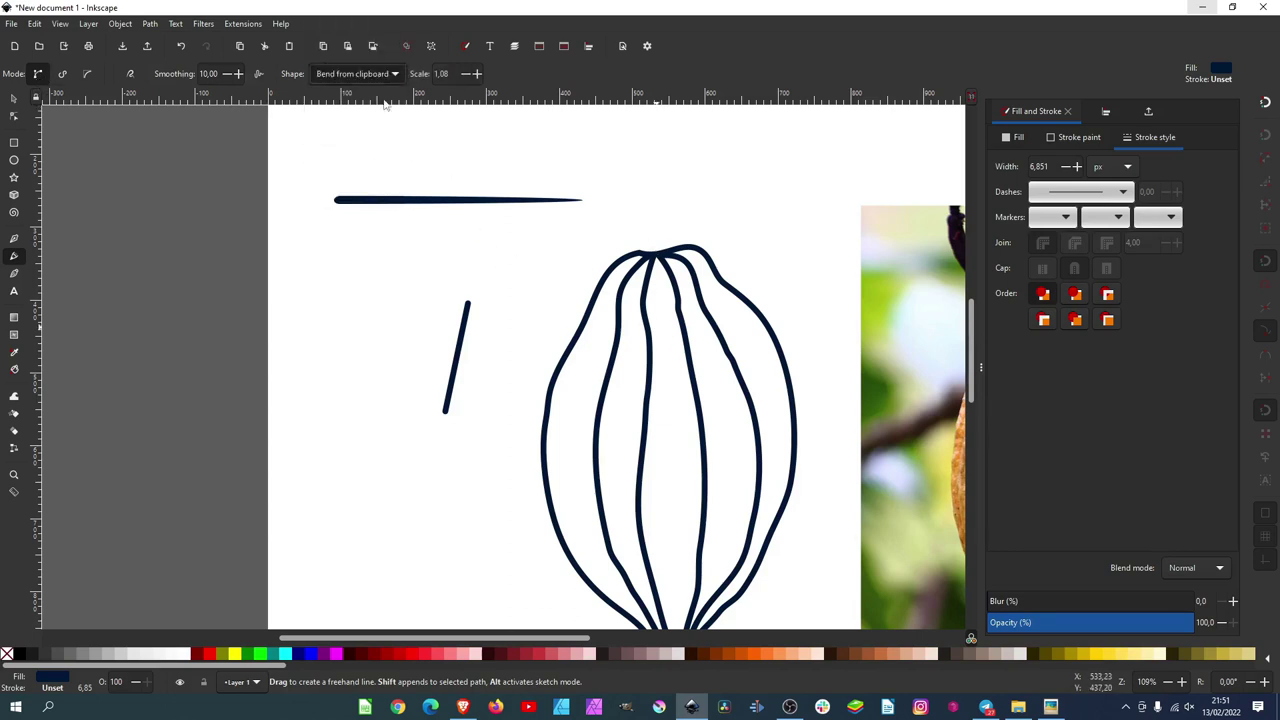
left_click_drag(543, 258, 487, 438)
scroll(536, 338, "up", 1, "ctrl")
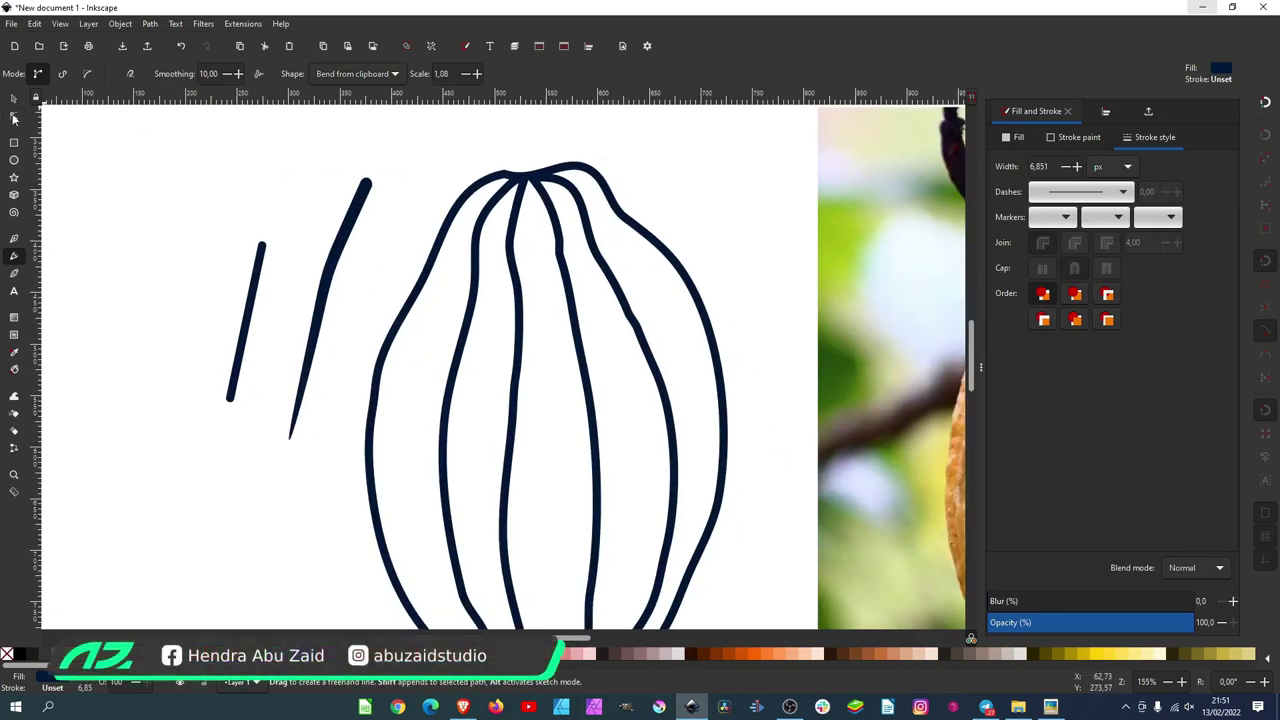
left_click(14, 118)
scroll(363, 178, "up", 2, "ctrl")
scroll(366, 185, "up", 1, "ctrl")
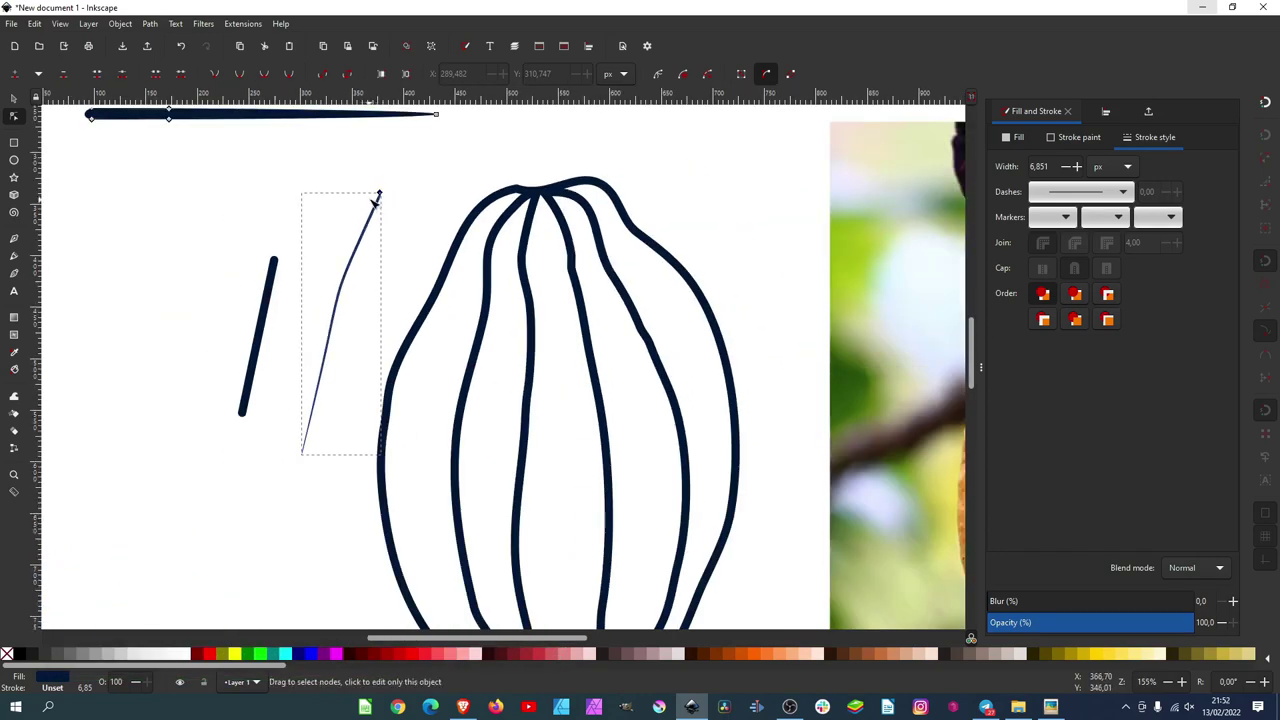
scroll(396, 188, "up", 2, "ctrl")
scroll(398, 190, "down", 1, "ctrl")
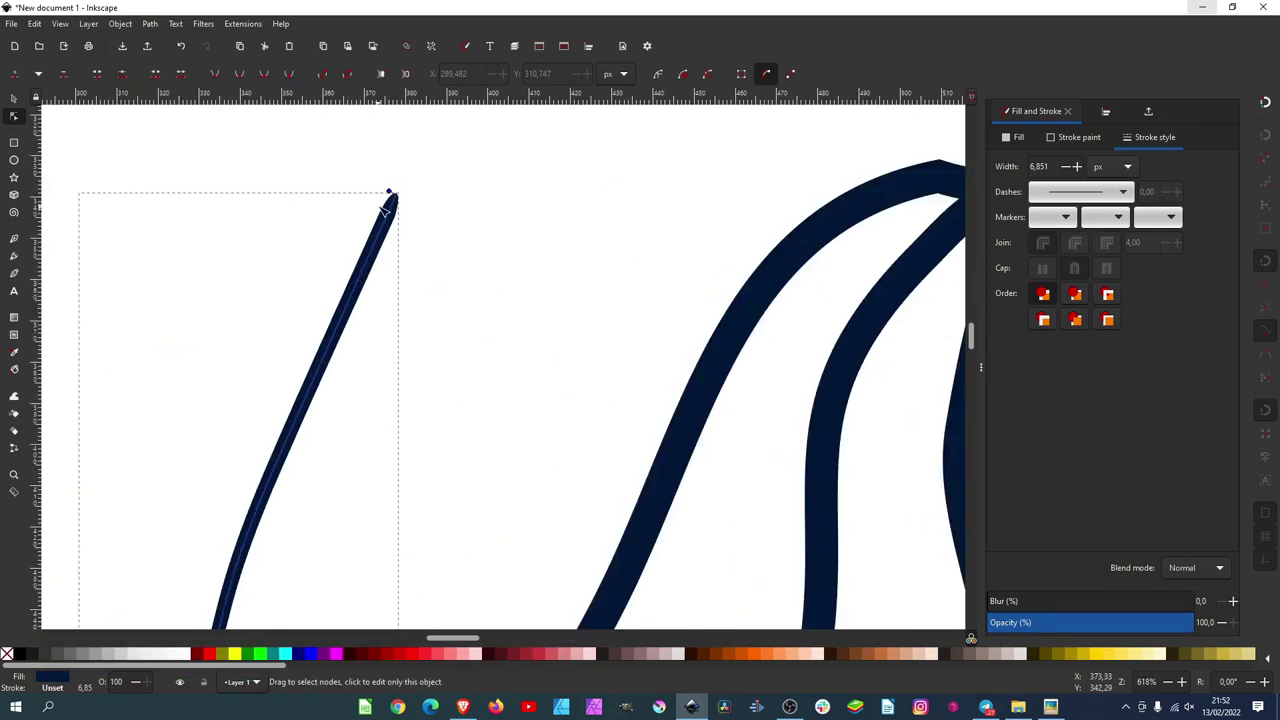
scroll(394, 280, "down", 6, "ctrl")
scroll(352, 323, "up", 1, "ctrl")
Step: Draw four thin tapered ribs hanging down from the pod's top
key("p")
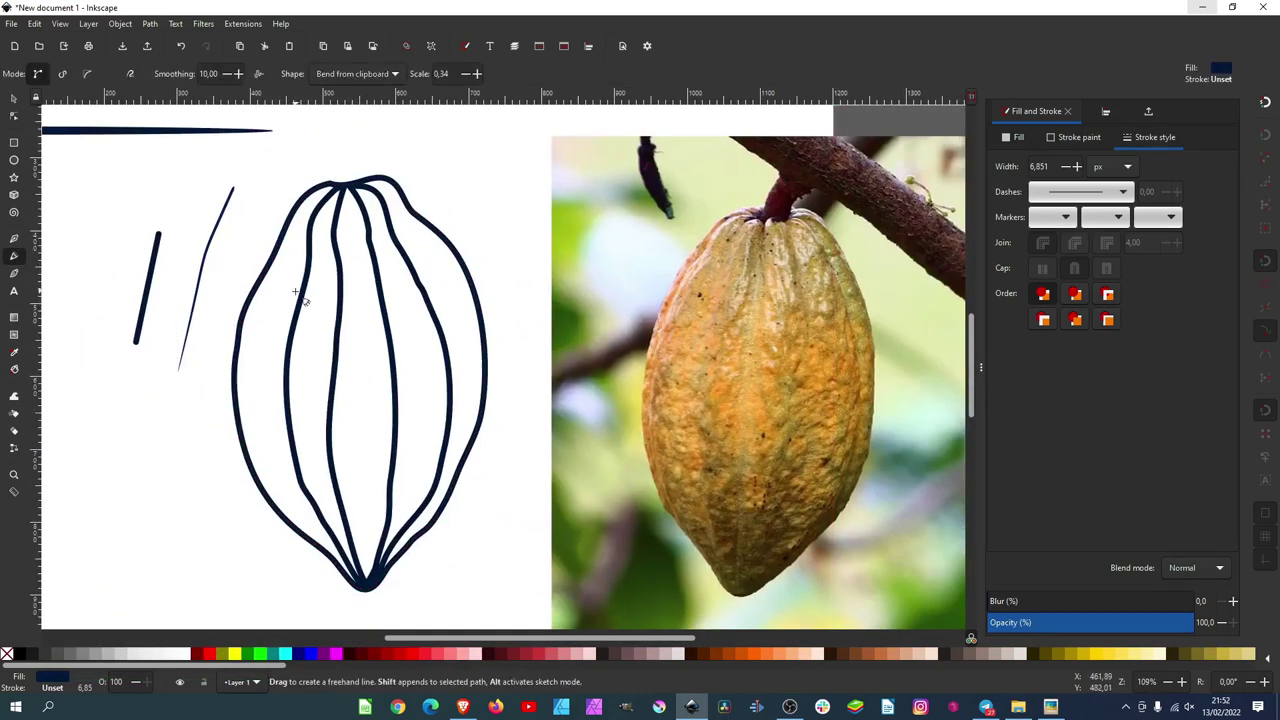
scroll(322, 305, "left", 2)
scroll(380, 280, "up", 1, "ctrl")
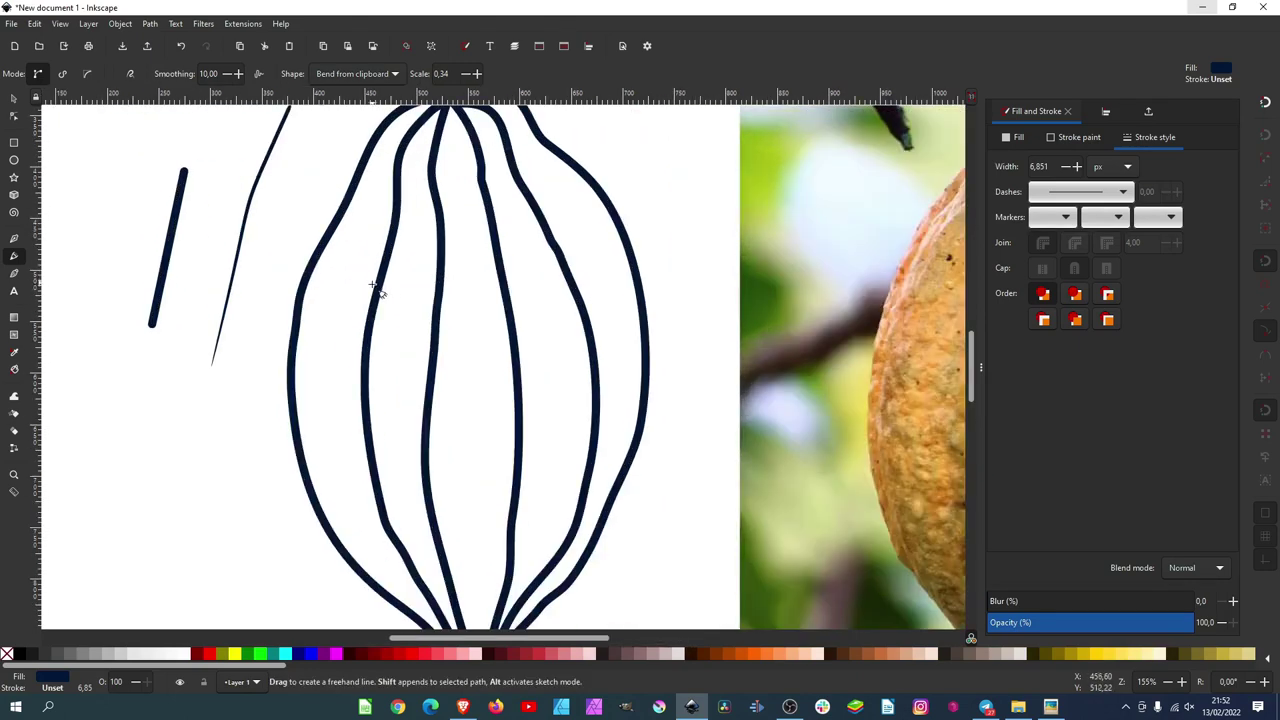
scroll(380, 280, "down", 1, "ctrl")
left_click_drag(420, 165, 413, 165)
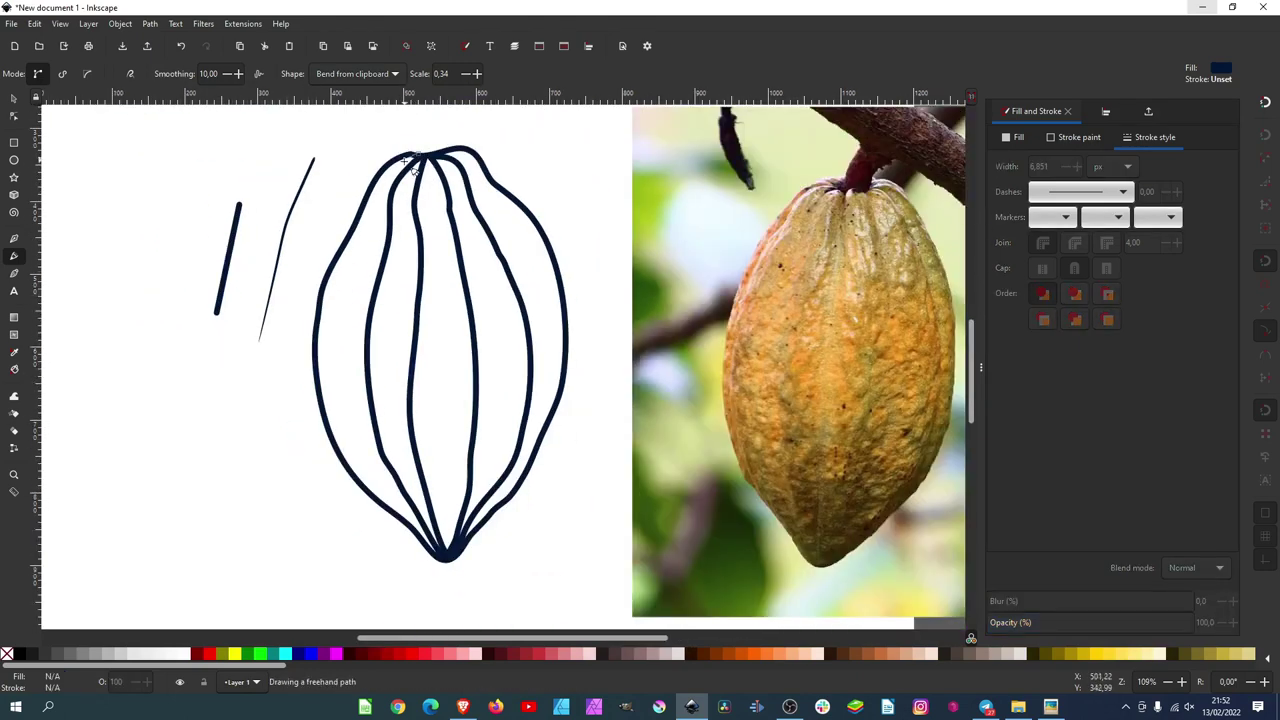
left_click_drag(341, 351, 337, 382)
left_click_drag(425, 157, 388, 365)
mouse_move(432, 160)
left_mouse_down()
mouse_move(440, 355)
mouse_move(493, 340)
mouse_move(552, 350)
left_mouse_up()
Step: Check a left rib, then add thin ribs from the pod top down the middle and right side
scroll(375, 230, "up", 1, "ctrl")
key("n")
left_click(330, 320)
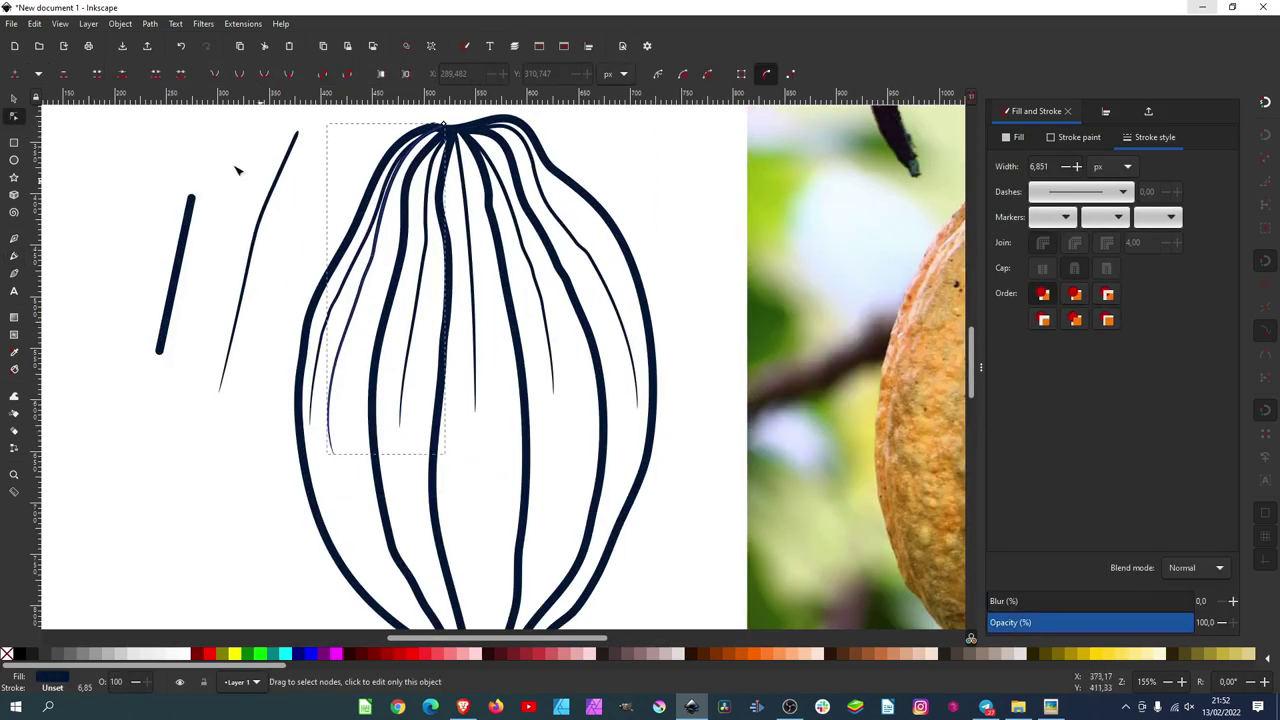
key("Escape")
key("p")
mouse_move(440, 130)
left_mouse_down()
mouse_move(332, 412)
mouse_move(352, 412)
mouse_move(368, 220)
left_mouse_up()
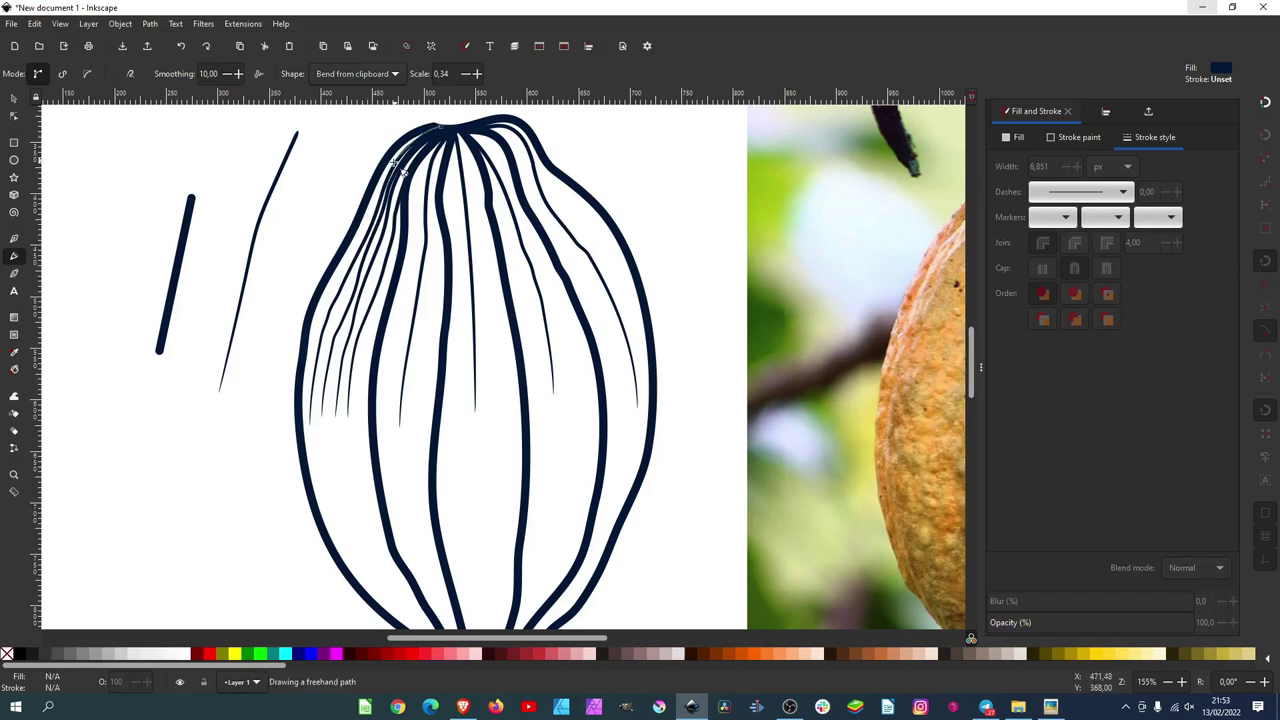
left_click_drag(398, 166, 365, 395)
mouse_move(442, 130)
left_mouse_down()
mouse_move(386, 405)
mouse_move(497, 395)
left_mouse_up()
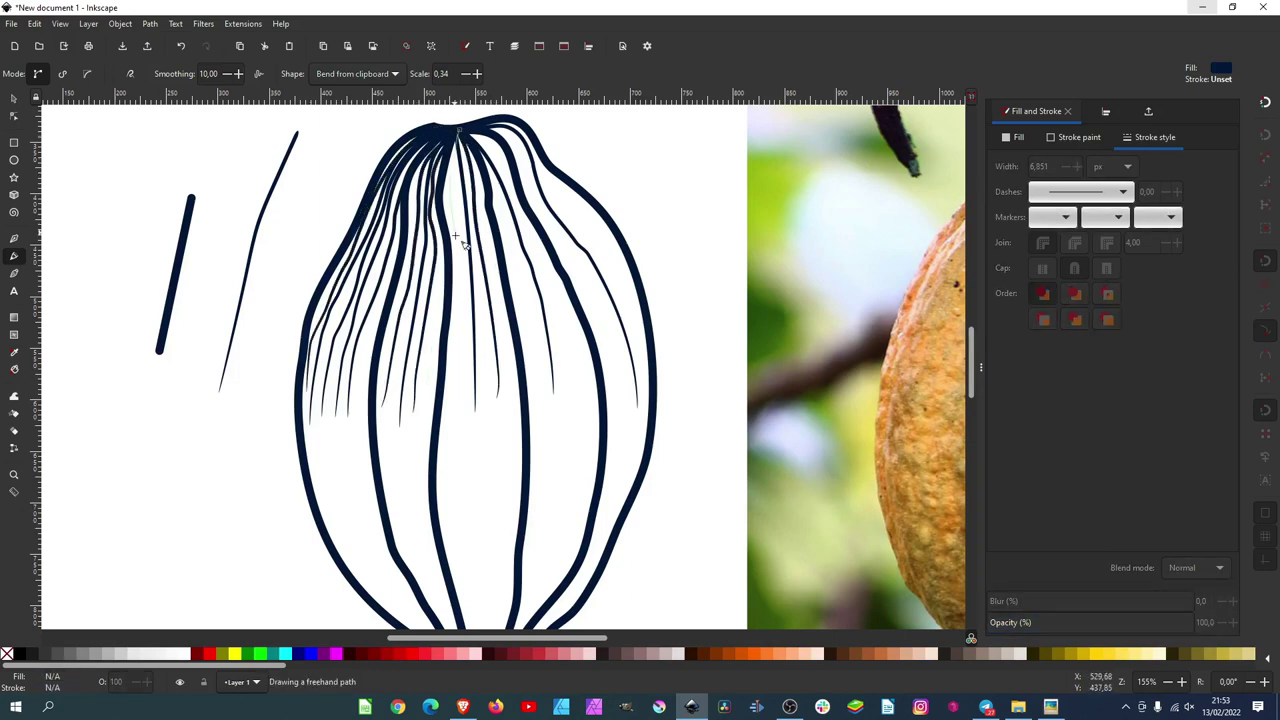
left_click_drag(463, 243, 470, 400)
mouse_move(462, 130)
left_mouse_down()
mouse_move(572, 380)
mouse_move(540, 395)
mouse_move(614, 368)
left_mouse_up()
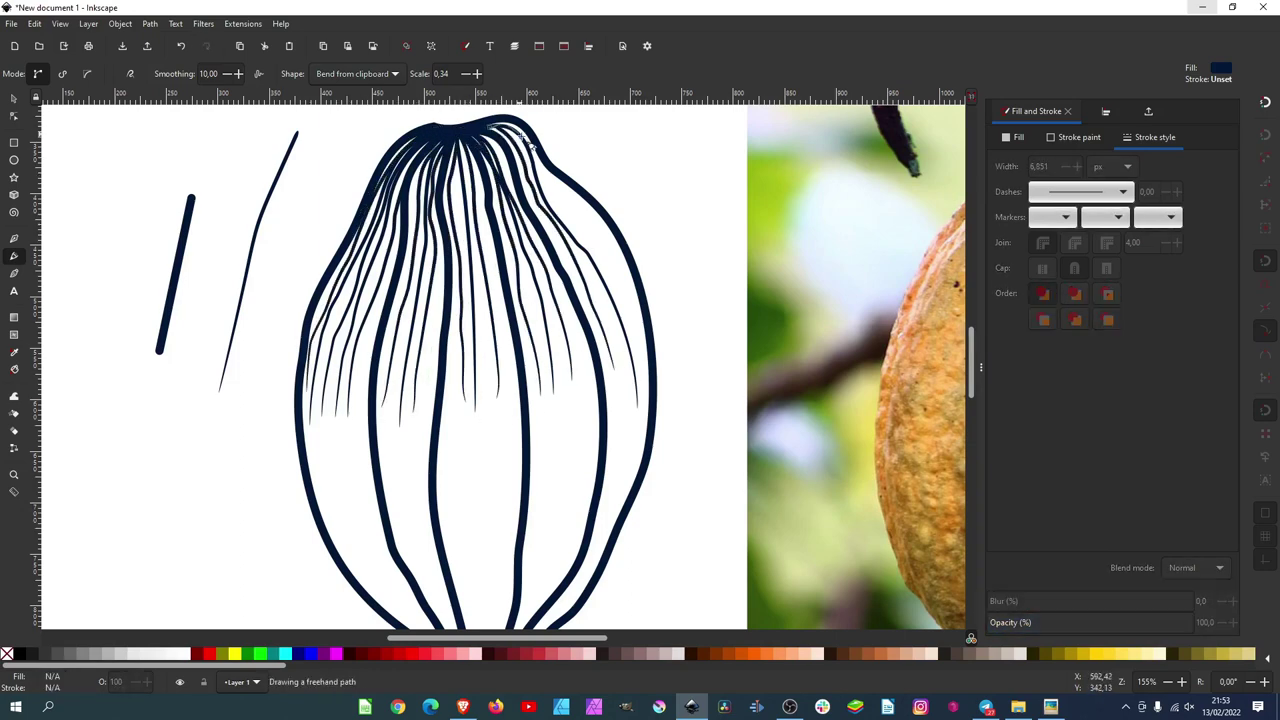
left_click_drag(520, 135, 635, 350)
Step: Add thin ribs down the left side and centre converging on the bottom tip
scroll(428, 410, "down", 5)
mouse_move(355, 235)
left_mouse_down()
mouse_move(495, 470)
mouse_move(486, 458)
left_mouse_up()
mouse_move(420, 222)
left_mouse_down()
mouse_move(432, 310)
mouse_move(495, 465)
left_mouse_up()
left_click_drag(498, 226, 505, 460)
left_click_drag(500, 370, 507, 458)
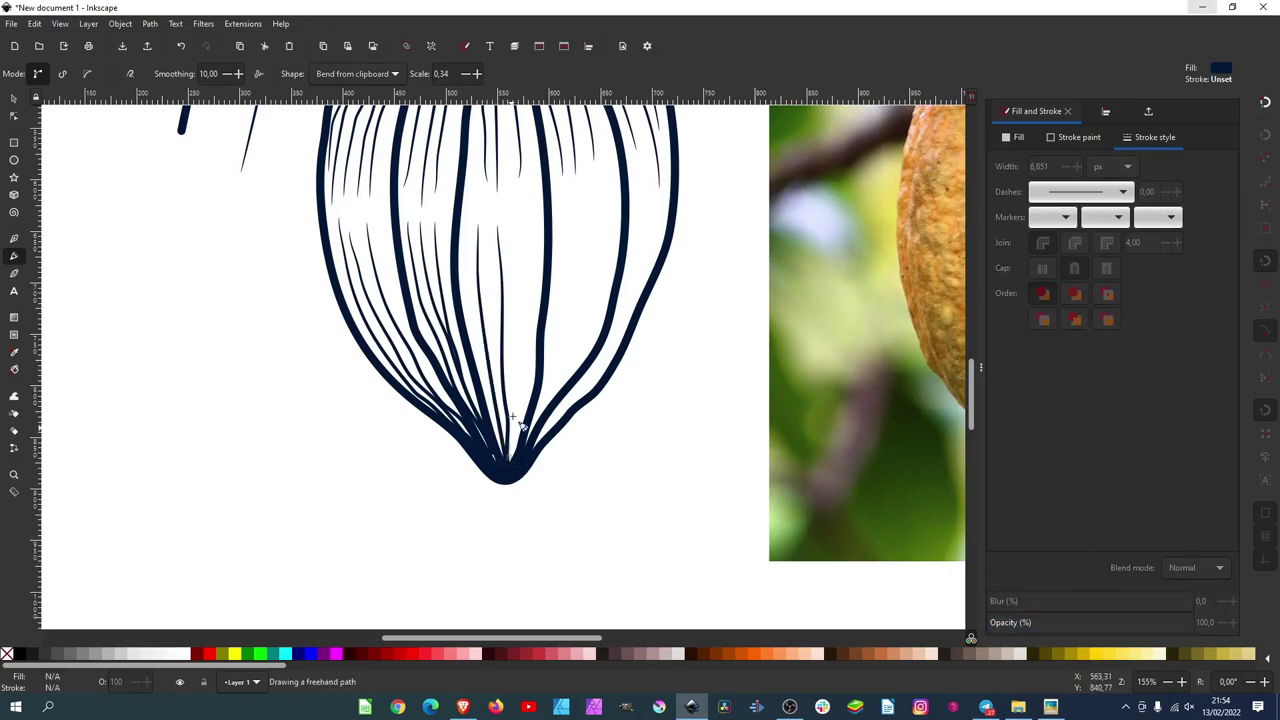
left_click_drag(520, 214, 515, 462)
left_click_drag(578, 228, 515, 462)
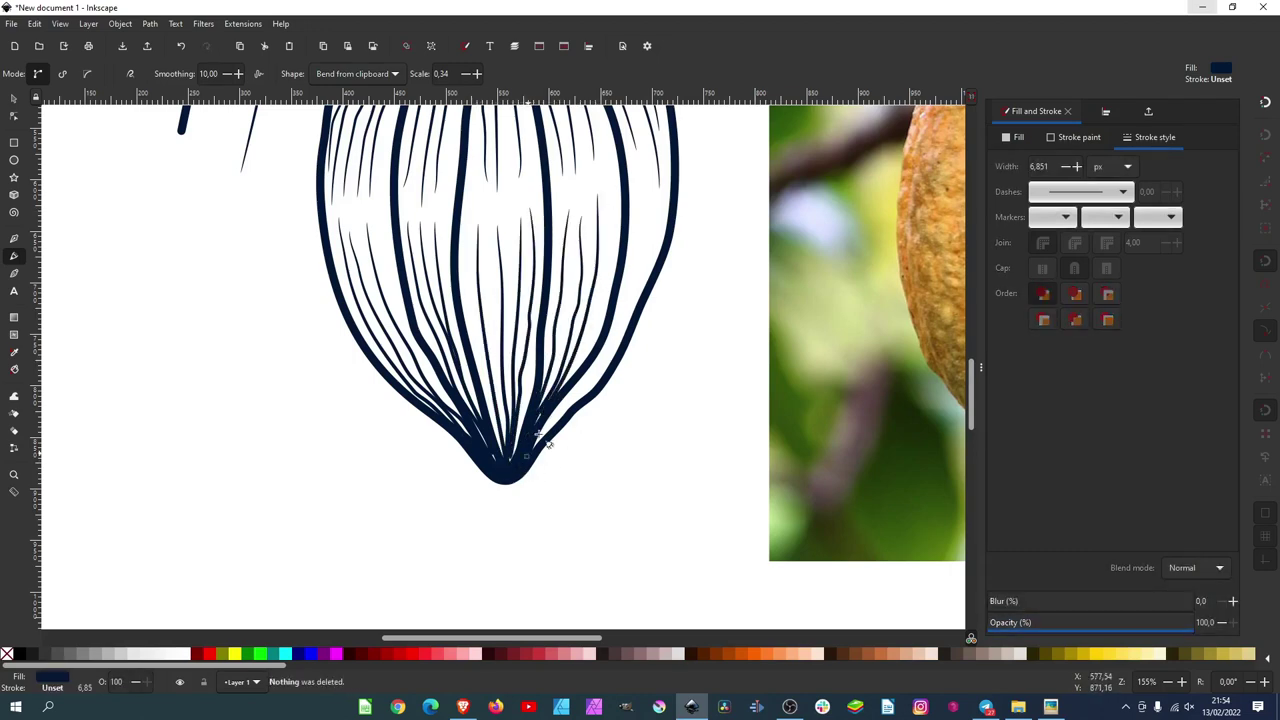
Step: Add three curving right-side ribs to the tip and inspect a short rib's nodes
left_click_drag(597, 196, 535, 440)
left_click_drag(630, 286, 551, 457)
mouse_move(650, 214)
left_mouse_down()
mouse_move(505, 430)
mouse_move(520, 458)
left_mouse_up()
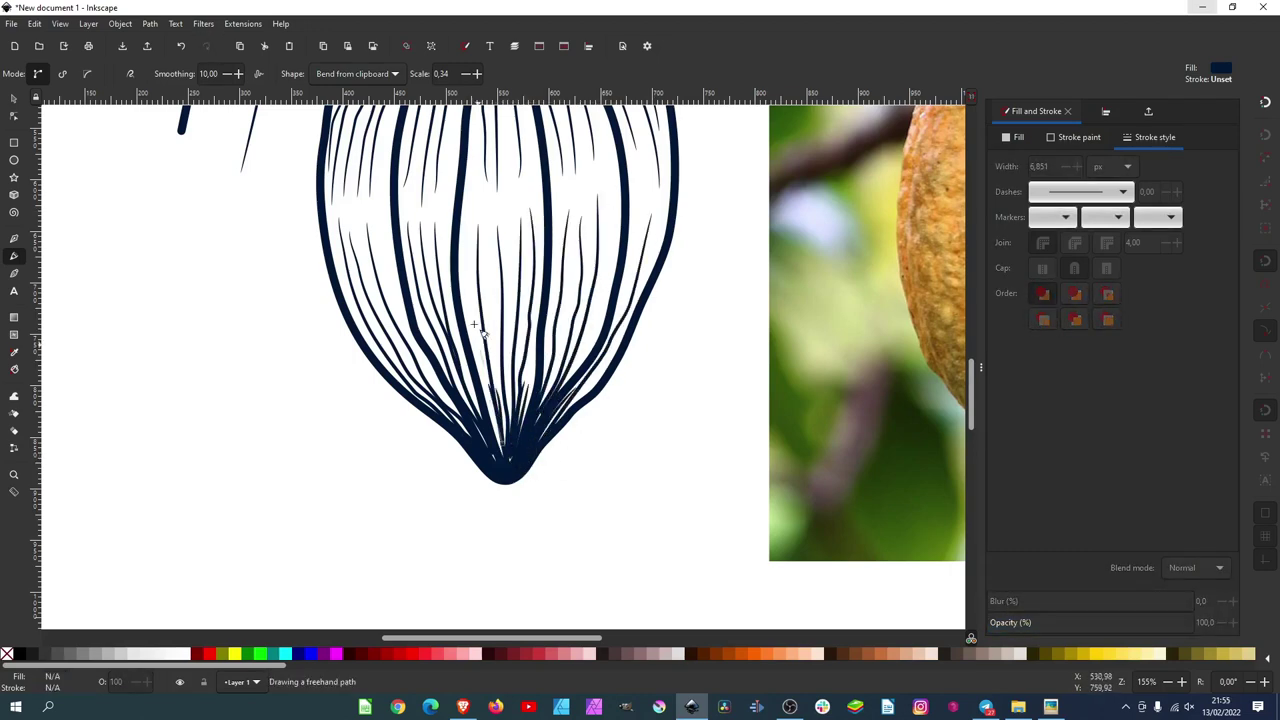
scroll(583, 371, "up", 3)
scroll(543, 377, "up", 2, "ctrl")
key("n")
left_click(531, 252)
Step: With the Pencil, draw five short texture strokes between the pod's ribs, one near the right edge
scroll(535, 252, "up", 2, "ctrl")
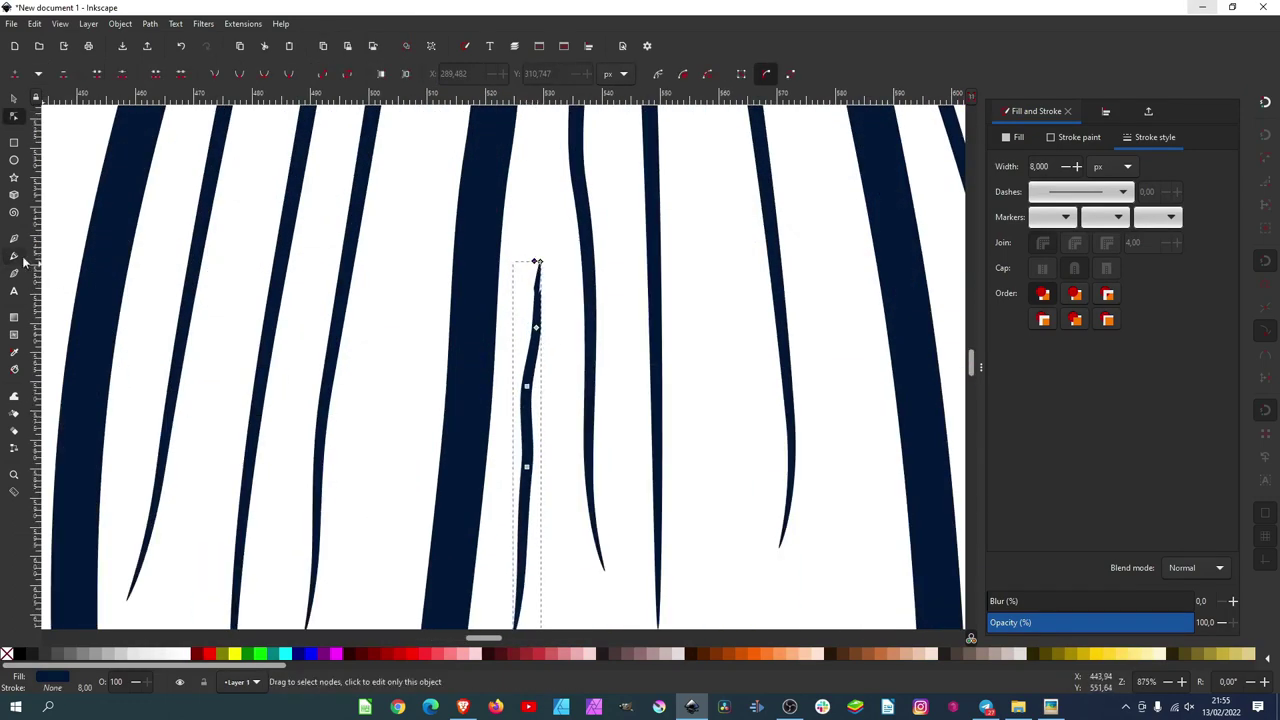
scroll(530, 300, "down", 2, "ctrl")
key("p")
scroll(300, 320, "down", 3)
left_click_drag(292, 313, 318, 432)
left_click_drag(515, 328, 518, 474)
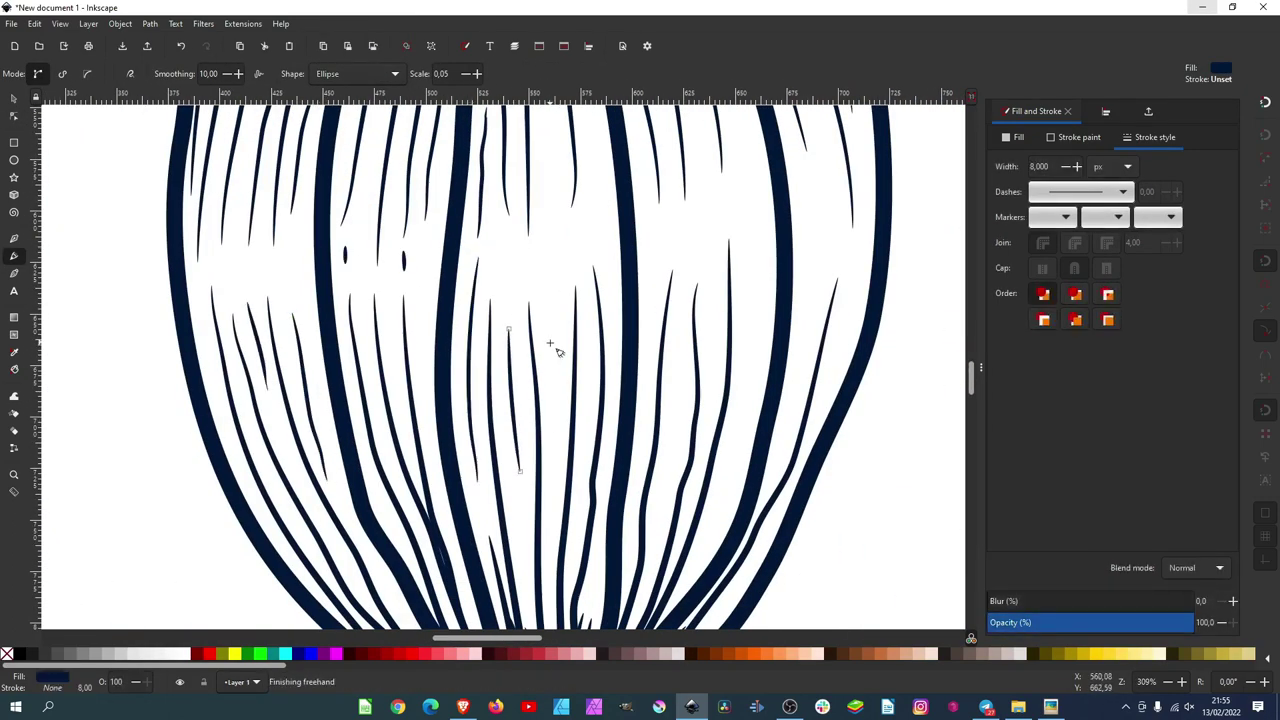
left_click_drag(556, 340, 560, 434)
left_click_drag(381, 281, 393, 428)
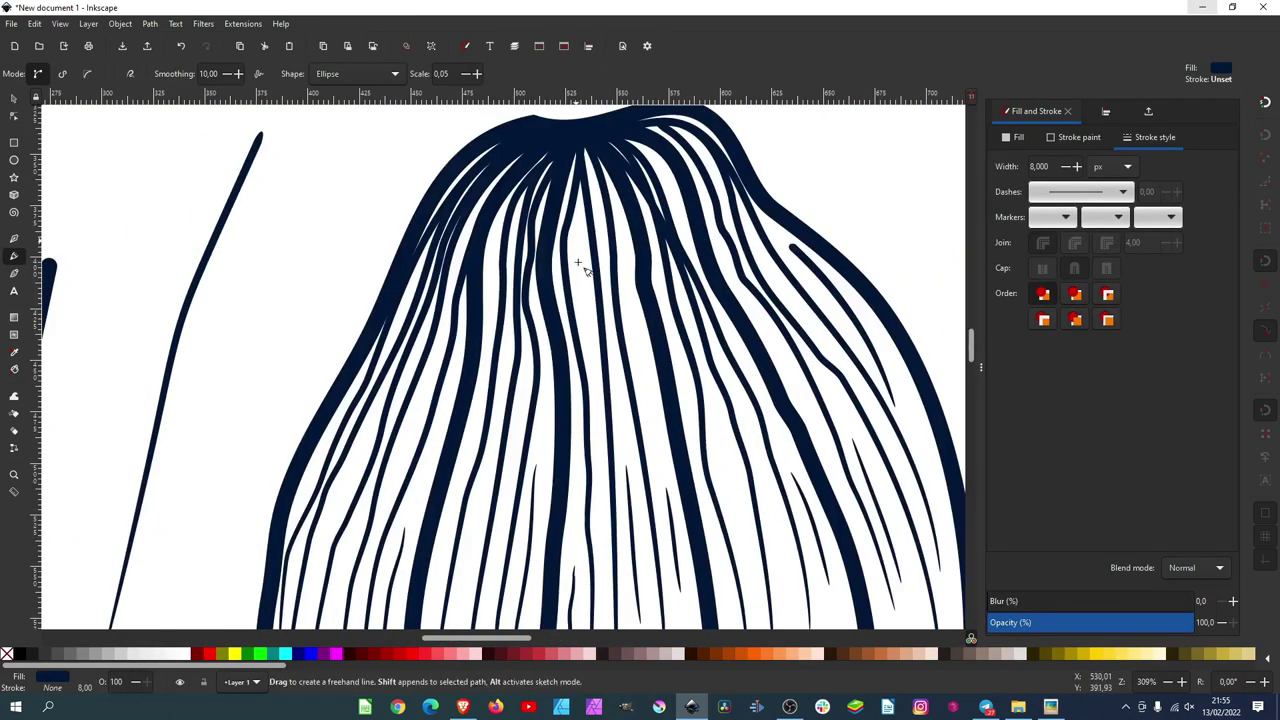
scroll(393, 428, "down", 5)
left_click_drag(661, 327, 661, 360)
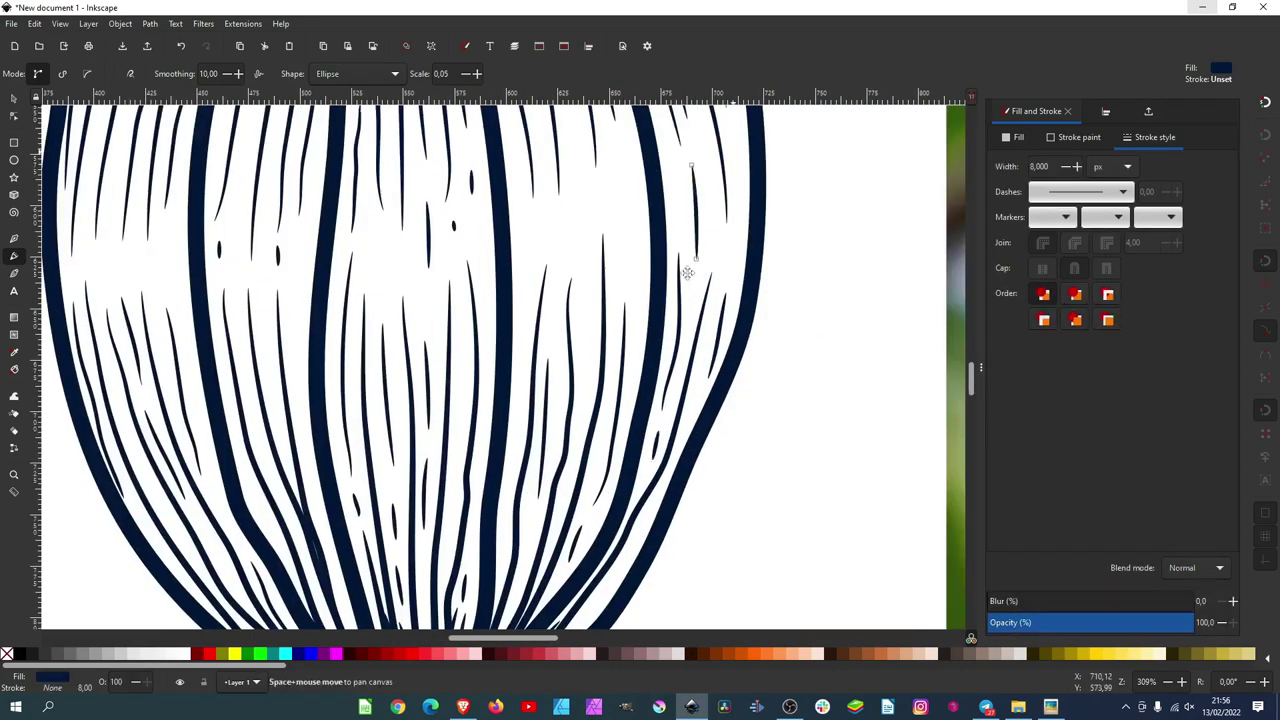
Step: Add a stroke along the pod's lower right edge and a thin stroke near its bottom
scroll(627, 378, "down", 2)
scroll(463, 230, "down", 2)
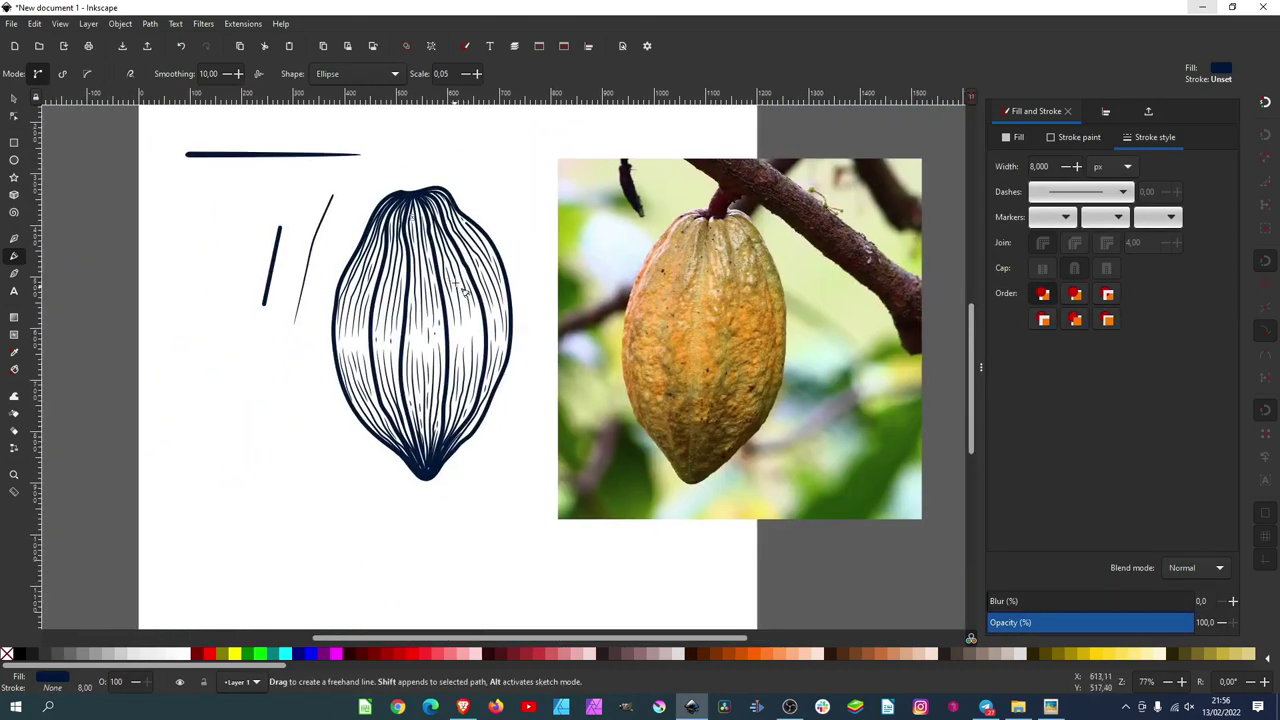
scroll(462, 283, "up", 1)
scroll(497, 505, "up", 1)
scroll(491, 511, "up", 1)
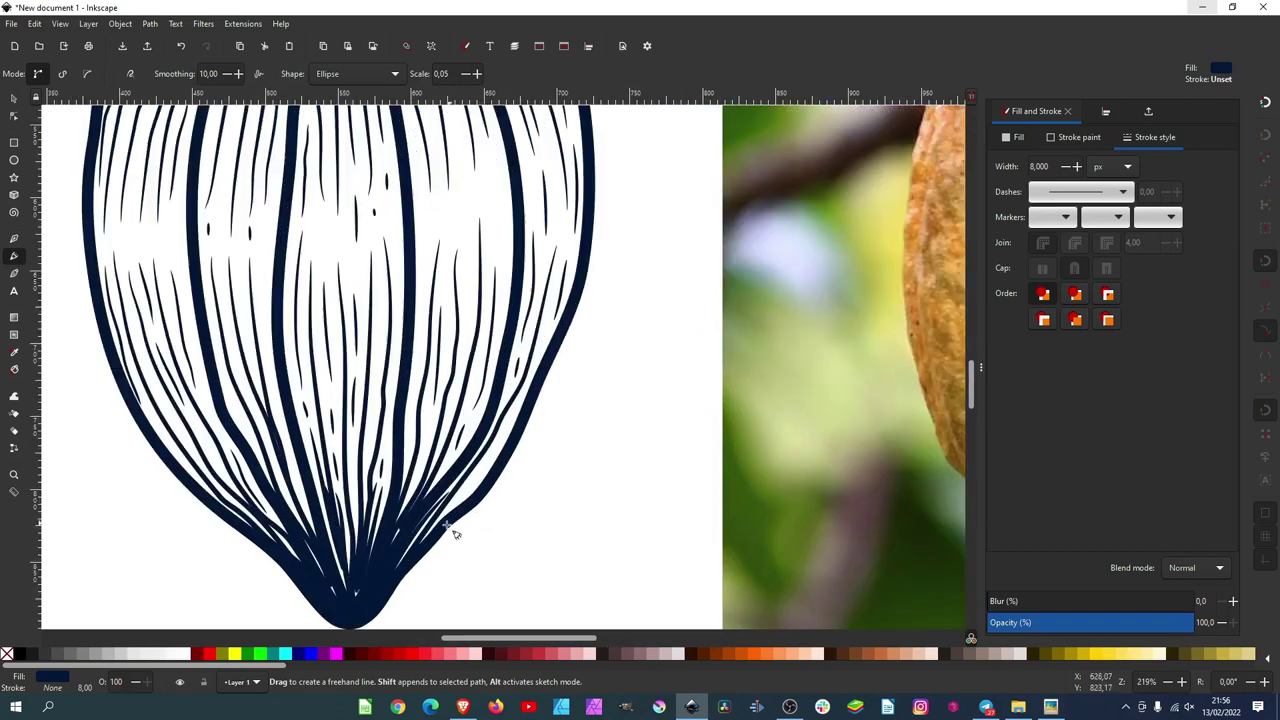
left_click_drag(405, 563, 443, 517)
left_click_drag(491, 483, 515, 444)
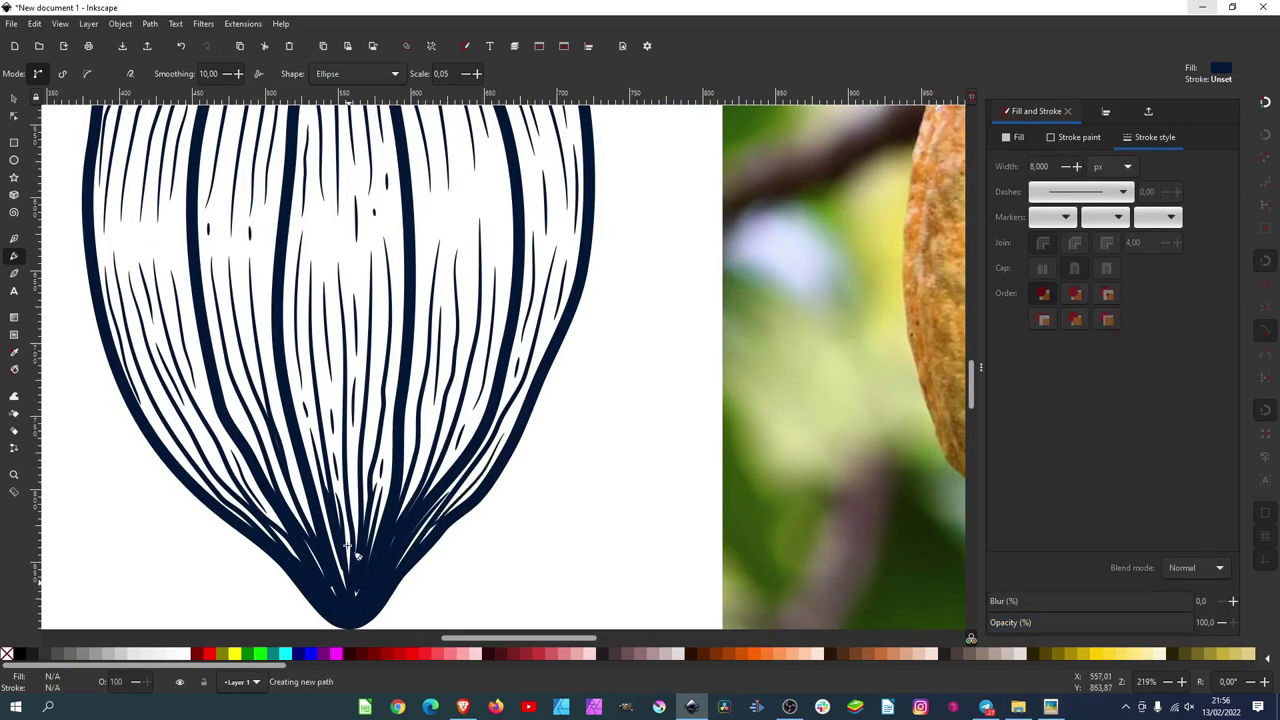
left_click_drag(351, 586, 338, 464)
scroll(450, 300, "down", 1)
scroll(457, 308, "down", 1, "ctrl")
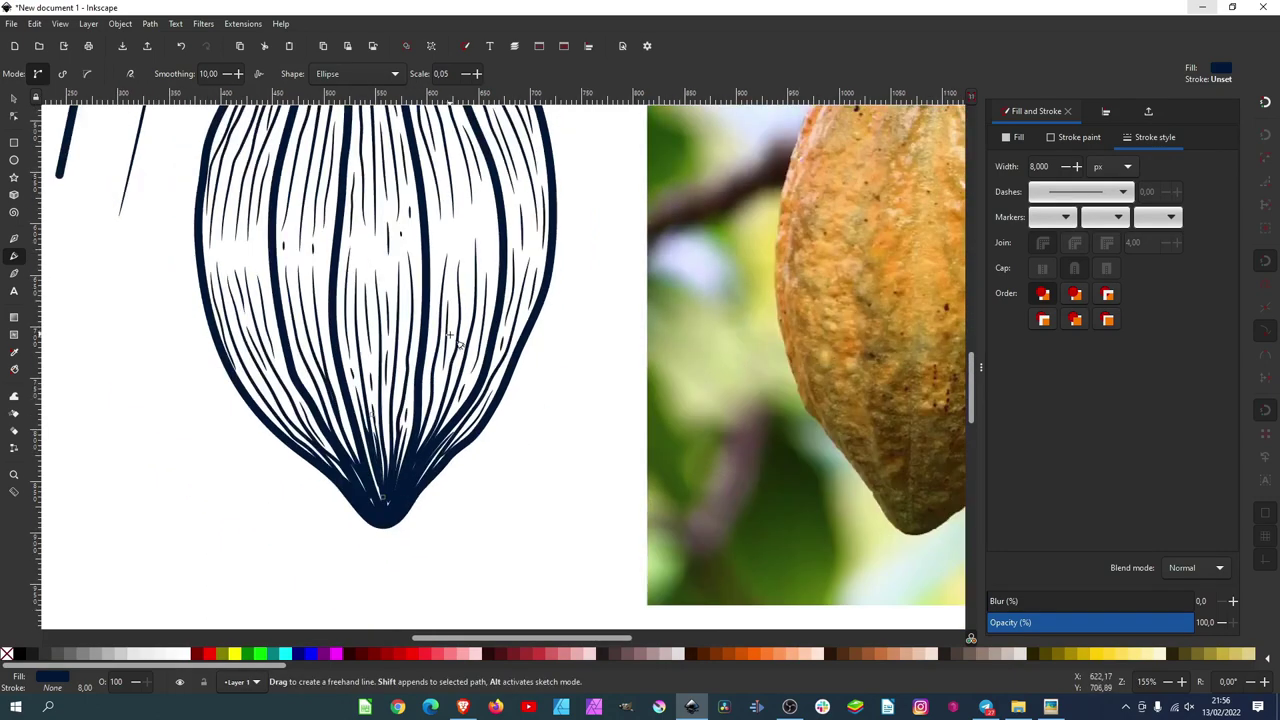
scroll(457, 308, "down", 1, "ctrl")
scroll(461, 358, "down", 2, "ctrl")
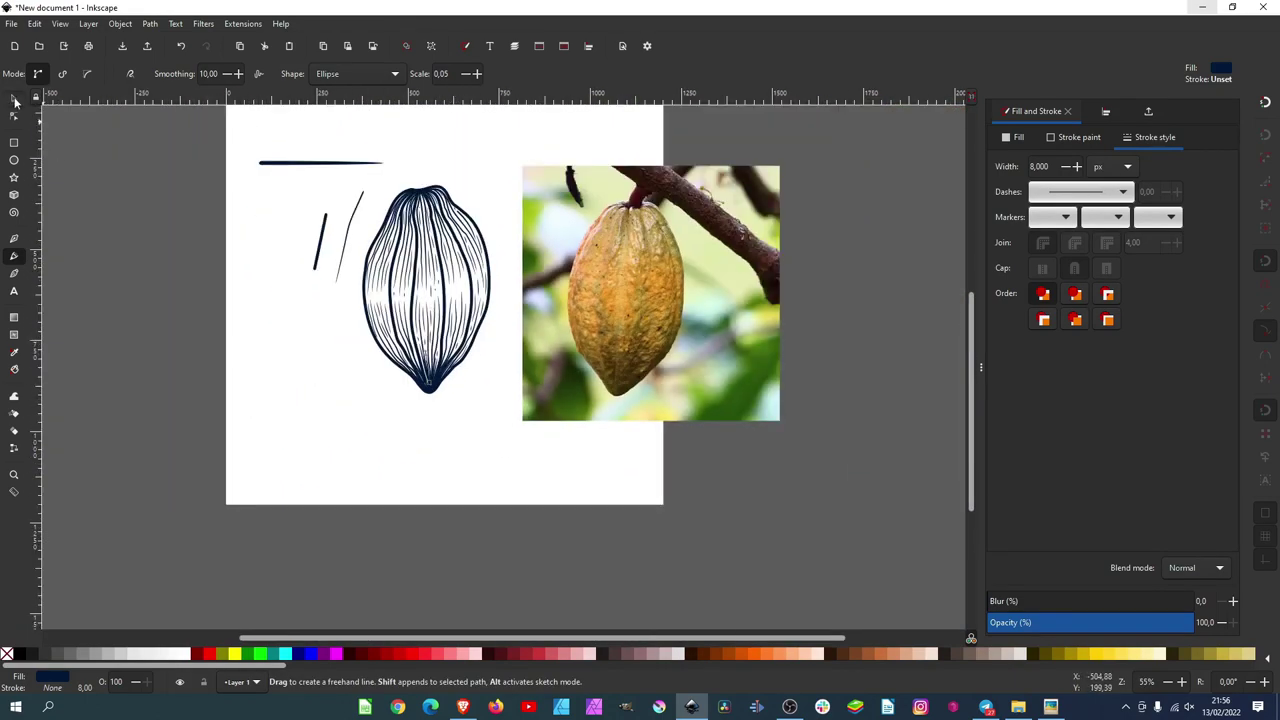
Step: Move the reference photo off to the right and delete the test line and strokes left of the pod
left_click(14, 98)
mouse_move(638, 229)
left_mouse_down()
mouse_move(860, 269)
mouse_move(958, 244)
left_mouse_up()
left_click_drag(117, 126, 380, 311)
right_click(330, 264)
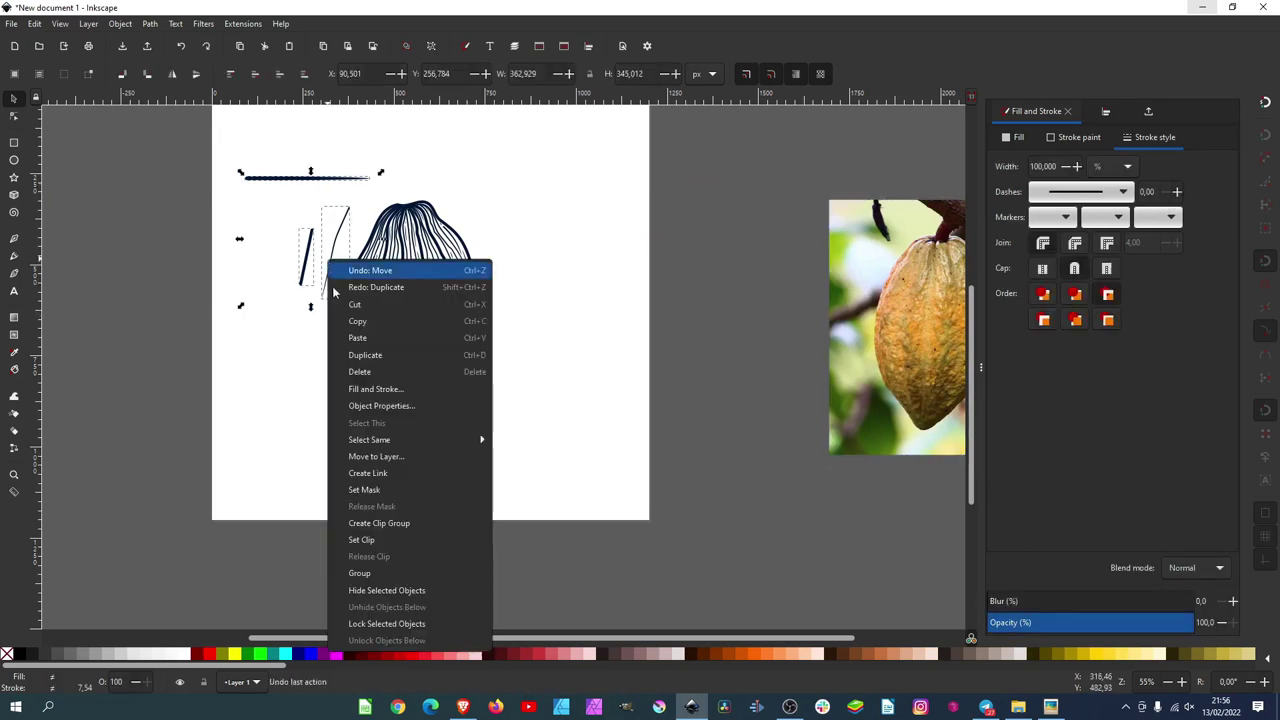
left_click(391, 372)
Step: Rubber-band select all the pod's paths to check them, then clear the selection
left_click_drag(700, 151, 288, 485)
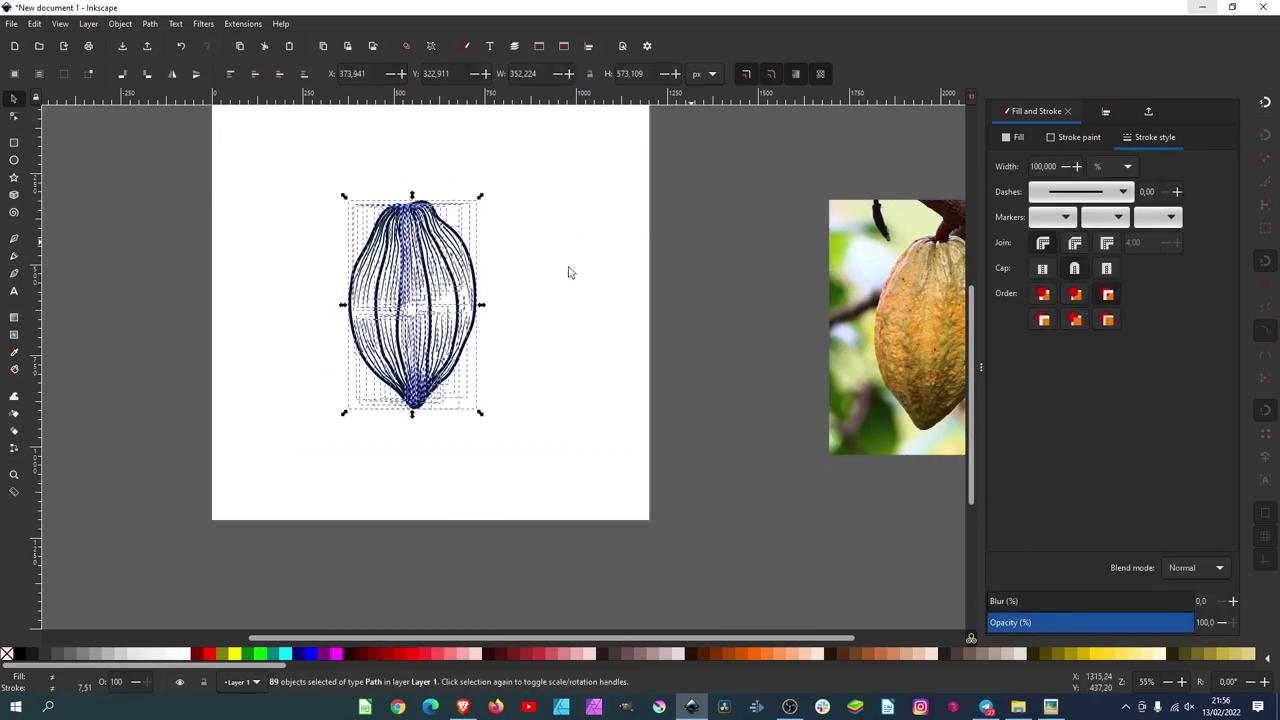
left_click(568, 272)
scroll(358, 299, "up", 3)
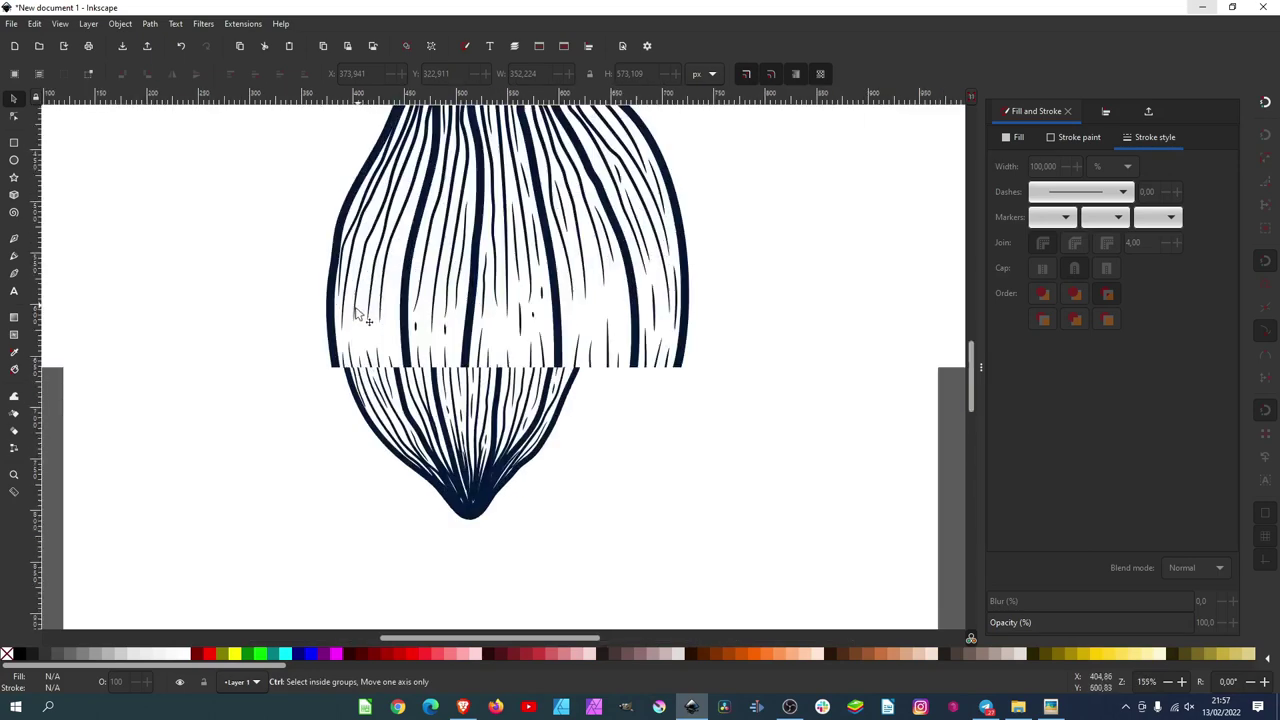
scroll(425, 352, "down", 4)
Step: Fill the background rectangle yellow, then lighten it to pale cream (ffffe8ff) in the colour wheel
left_click(445, 373)
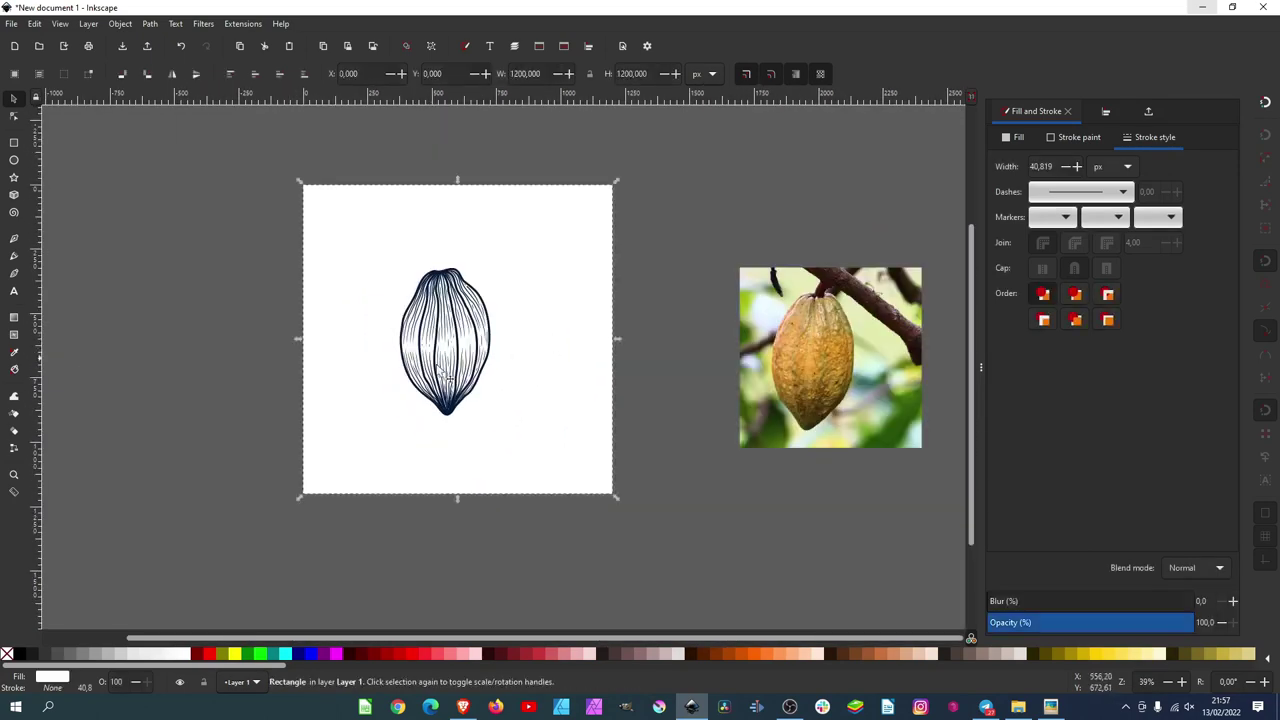
left_click(234, 653)
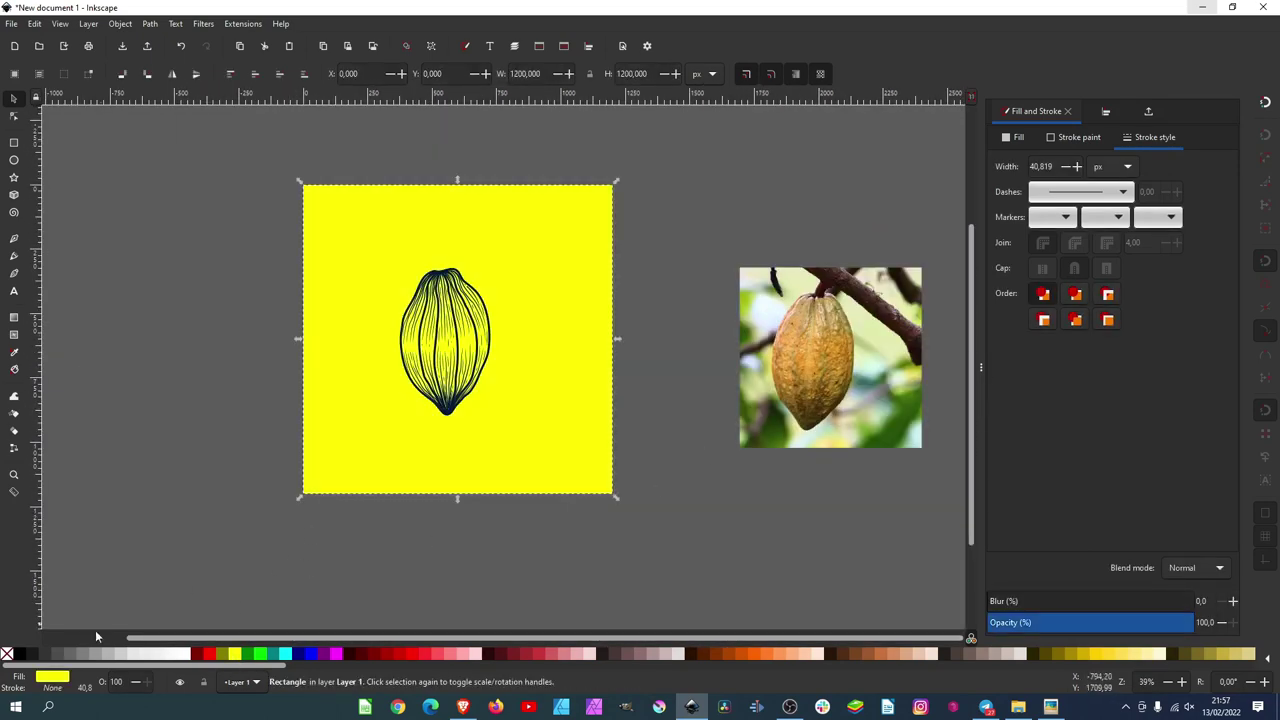
left_click(53, 677)
left_click(1159, 428)
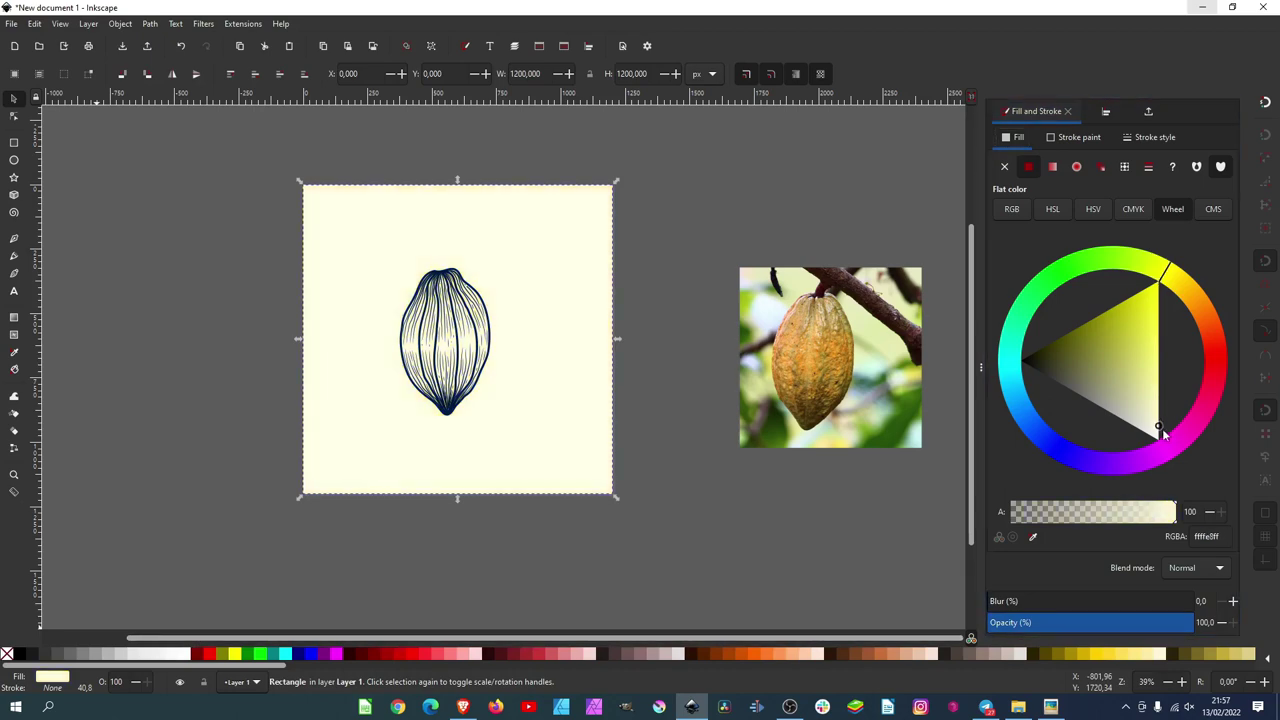
left_click(649, 289)
scroll(405, 355, "up", 2)
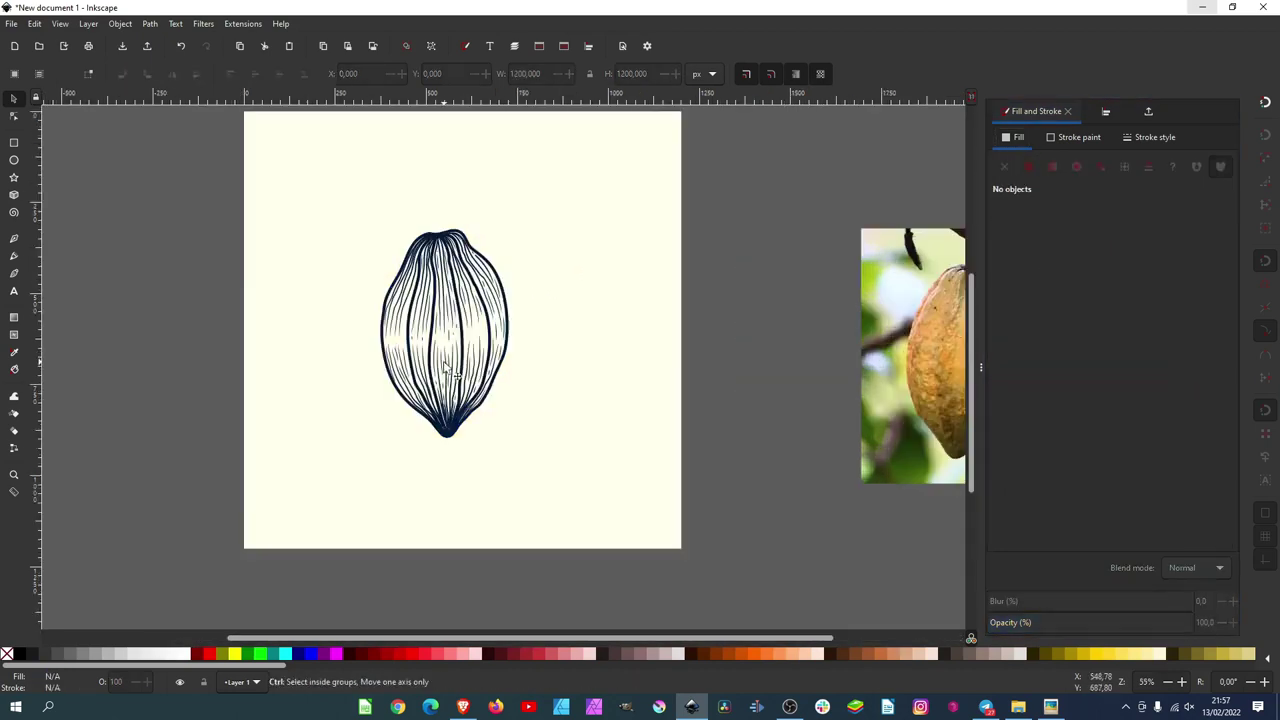
scroll(405, 355, "up", 2)
left_click(266, 322)
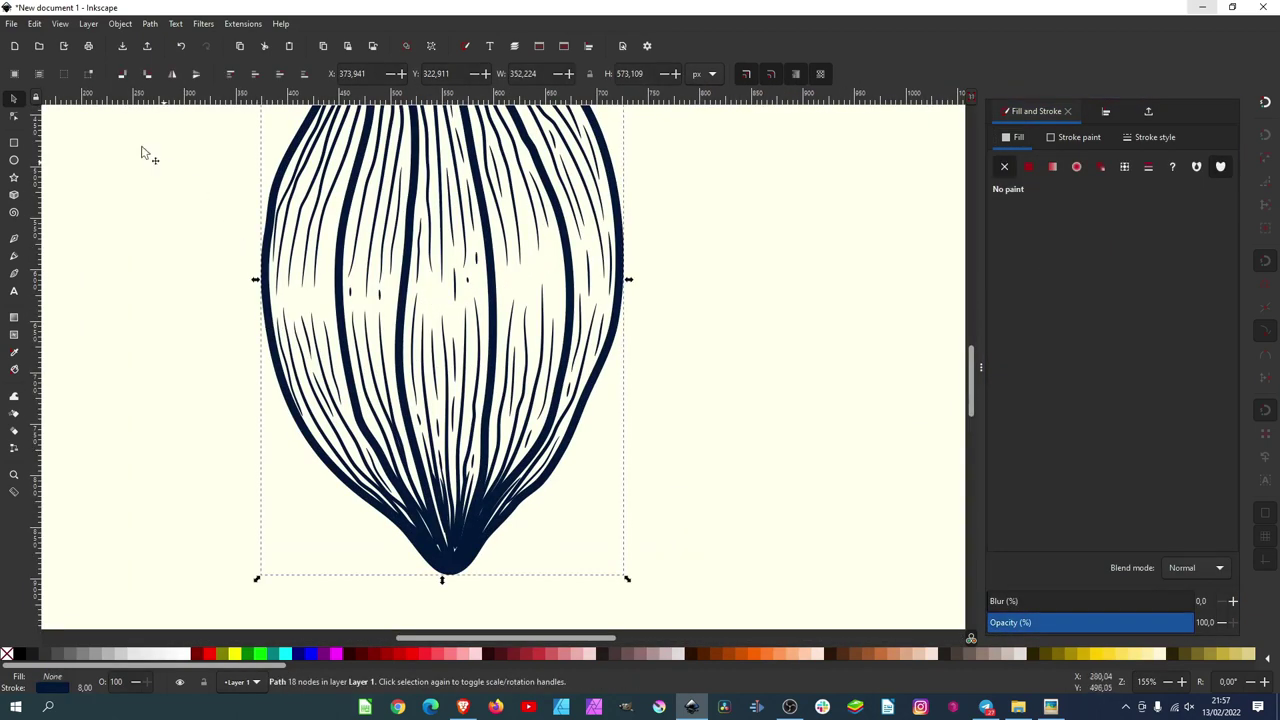
Step: Select all paths sharing the outline's fill and make the thick outlines brown
left_click(37, 24)
mouse_move(62, 310)
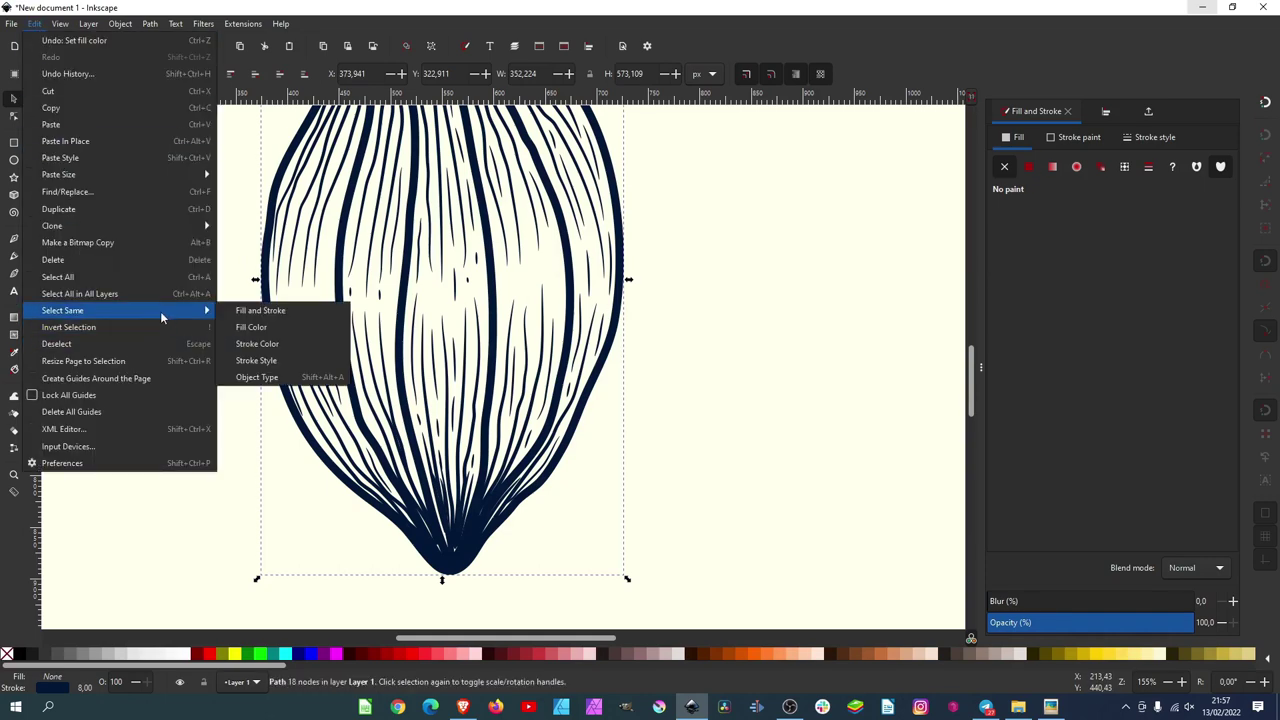
left_click(266, 344)
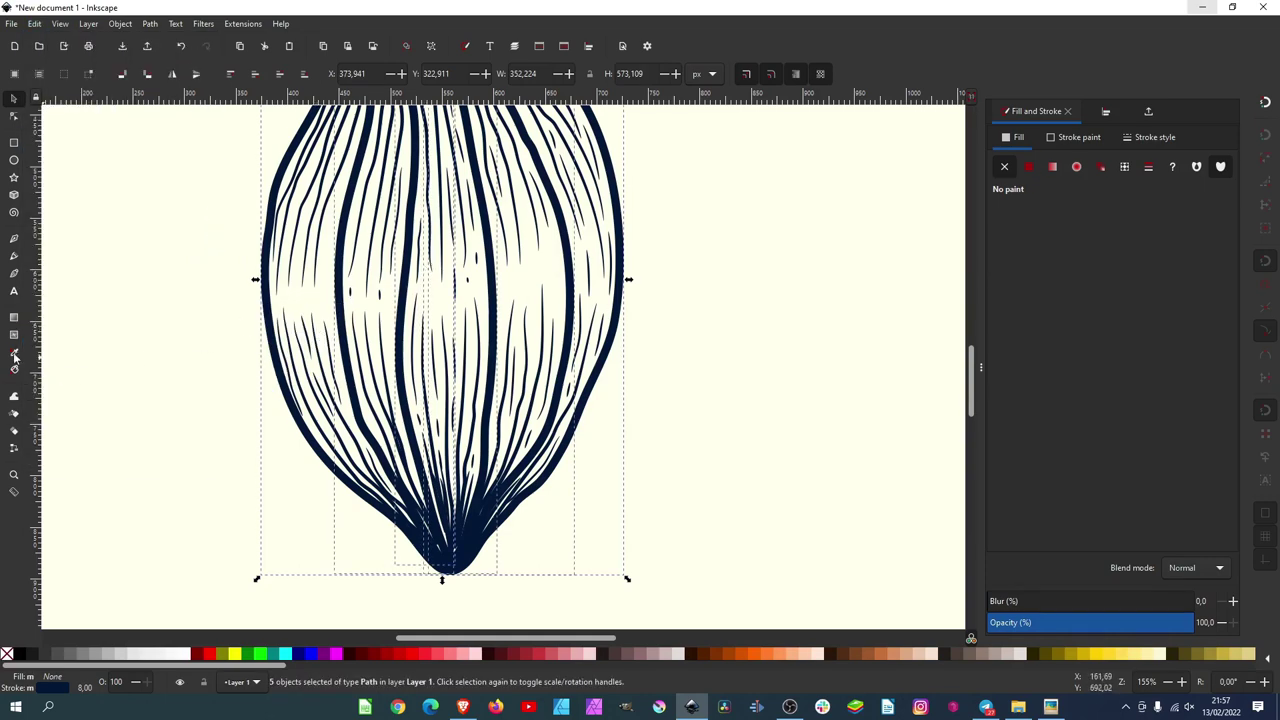
left_click(862, 653, "shift")
left_click(299, 240)
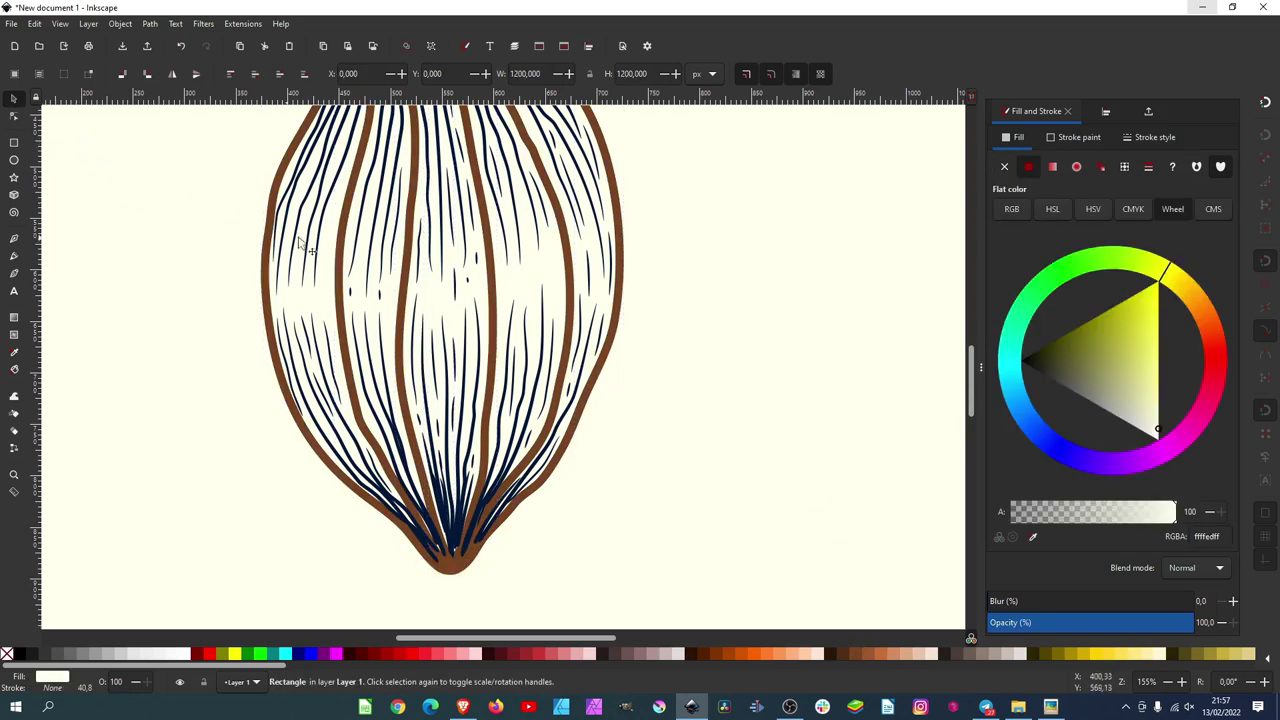
Step: Select every navy hatch line by same fill colour and give them the brown outline colour (784421ff) with the Dropper
left_click(296, 240)
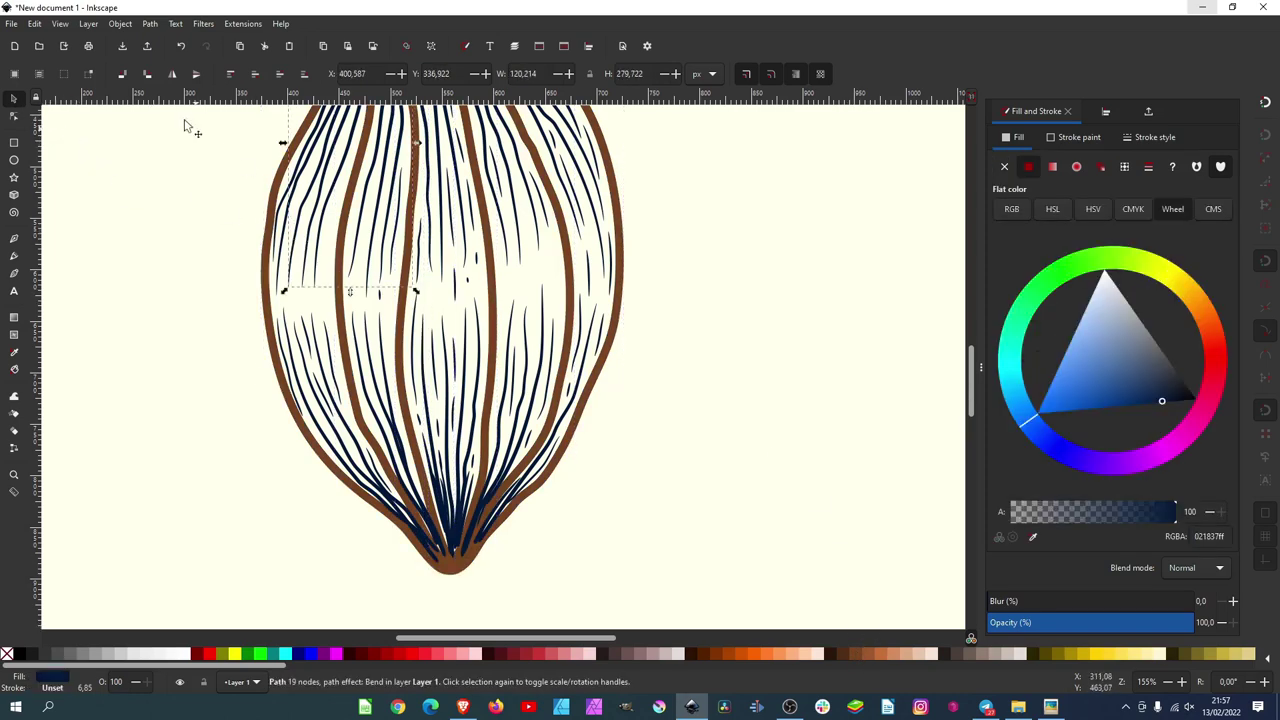
left_click(35, 24)
mouse_move(62, 310)
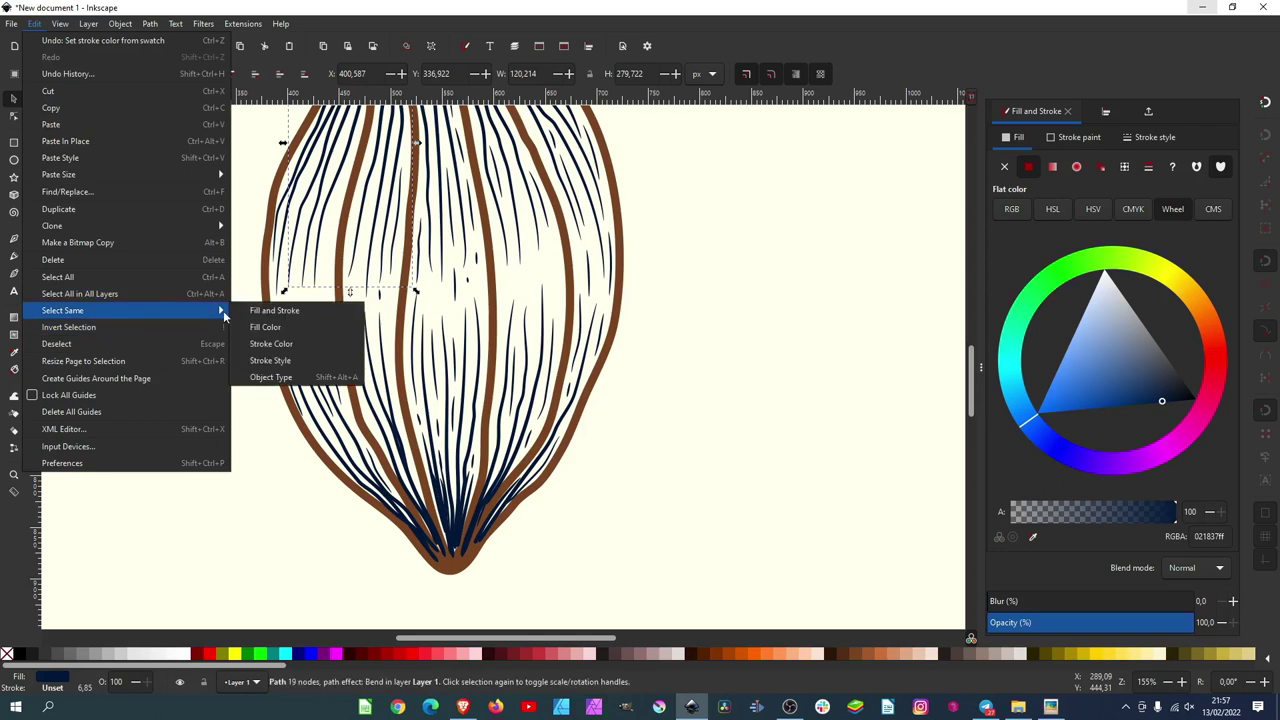
left_click(277, 329)
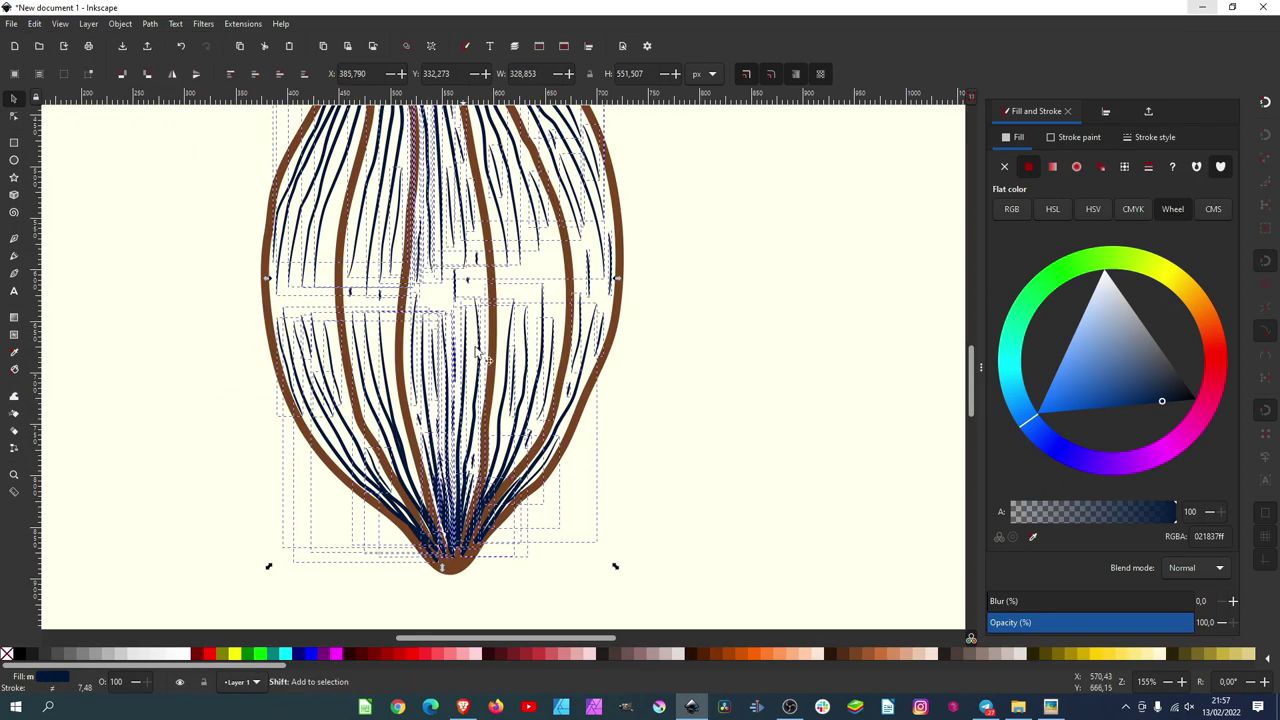
key("minus")
key("minus")
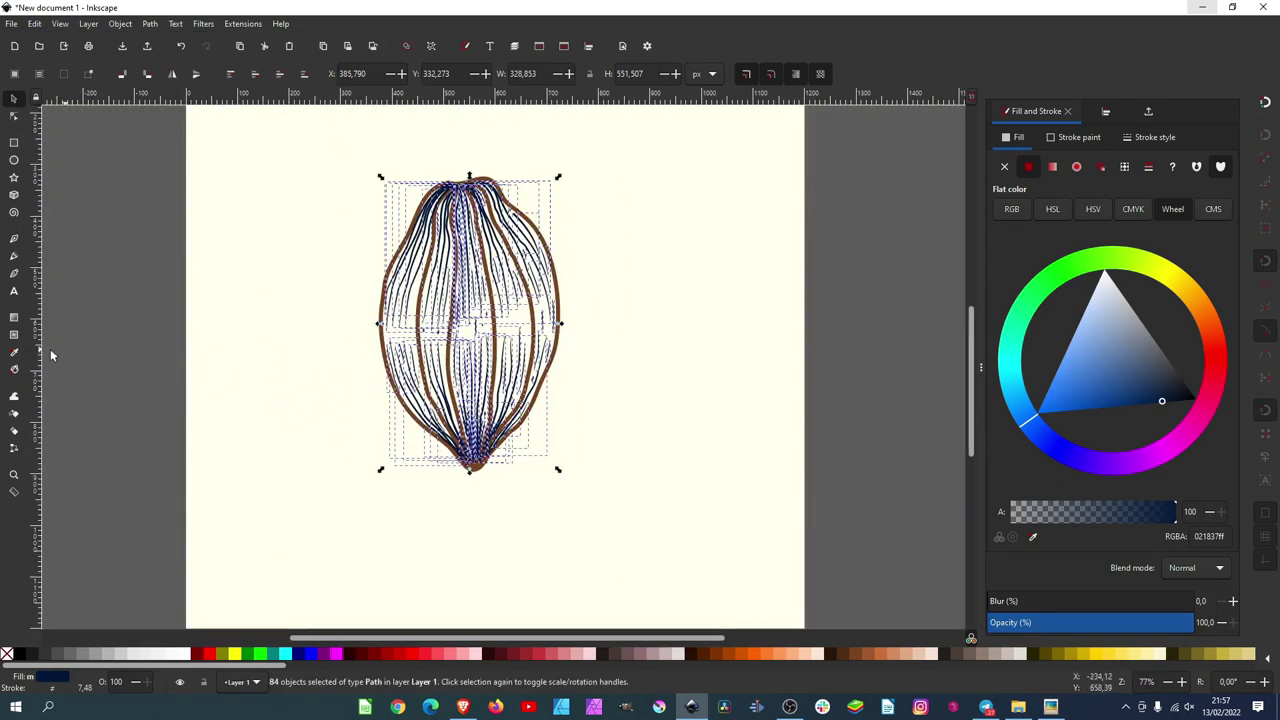
key("d")
scroll(391, 330, "up", 2, "ctrl")
scroll(385, 345, "up", 1, "ctrl")
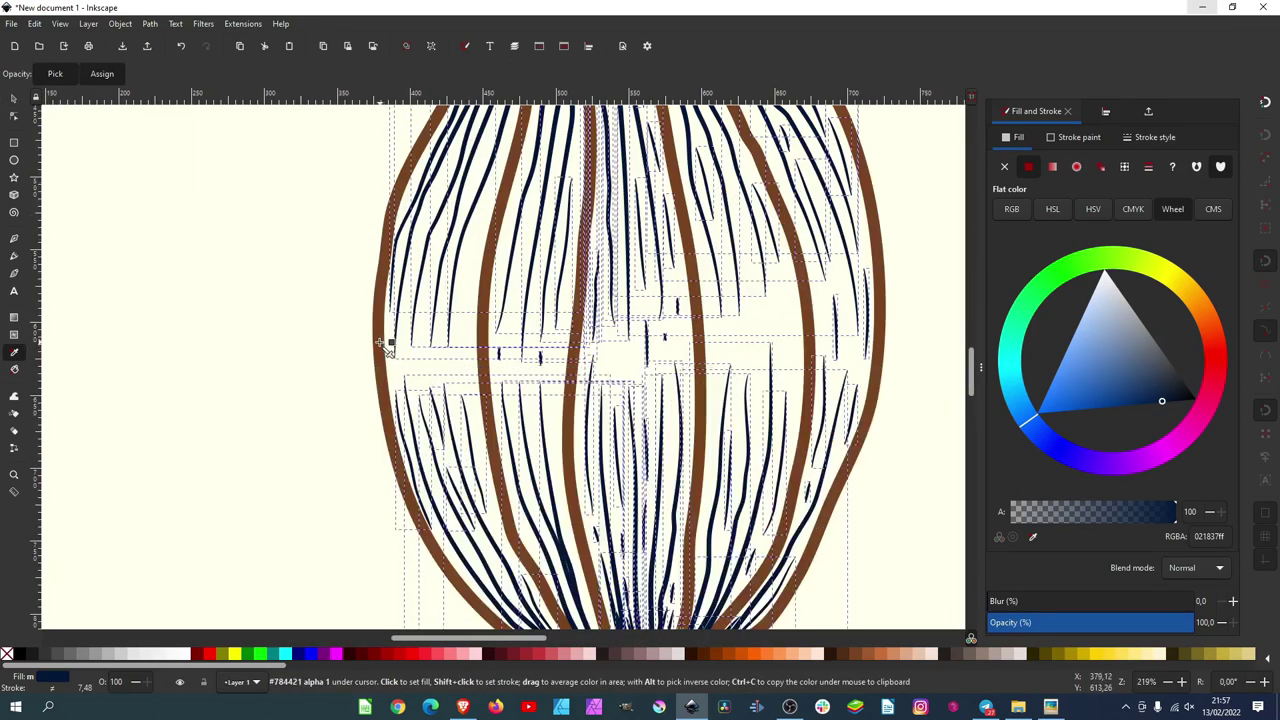
left_click(385, 345)
left_click(13, 98)
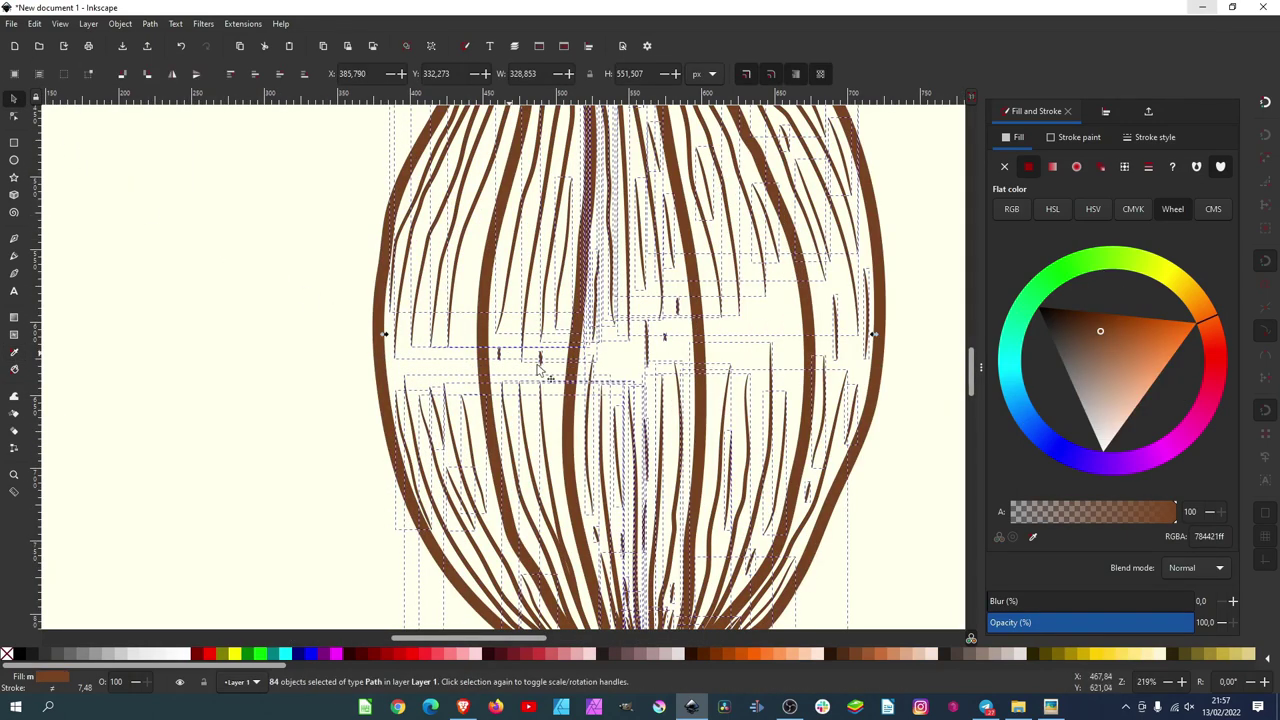
Step: Deselect the recoloured lines and bring up the Pencil's stroke shape choices
left_click(263, 400)
scroll(543, 287, "down", 3, "ctrl")
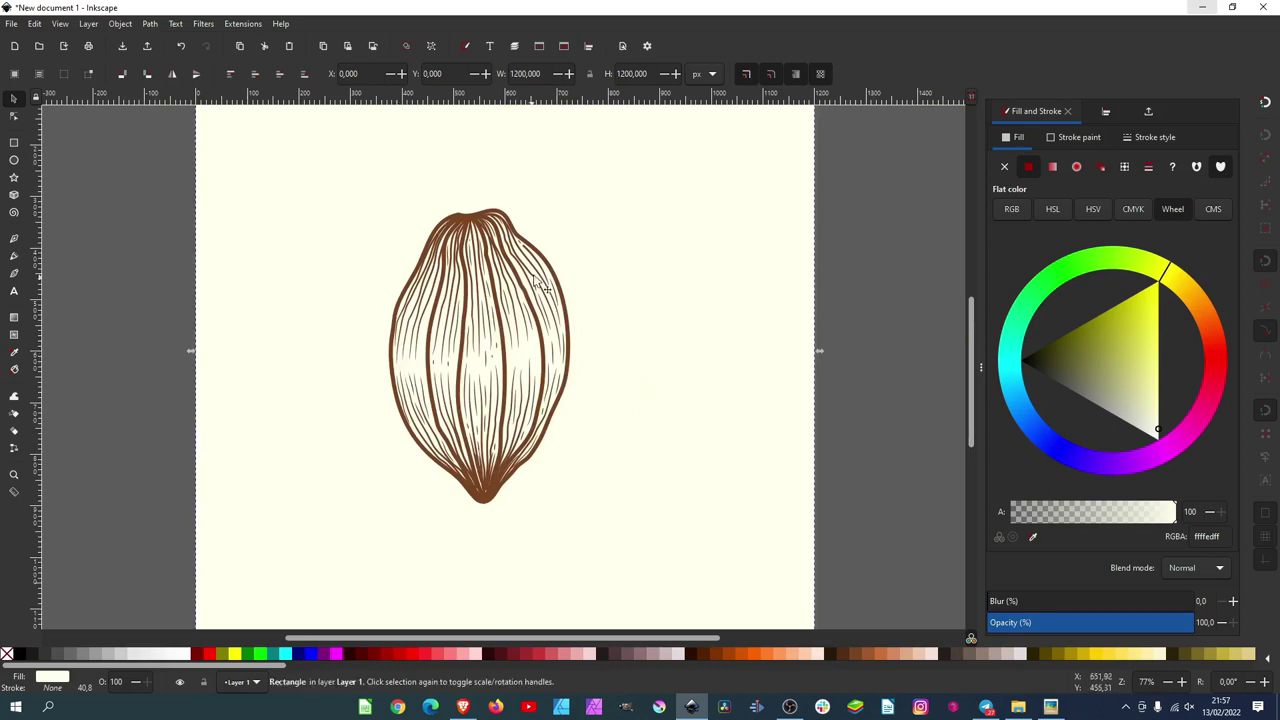
scroll(540, 286, "up", 2)
scroll(390, 290, "up", 1, "ctrl")
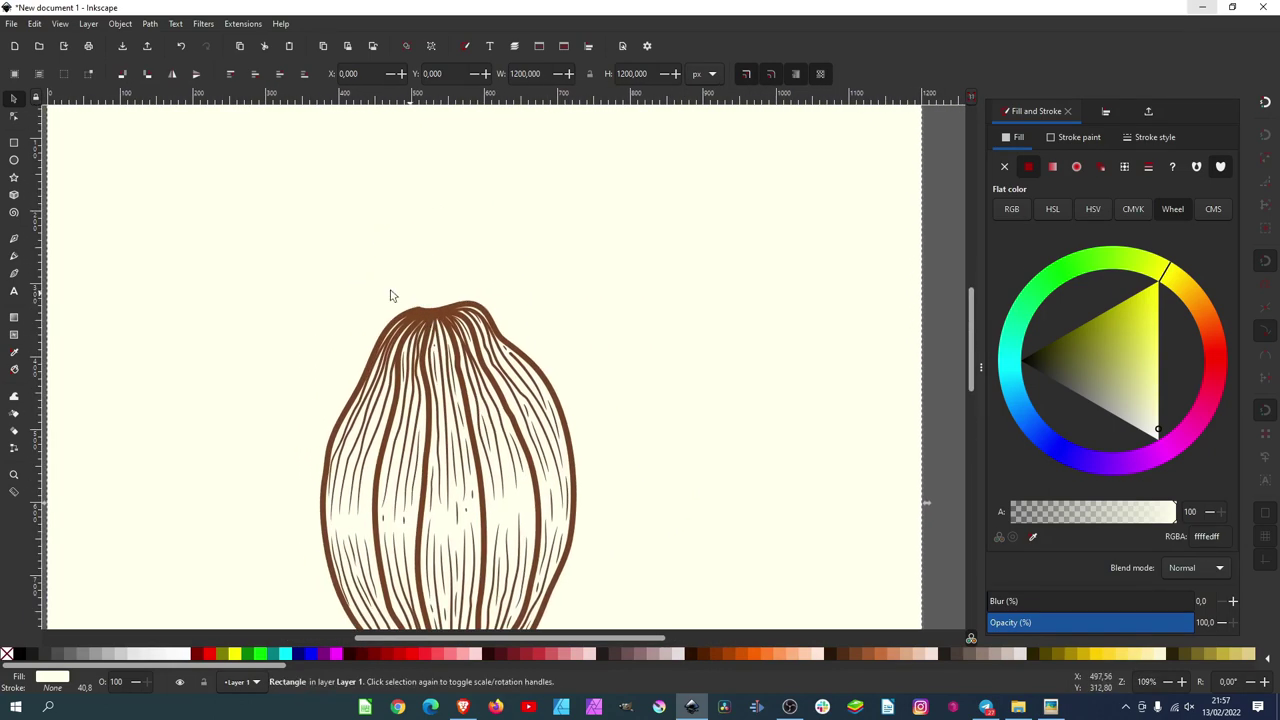
left_click(13, 255)
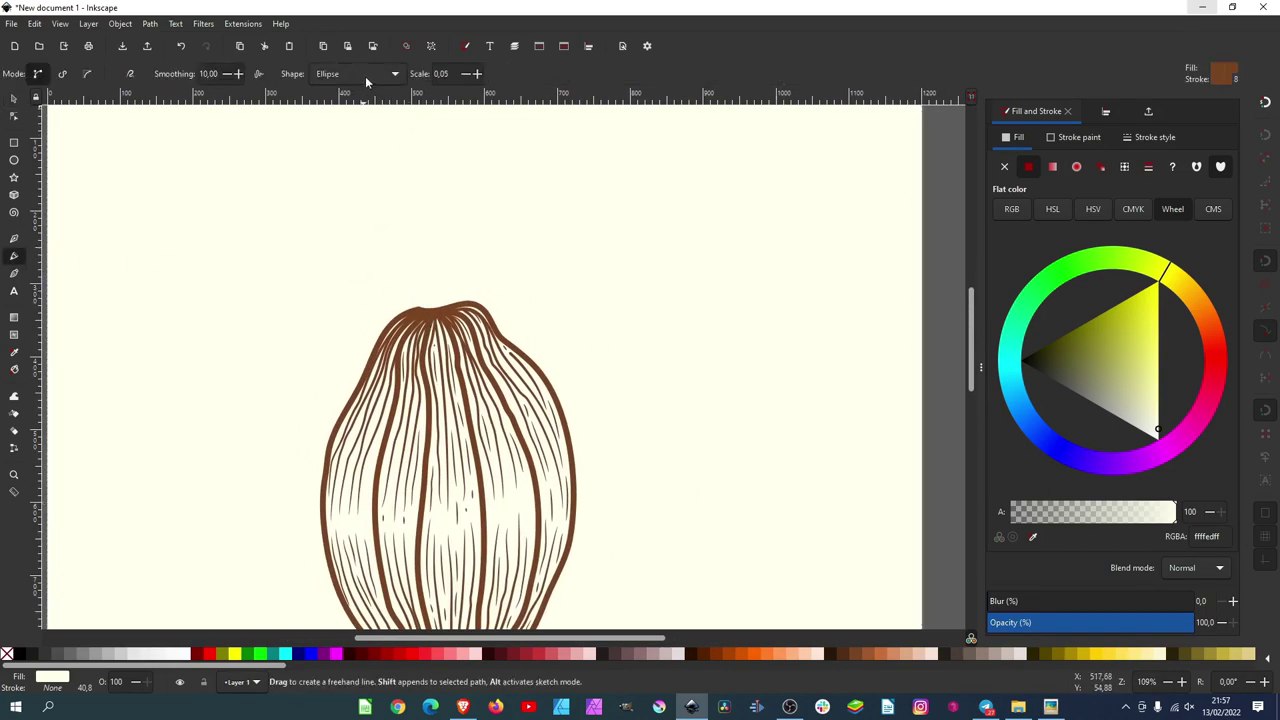
left_click(376, 76)
Step: Draw a closed brown stem shape above the pod with the Pencil shape set to None
left_click(363, 14)
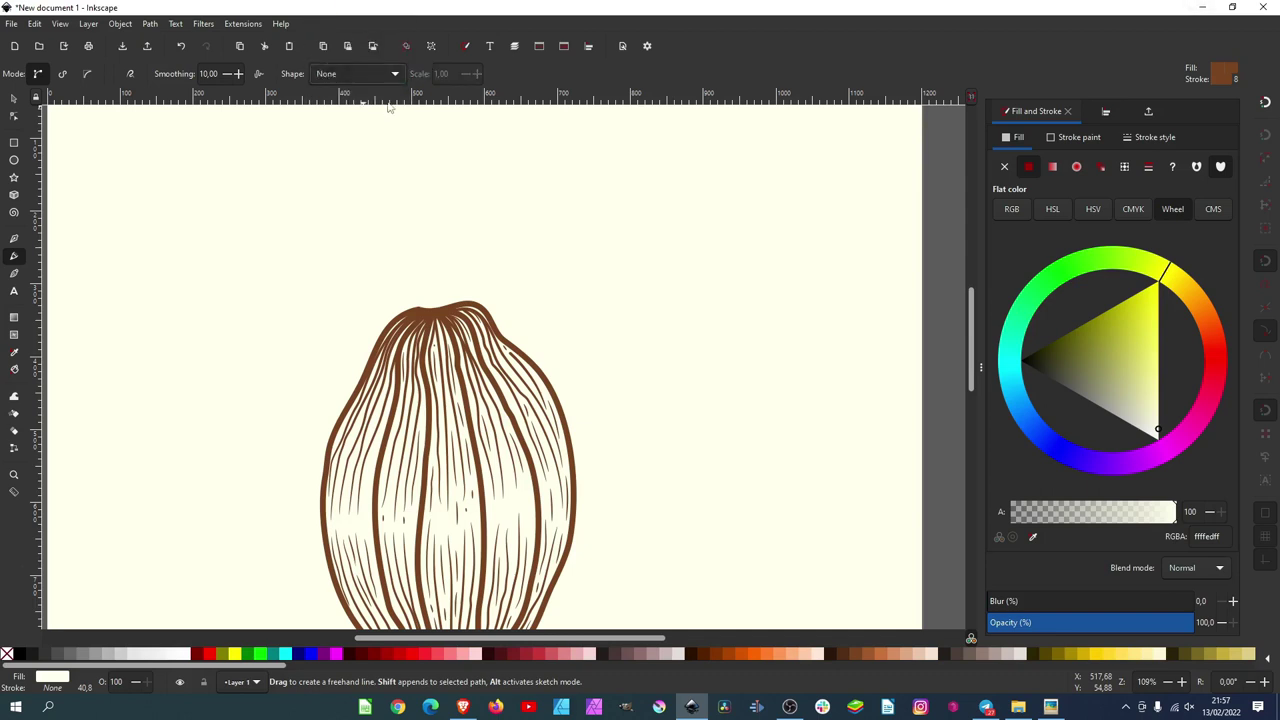
left_click_drag(418, 311, 420, 298)
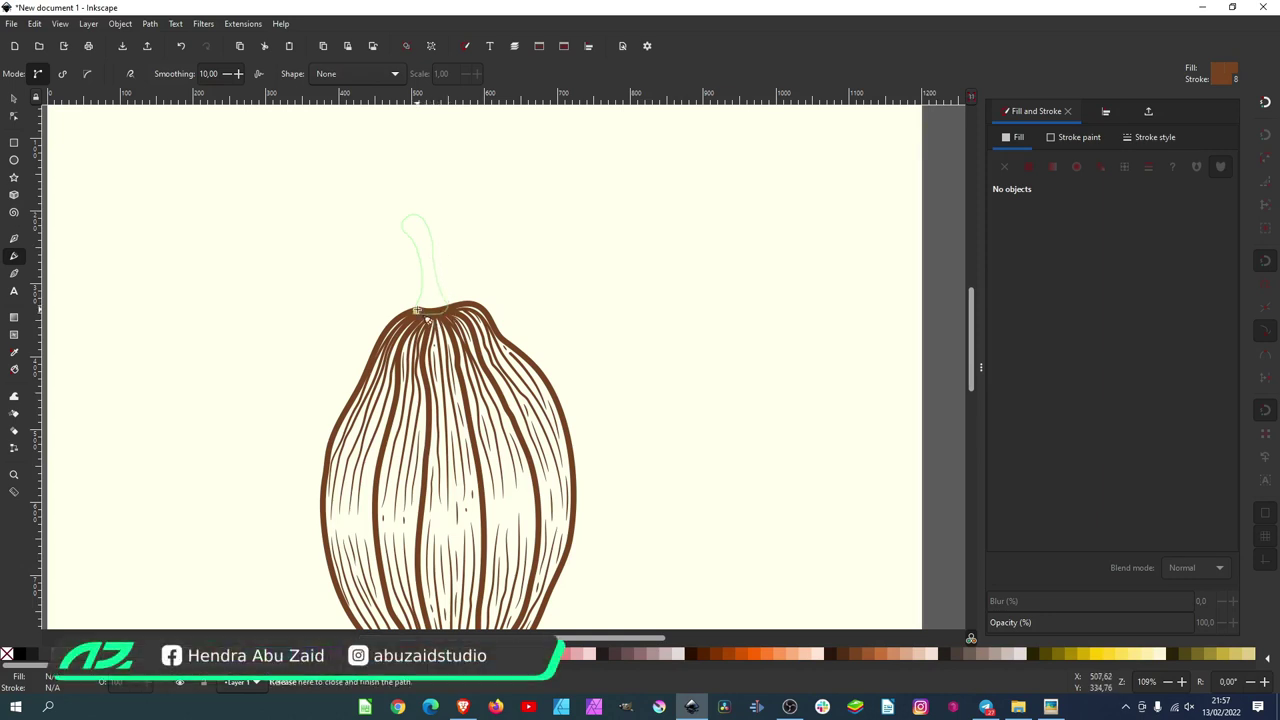
left_click_drag(444, 298, 424, 310)
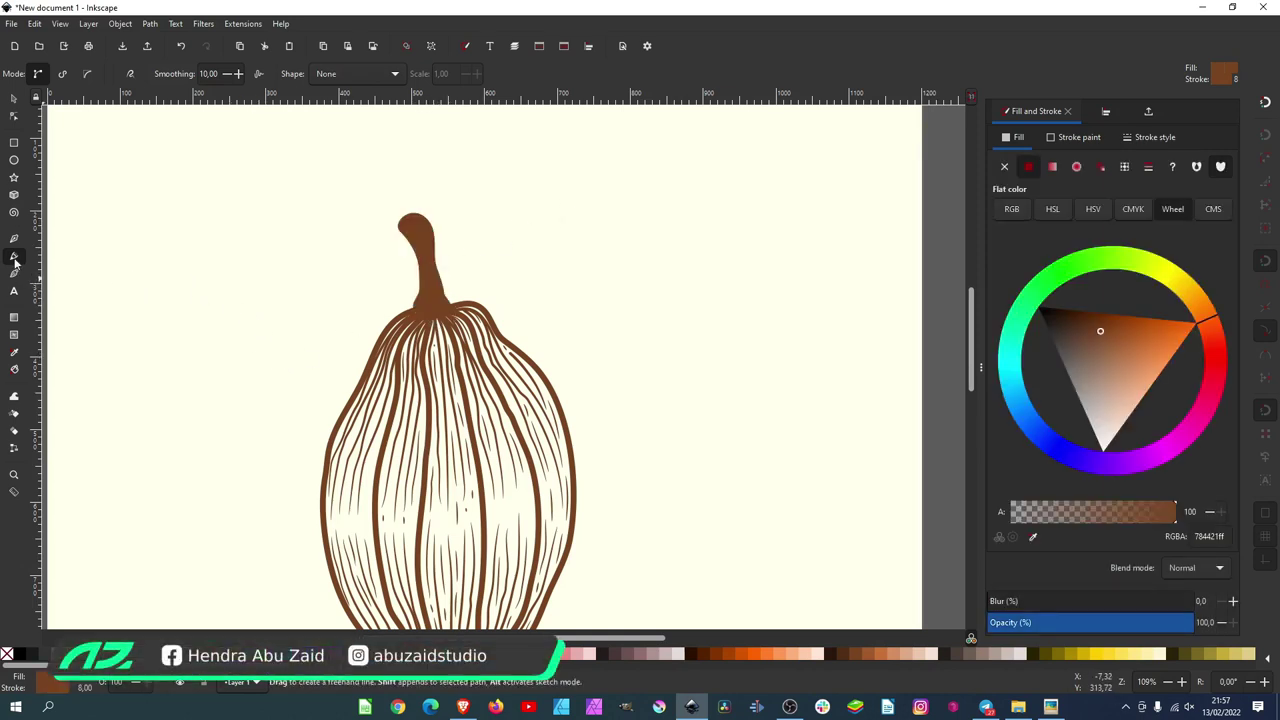
Step: Draw an ellipse-tapered stroke near the stem top and colour it cream from the page
left_click(392, 73)
left_click(335, 154)
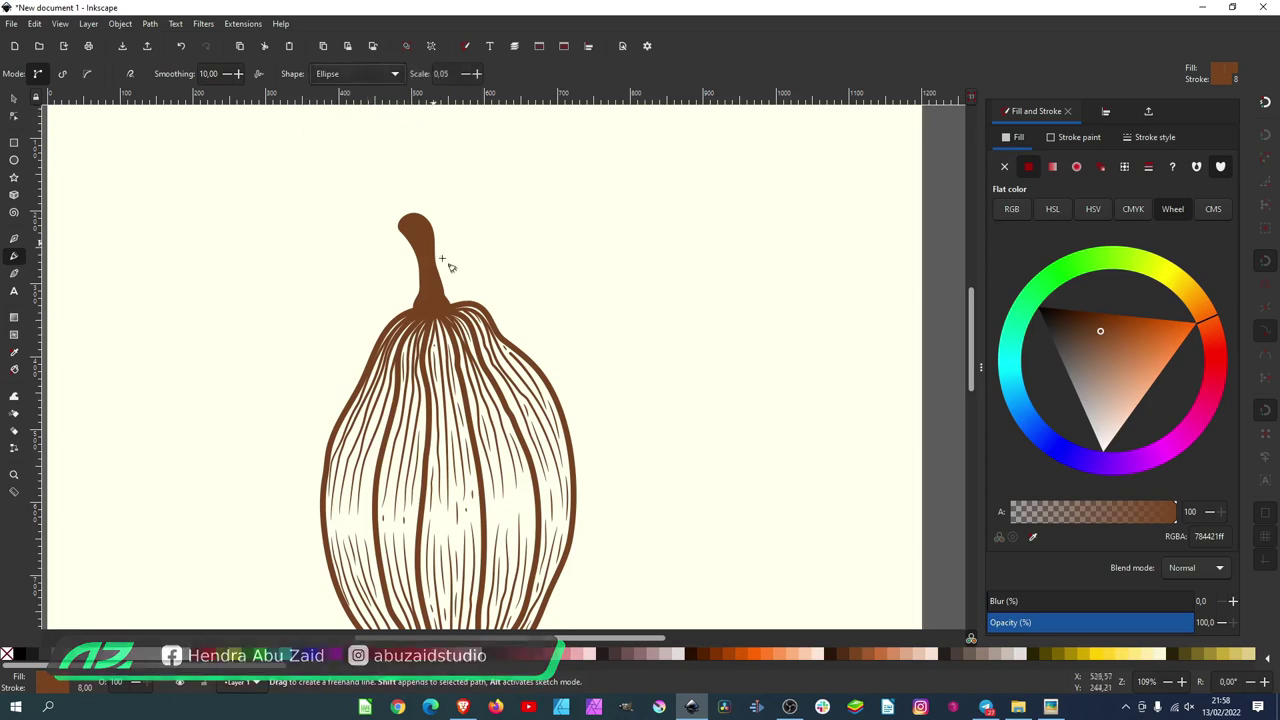
scroll(430, 262, "up", 2)
left_click_drag(404, 181, 413, 221)
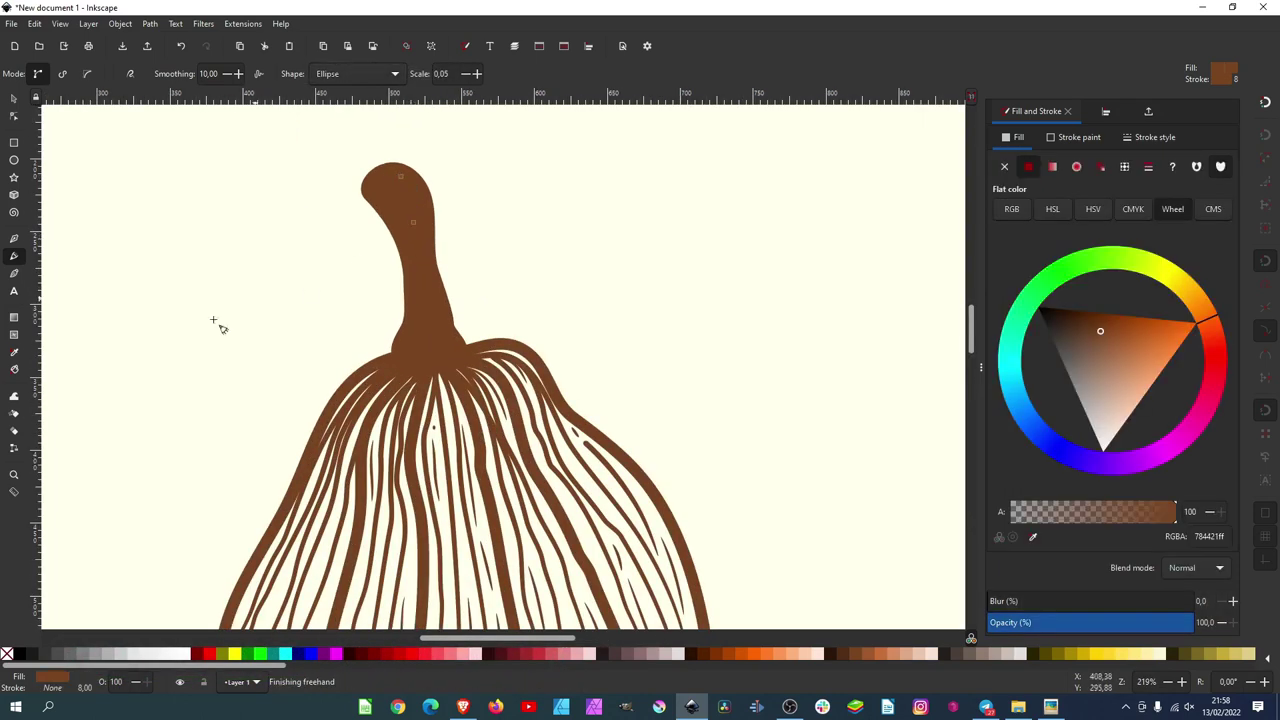
left_click(14, 352)
left_click(255, 312)
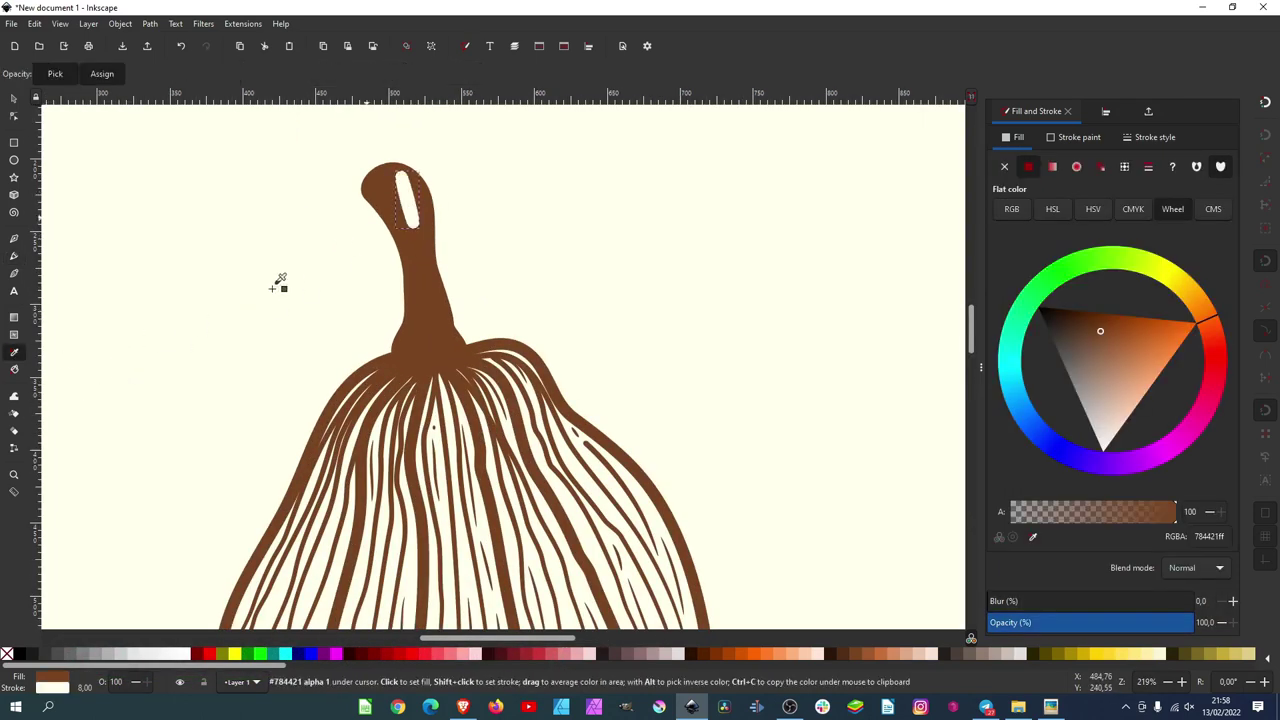
left_click_drag(255, 312, 284, 290)
Step: Add three more cream highlight lines running down the stem
left_click(16, 256)
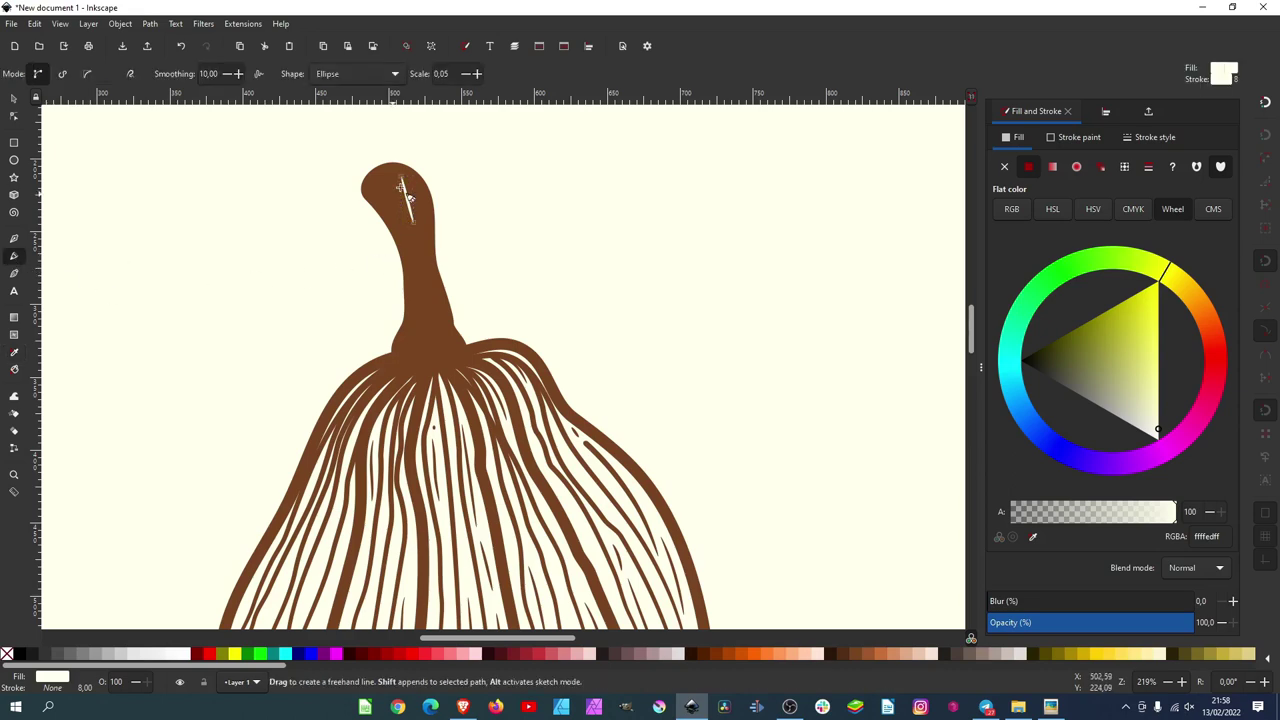
mouse_move(412, 215)
left_mouse_down()
mouse_move(445, 366)
mouse_move(515, 346)
left_mouse_up()
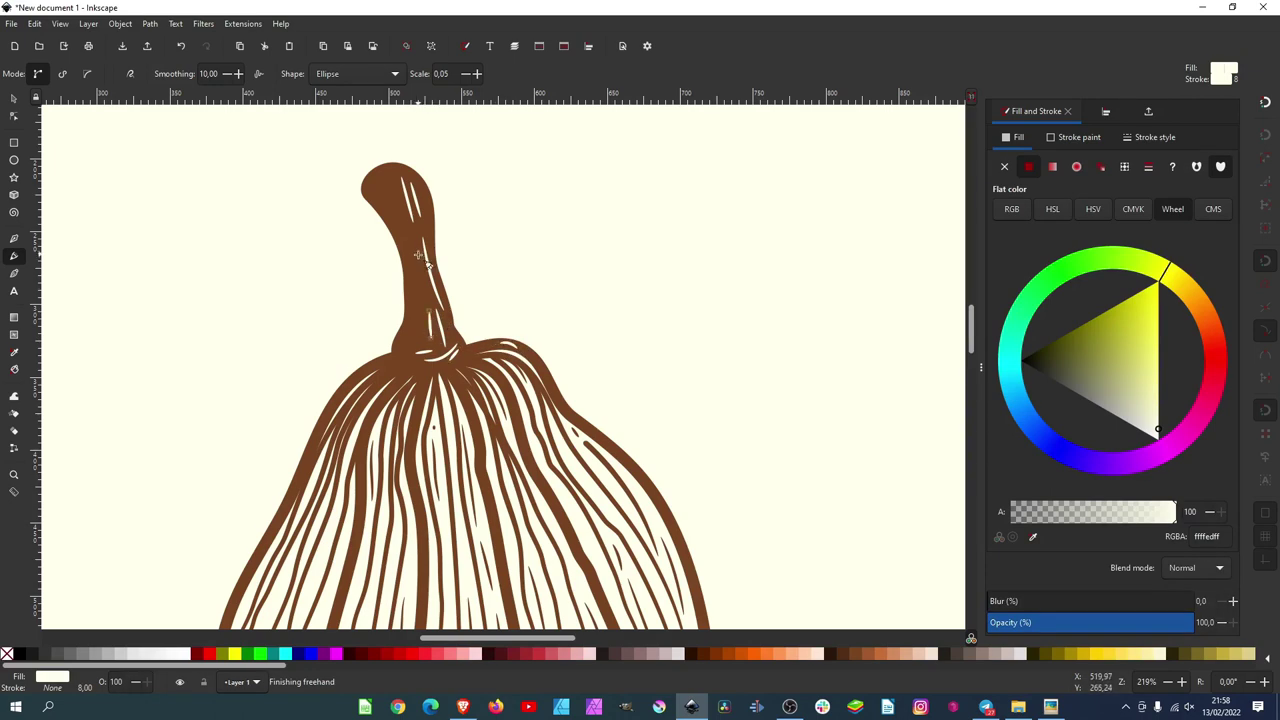
left_click_drag(418, 250, 421, 281)
left_click_drag(385, 178, 422, 217)
scroll(421, 230, "down", 4)
Step: Group all the cocoa pod's paths with Ctrl+G, then nudge and shrink the group
key("s")
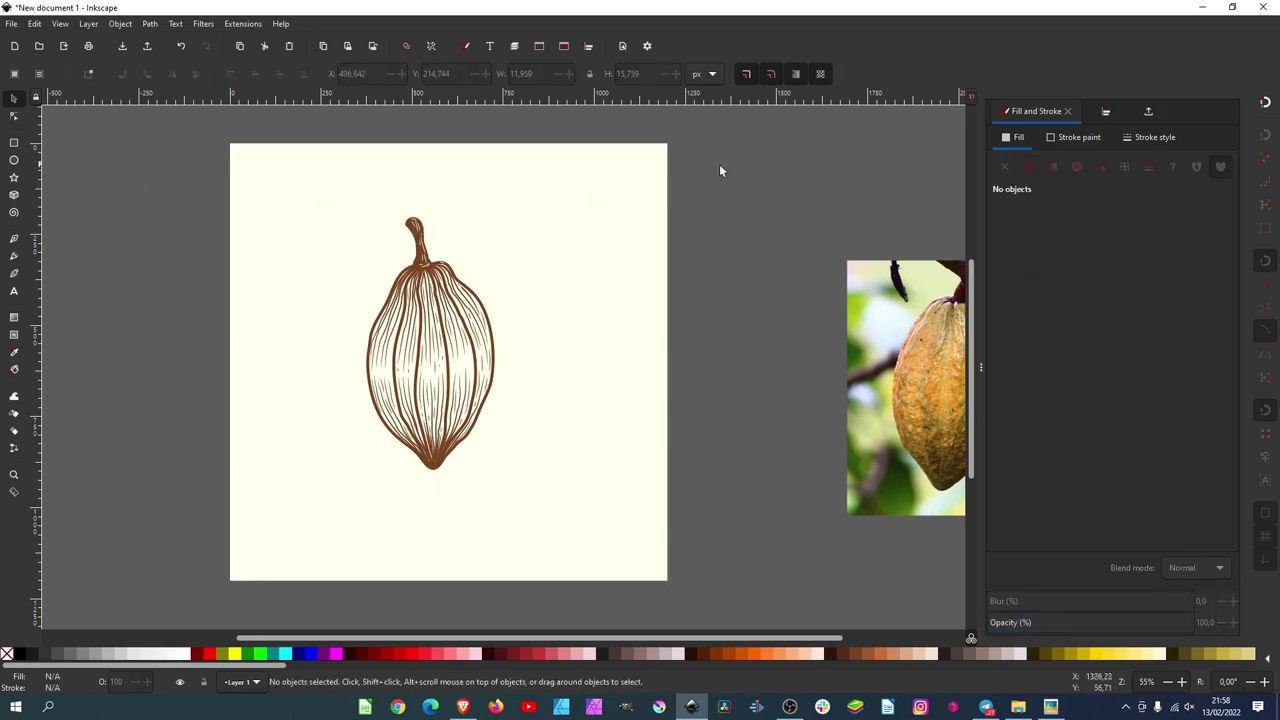
left_click_drag(720, 170, 309, 529)
key("ctrl+g")
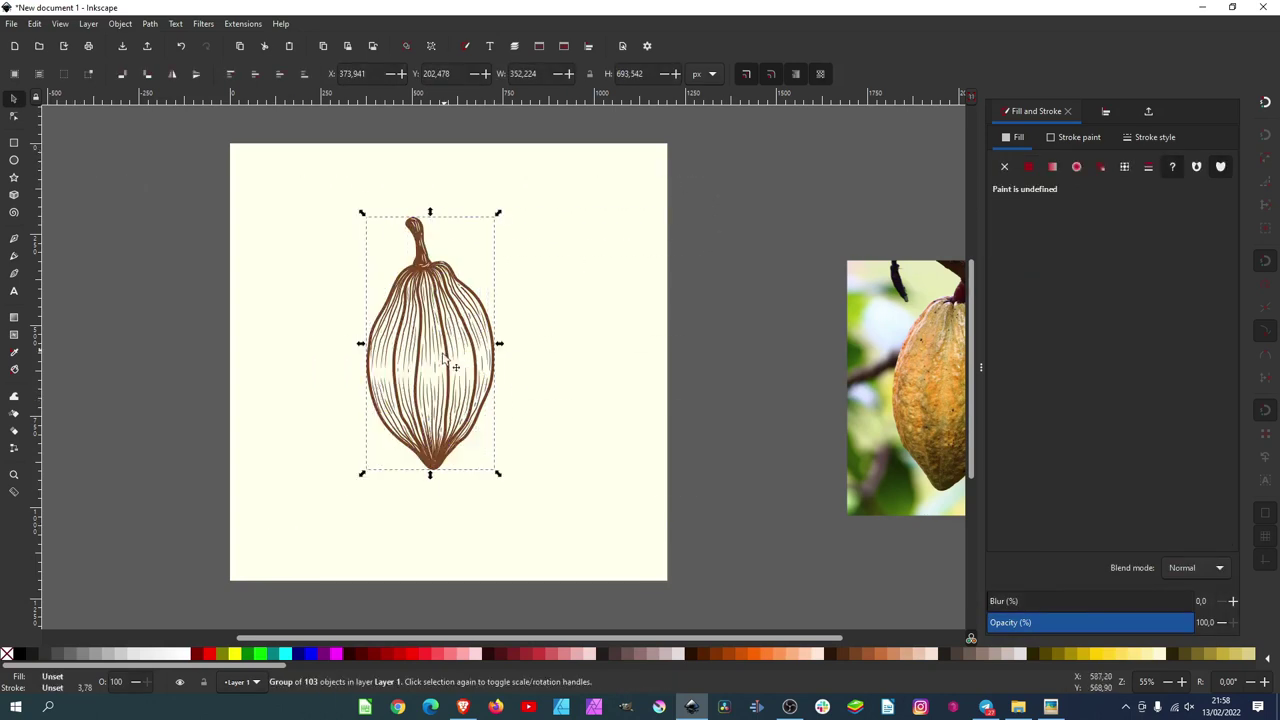
left_click_drag(500, 406, 552, 389)
left_click_drag(548, 201, 535, 214)
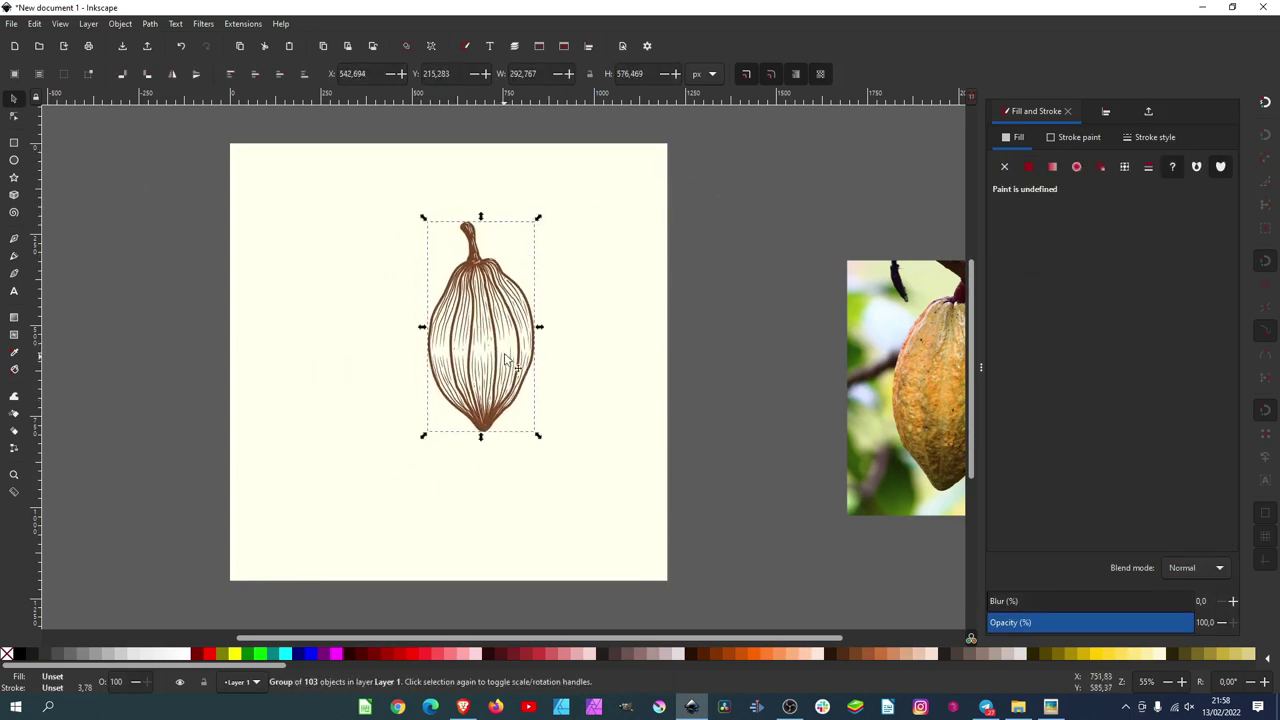
left_click(726, 287)
scroll(483, 340, "up", 2)
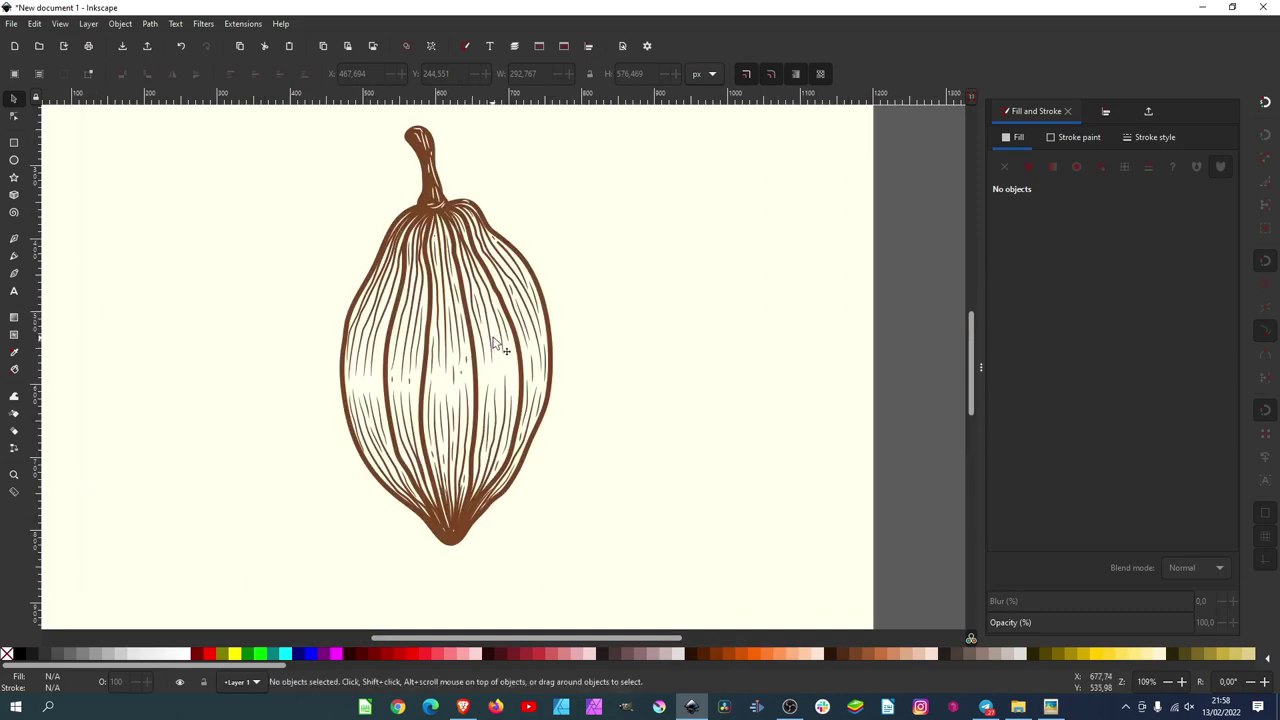
scroll(493, 343, "down", 1)
Step: Move the pod toward the page's left side and duplicate it with Ctrl+D
mouse_move(500, 334)
left_mouse_down()
mouse_move(352, 322)
mouse_move(575, 337)
left_mouse_up()
key("ctrl+d")
left_click(824, 221)
scroll(457, 355, "up", 2)
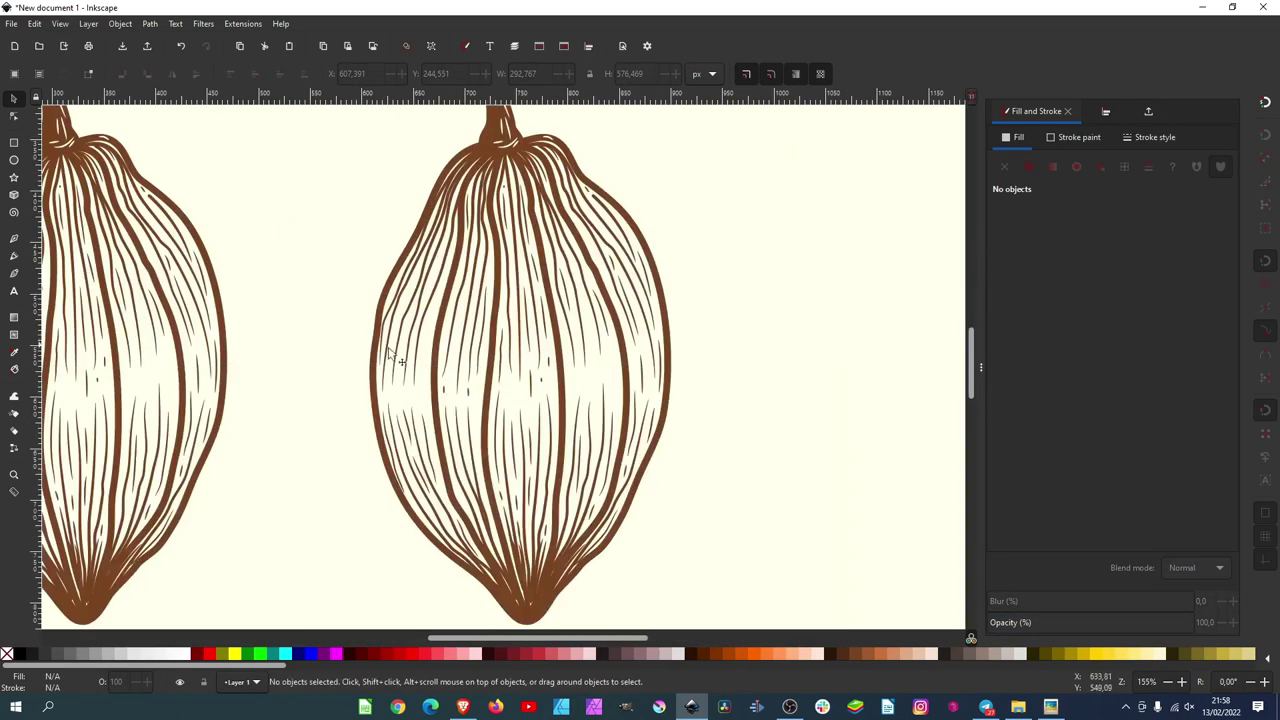
Step: Fill the copy's outer outline path light orange (ff944cff)
left_click(371, 378)
left_click(15, 118)
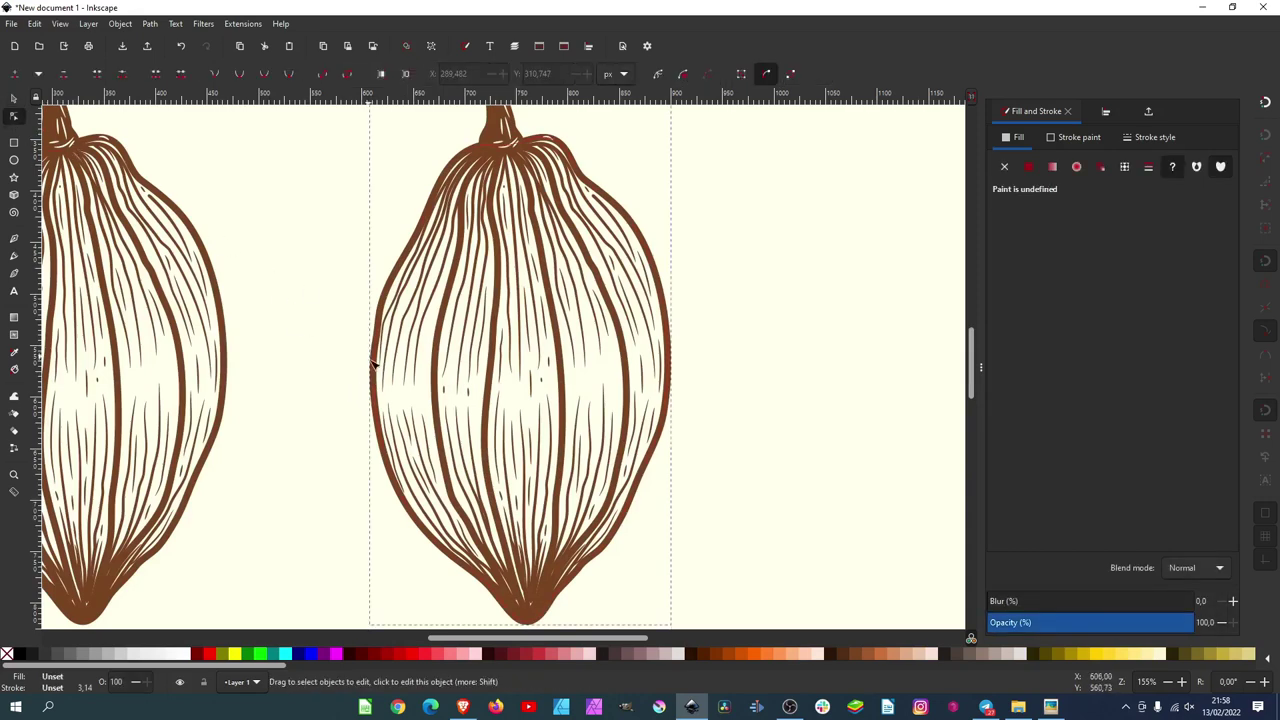
left_click(374, 368)
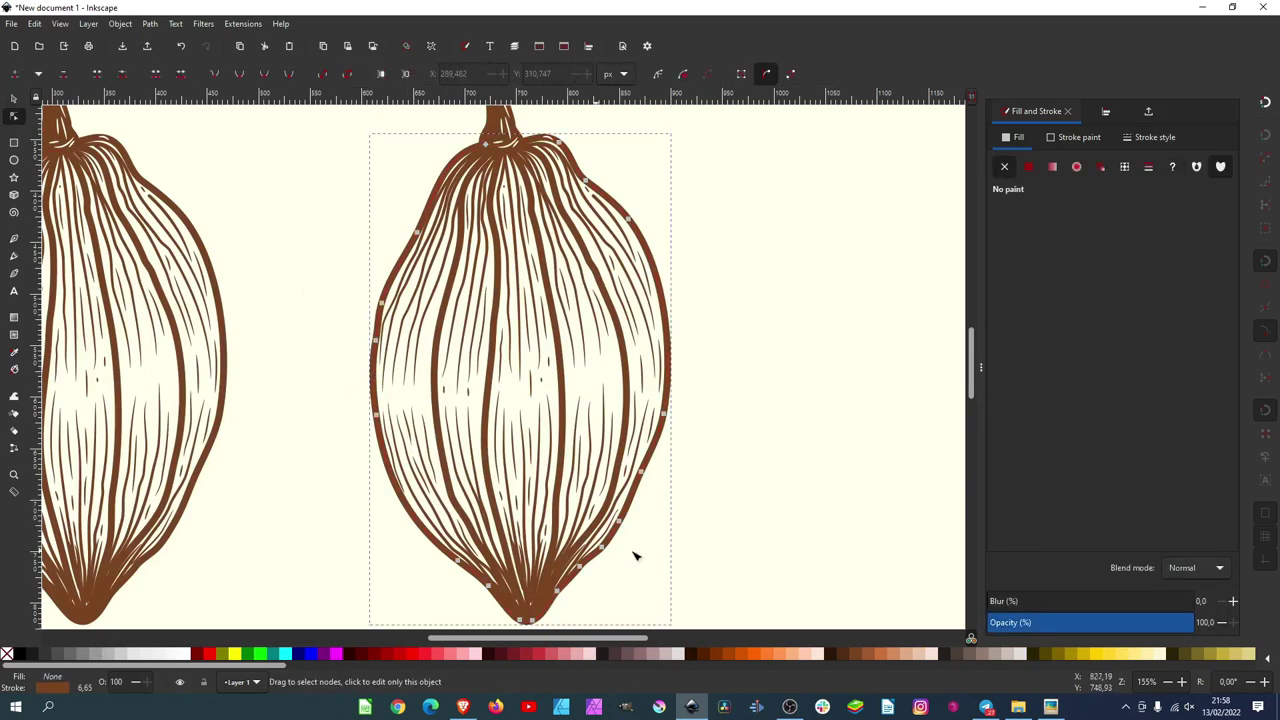
left_click(757, 653)
scroll(570, 363, "down", 3, "ctrl")
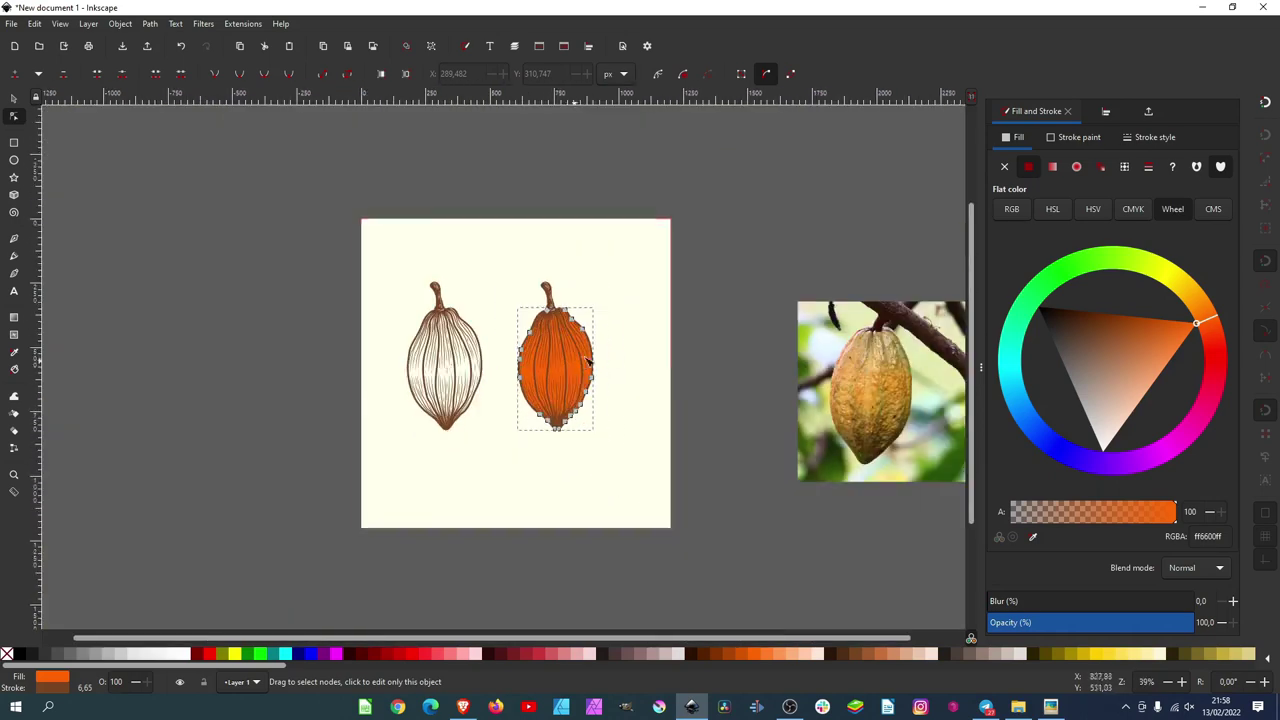
scroll(603, 363, "up", 1, "ctrl")
scroll(597, 363, "up", 1, "ctrl")
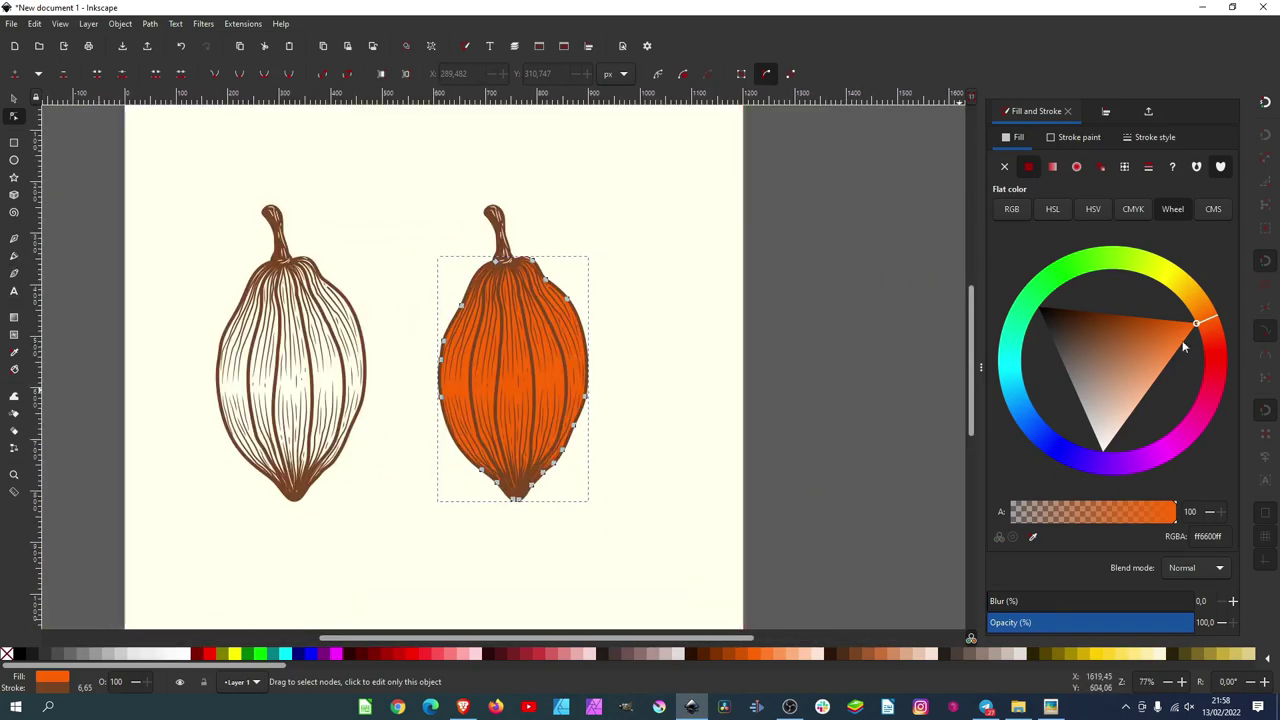
left_click_drag(1172, 352, 1168, 362)
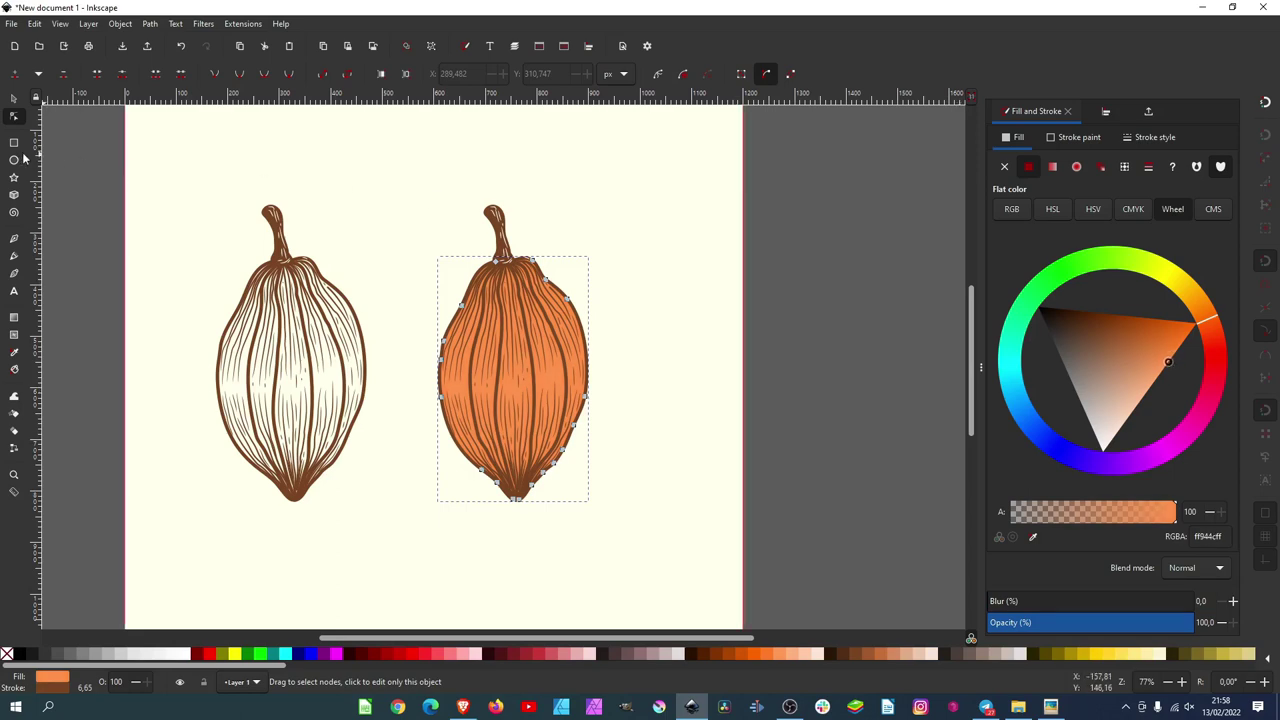
left_click(14, 256)
Step: Trace a closed shading shape over the orange pod's top with the plain Pencil
left_click(360, 76)
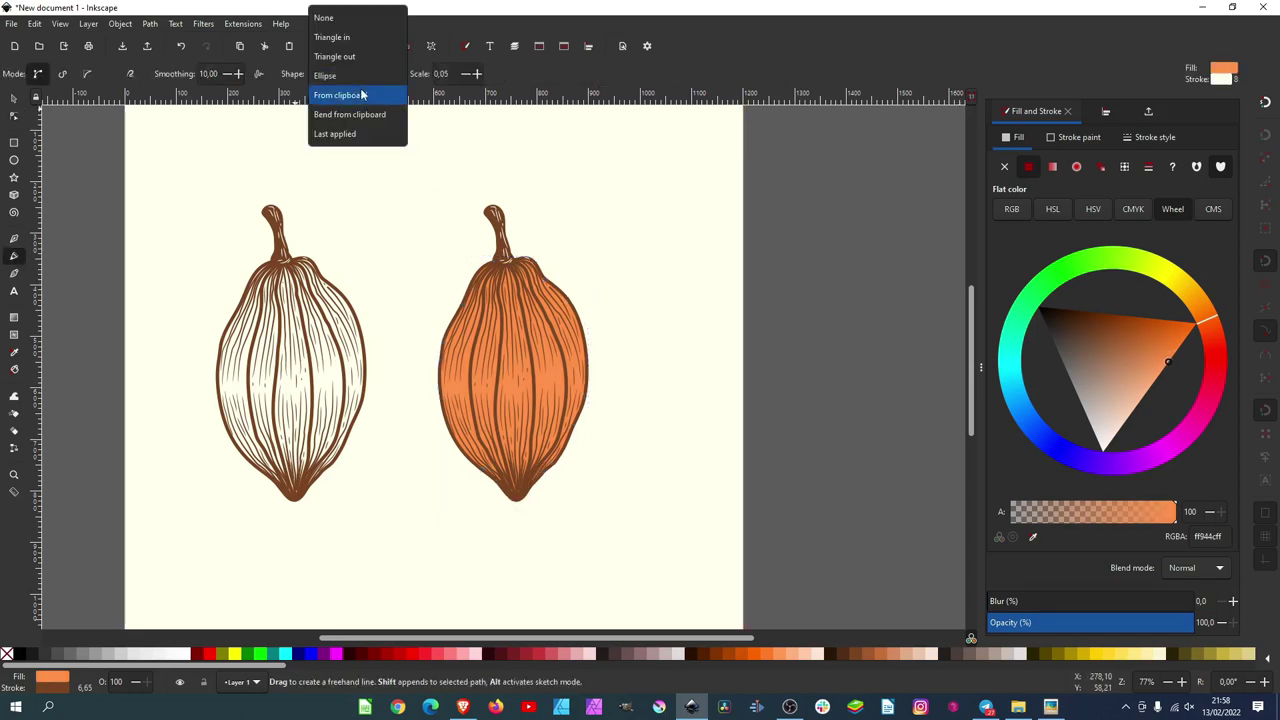
left_click(350, 16)
scroll(530, 360, "up", 2)
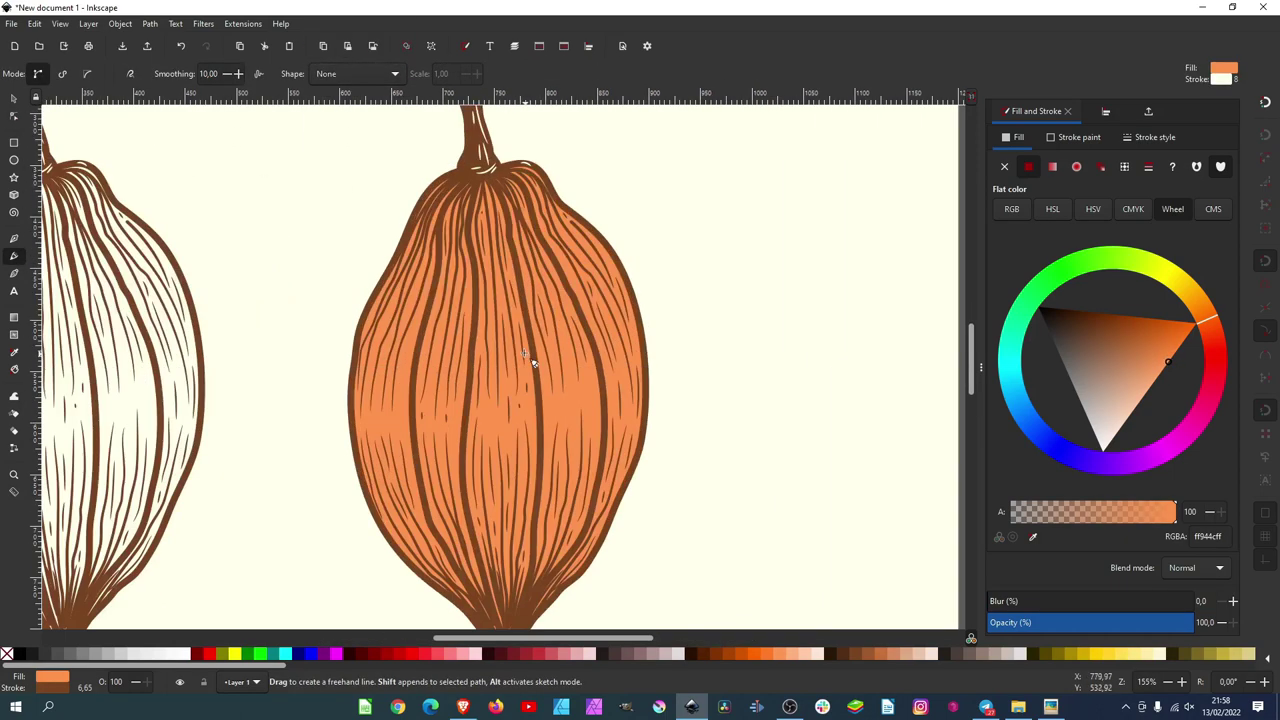
mouse_move(351, 396)
left_mouse_down()
mouse_move(364, 328)
mouse_move(421, 237)
mouse_move(564, 148)
left_mouse_up()
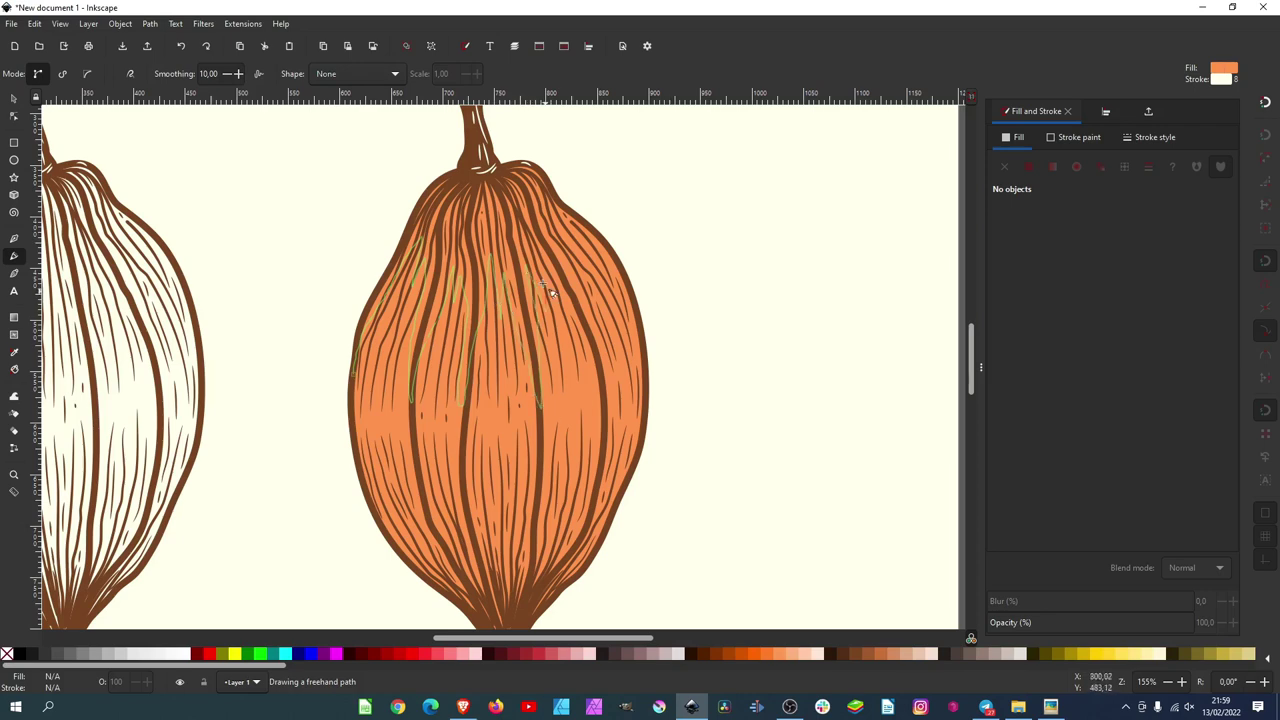
left_click_drag(405, 160, 318, 342)
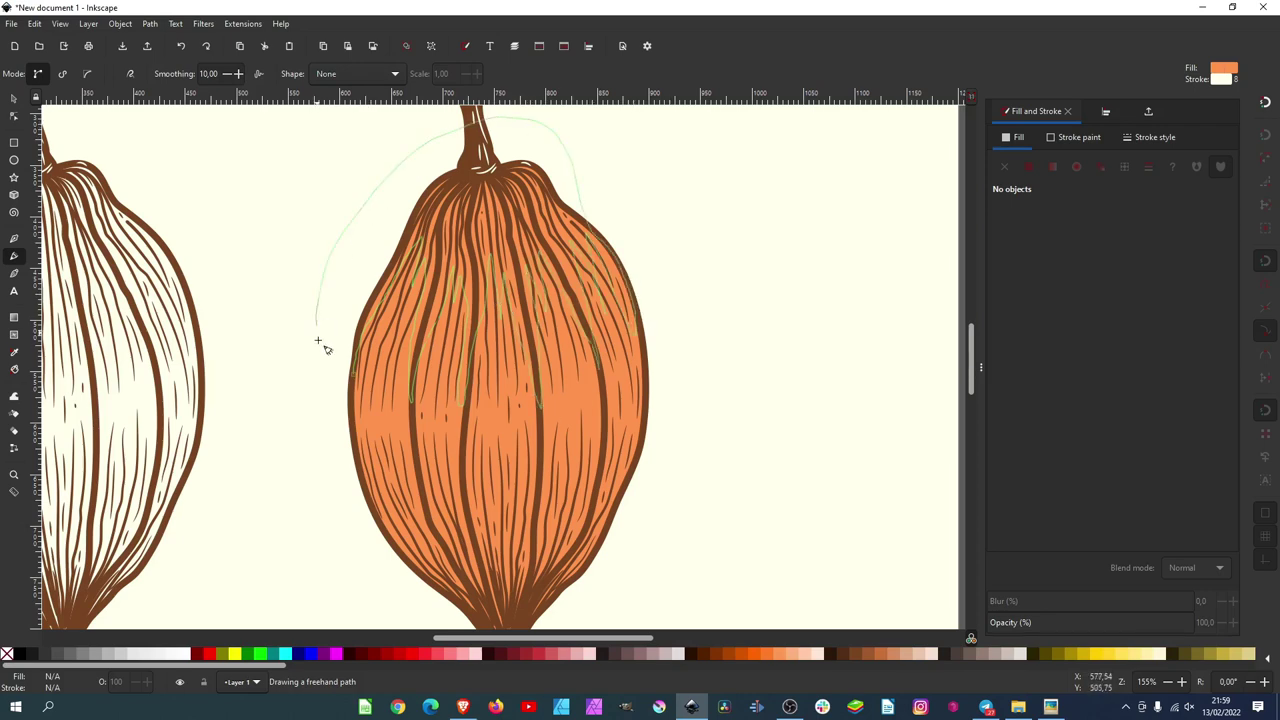
left_click_drag(352, 381, 349, 377)
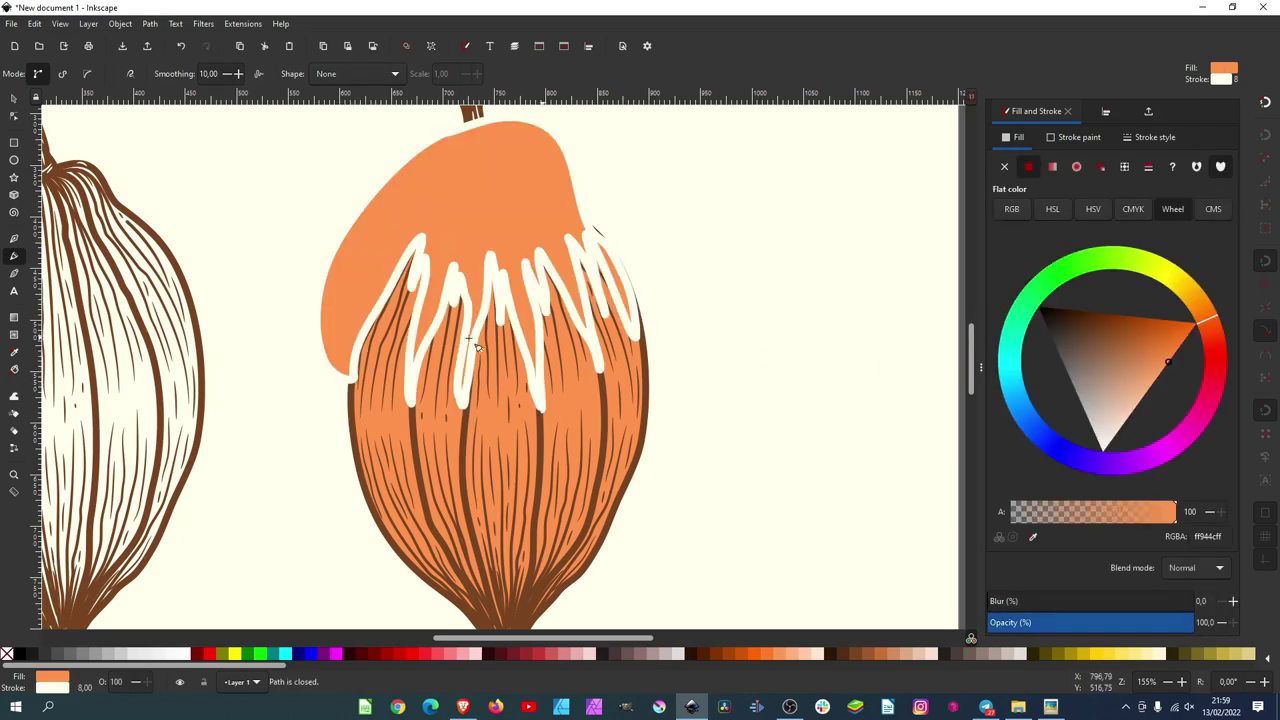
Step: Remove the shading shape's stroke and darken its fill to c36c32ff
left_click(7, 654, "shift")
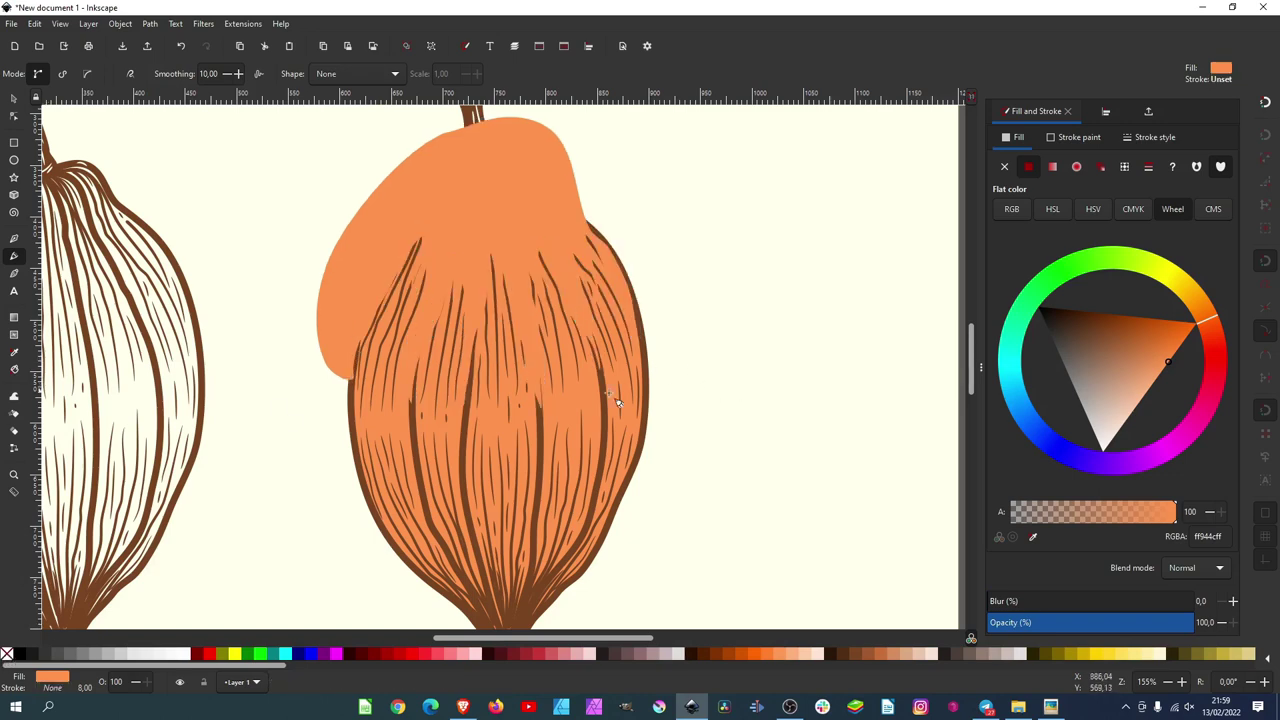
left_click(14, 352)
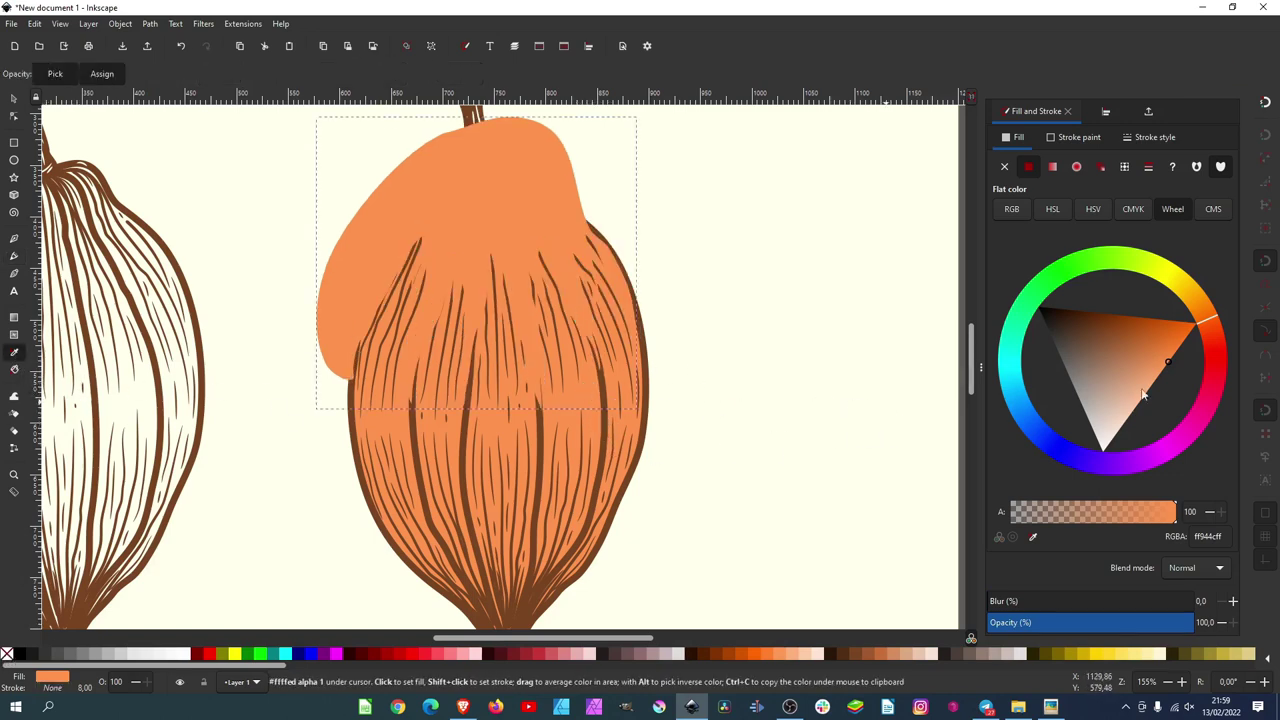
left_click(1155, 361)
left_click_drag(1148, 365, 1141, 344)
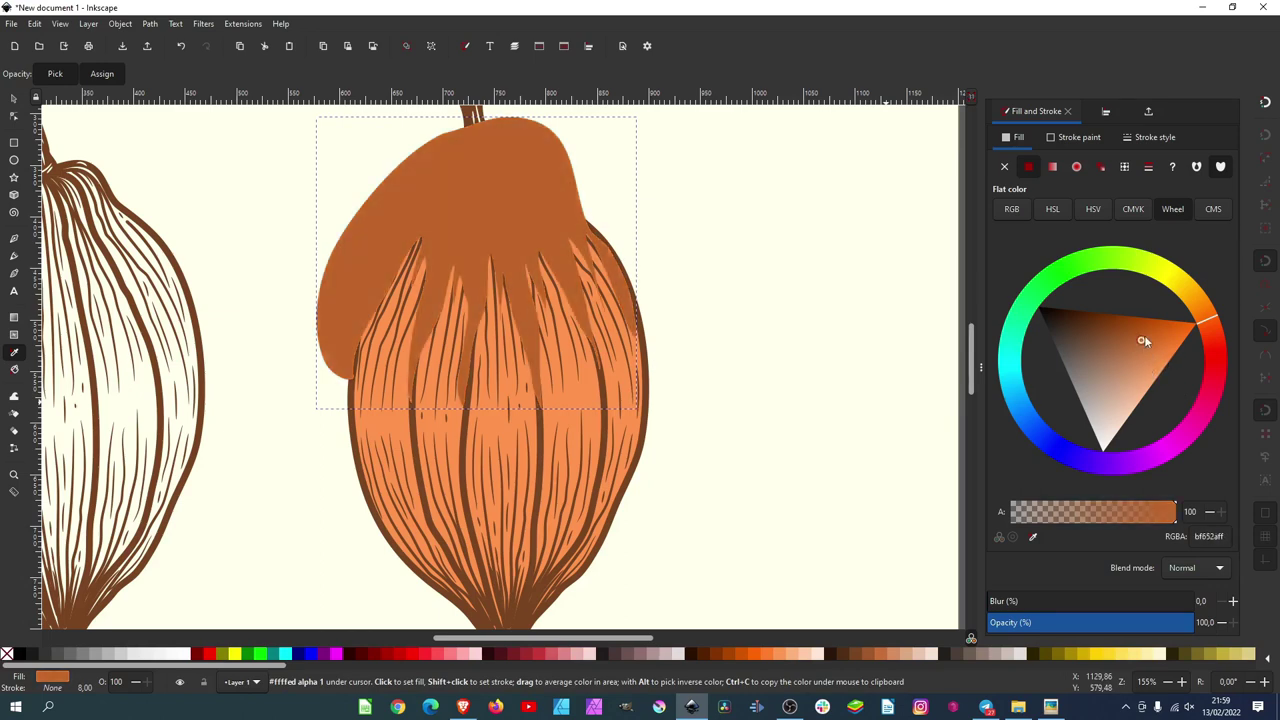
Step: Ungroup the orange pod, raise its body to the top, and intersect it with the shading shape
left_click(13, 97)
left_click(620, 477)
scroll(617, 450, "down", 1, "ctrl")
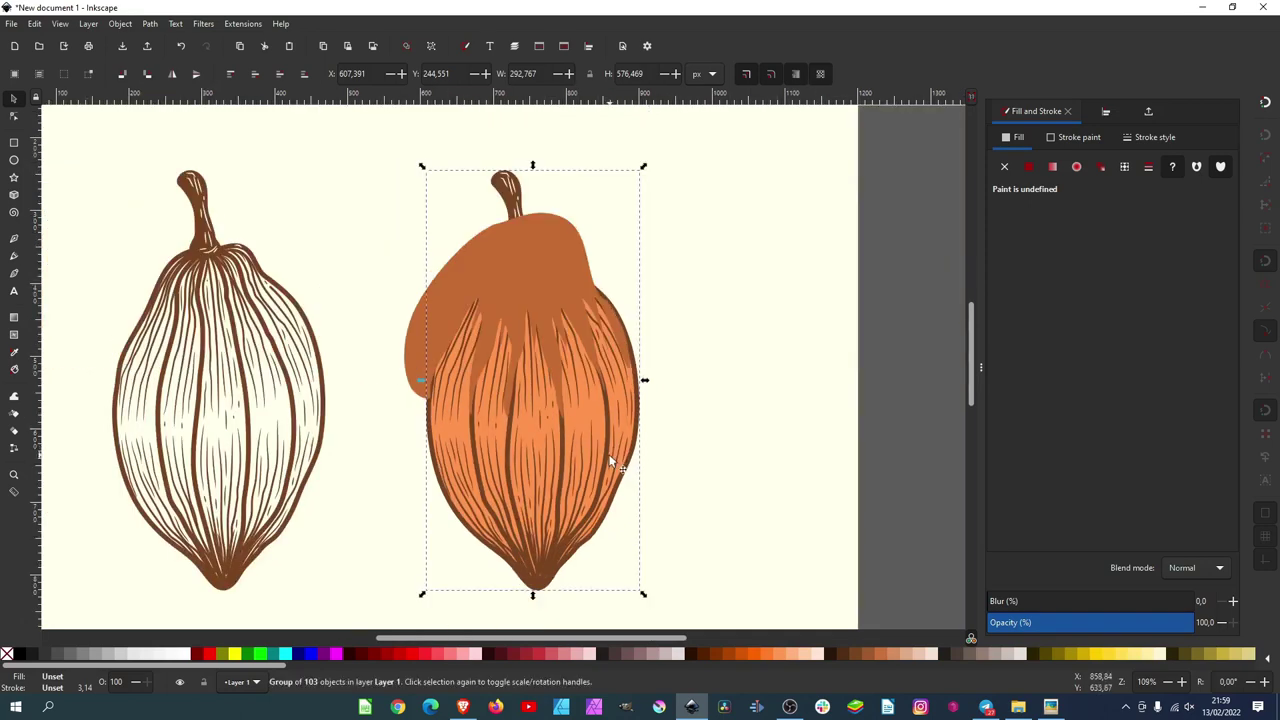
key("ctrl+shift+g")
left_click(918, 344)
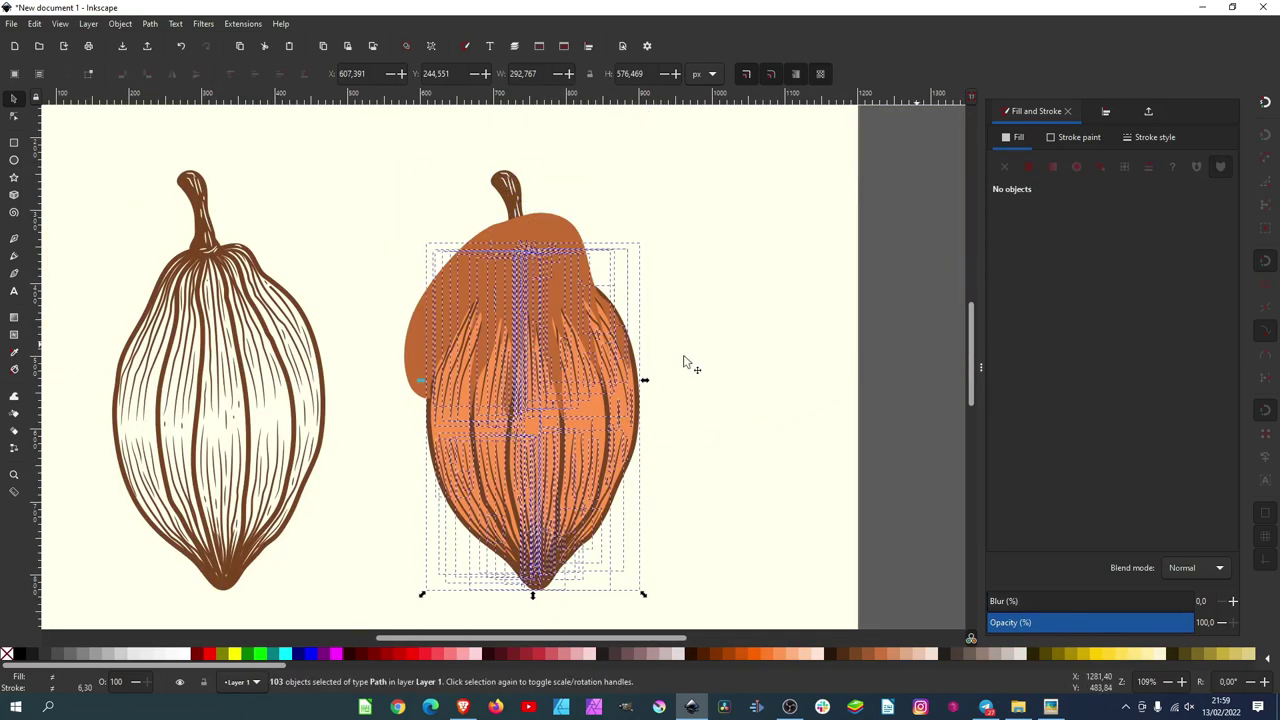
scroll(437, 416, "up", 1, "ctrl")
left_click(420, 428)
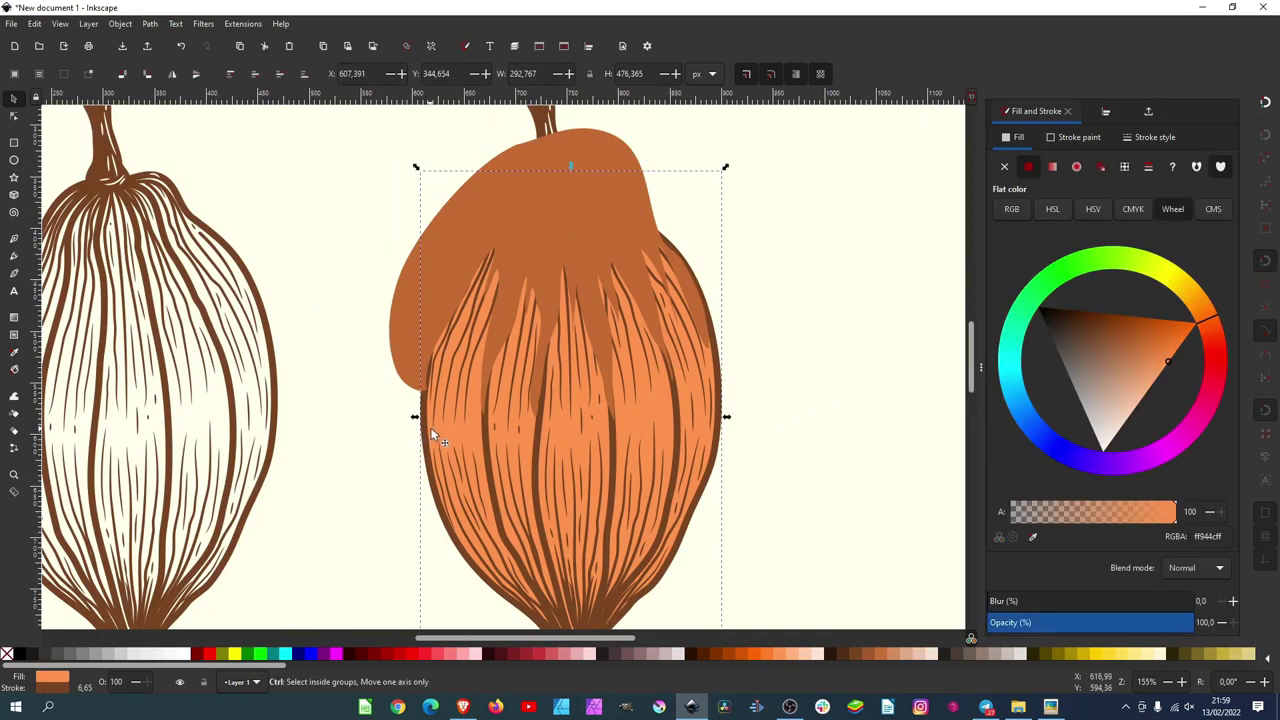
key("Home")
left_click(519, 152, "shift")
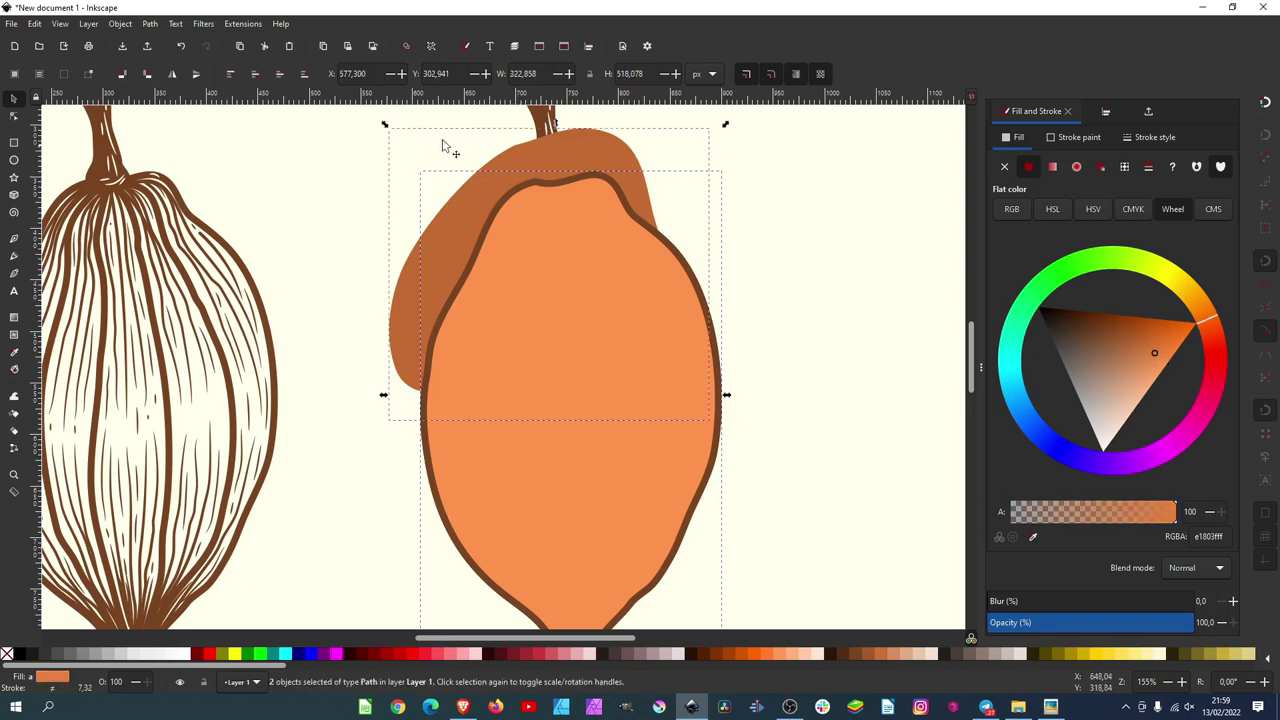
left_click(149, 23)
left_click(186, 129)
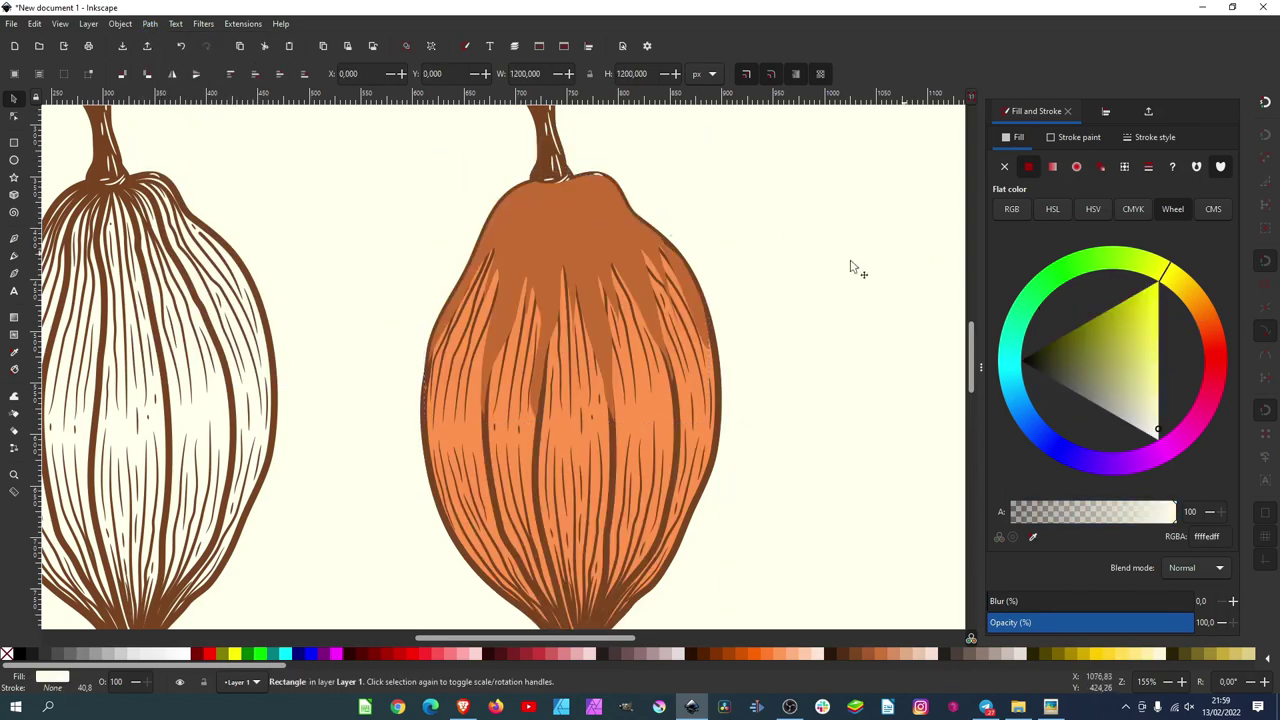
Step: Lower the trimmed shading below the stripes, then draw lower-tip shading and send it to the back
left_click(303, 77)
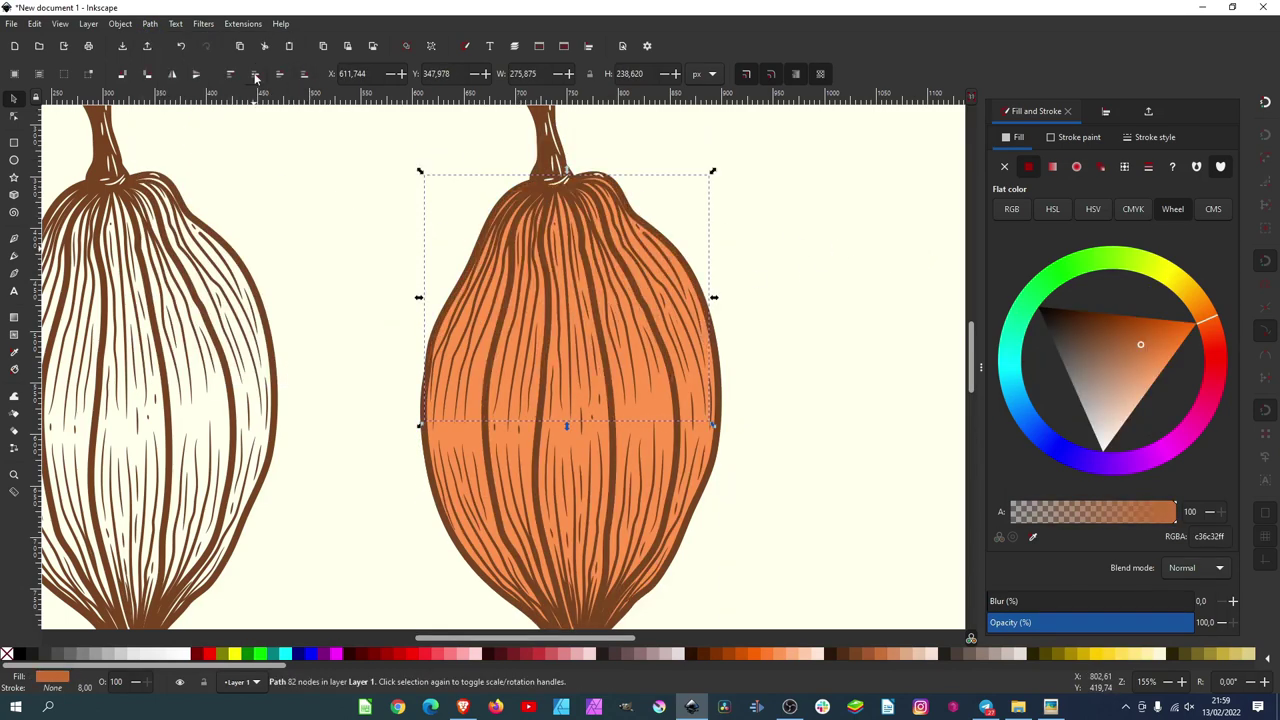
scroll(580, 305, "down", 2)
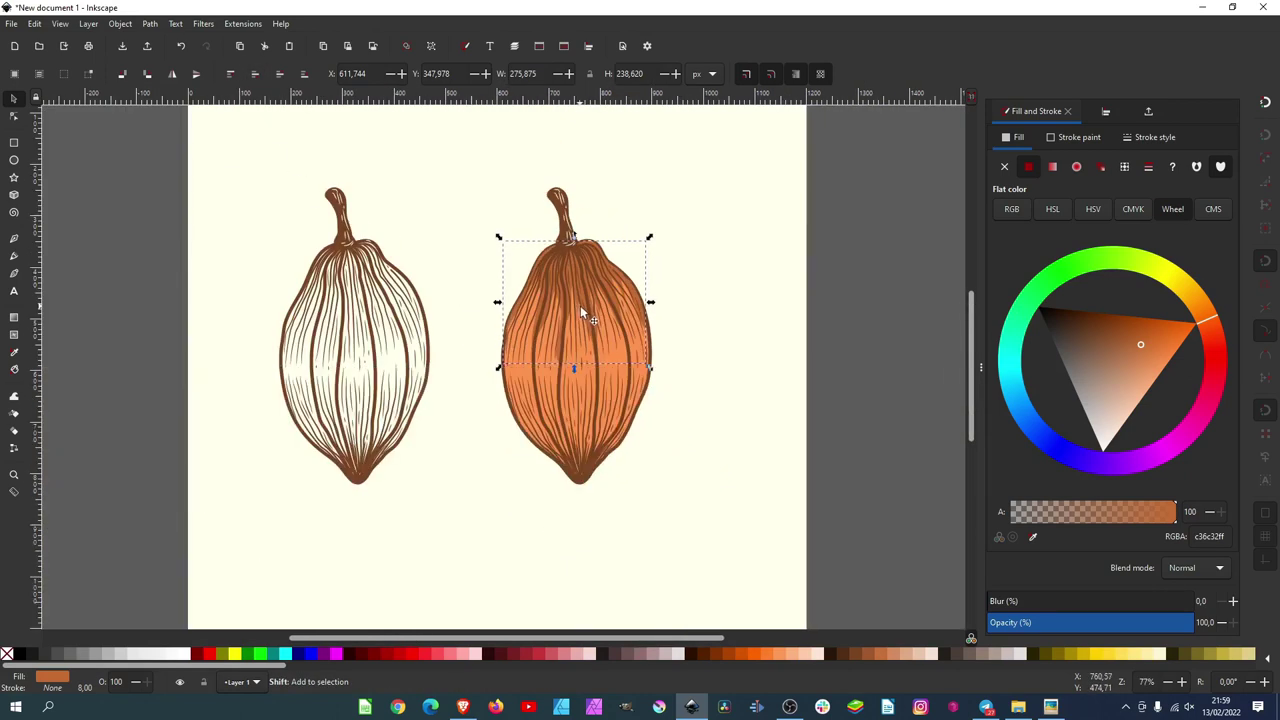
scroll(485, 351, "up", 2)
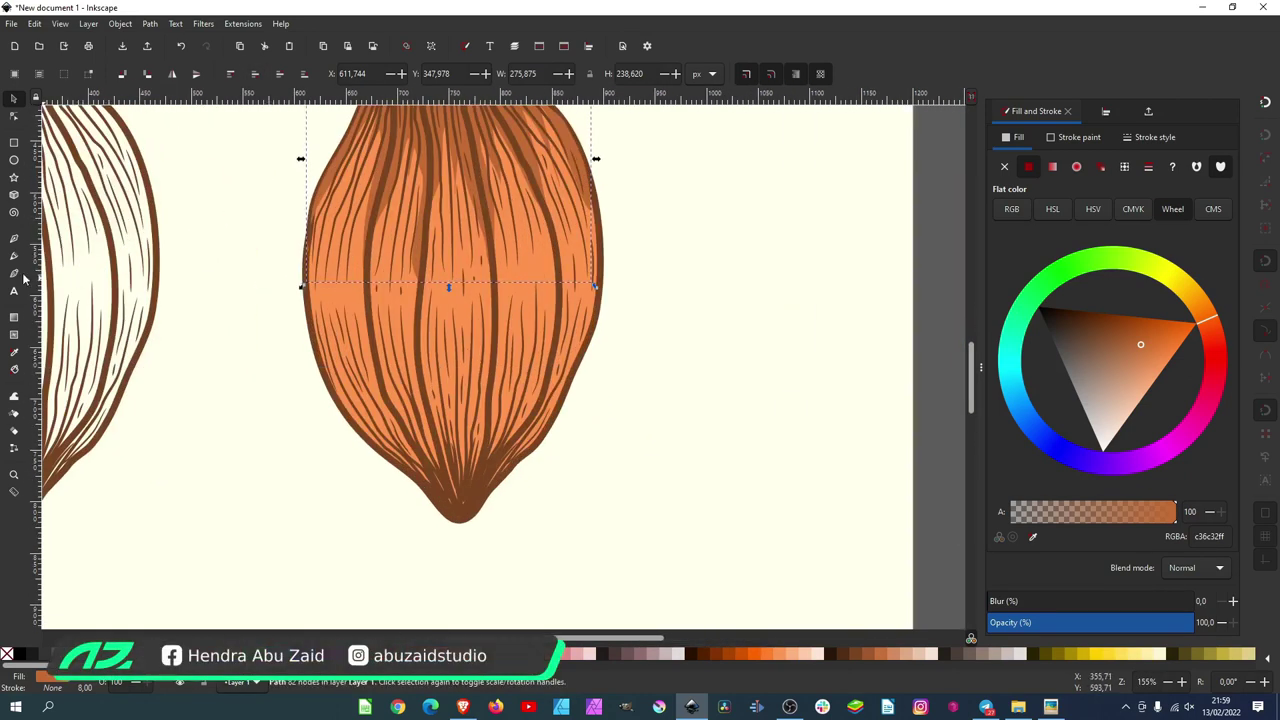
left_click(15, 256)
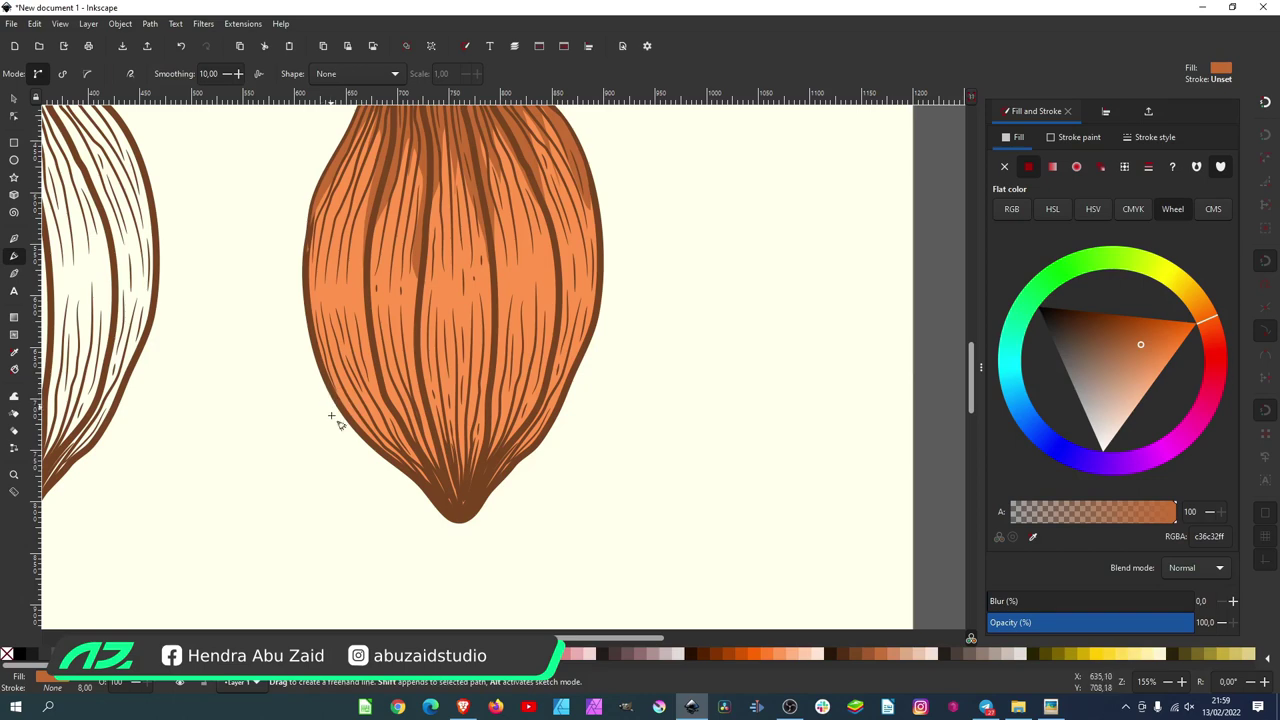
left_click_drag(294, 327, 338, 397)
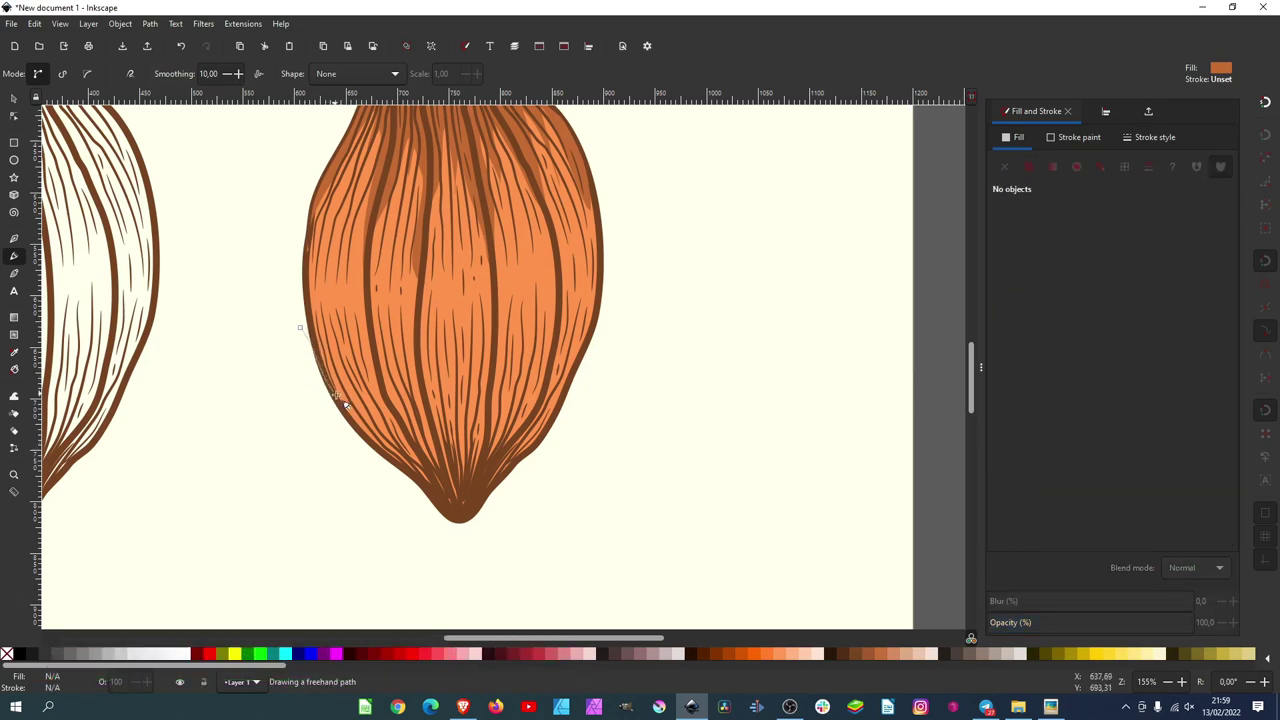
left_click_drag(416, 425, 300, 330)
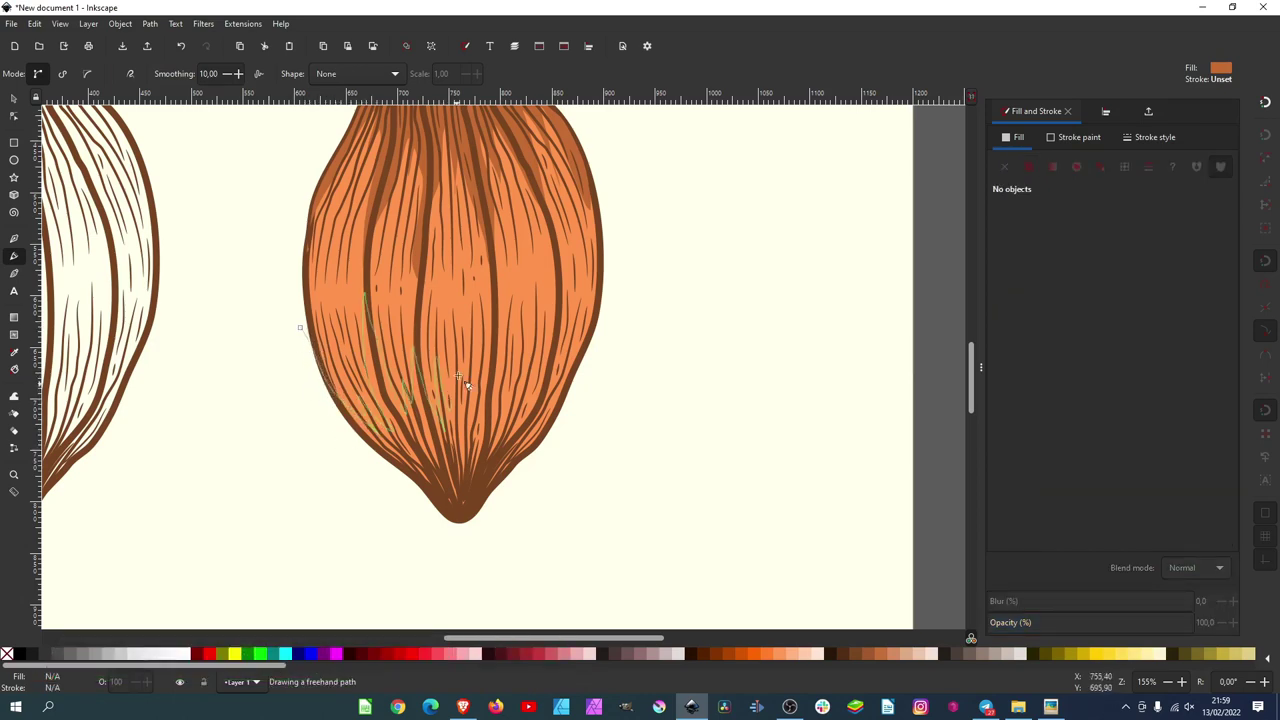
key("s")
key("End")
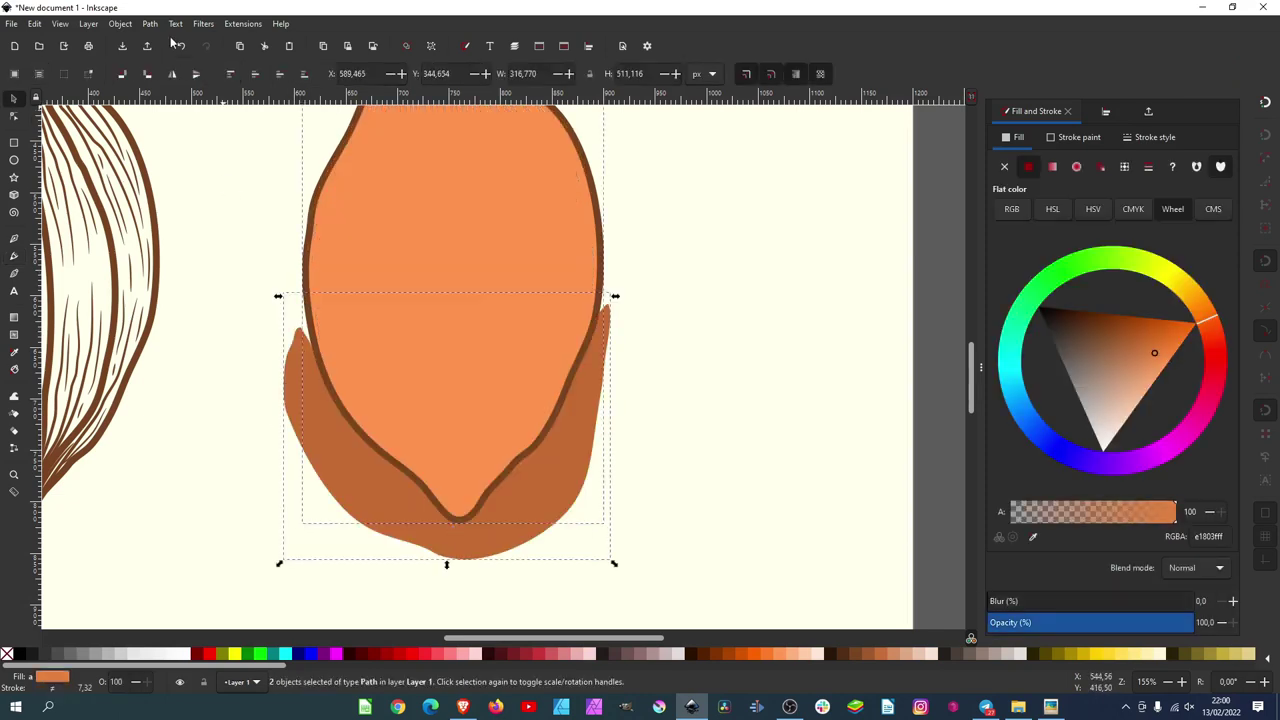
Step: Draw a highlight down the pod's centre and lighten it to pale peach (fdb07cff)
key("p")
left_click_drag(440, 200, 441, 355)
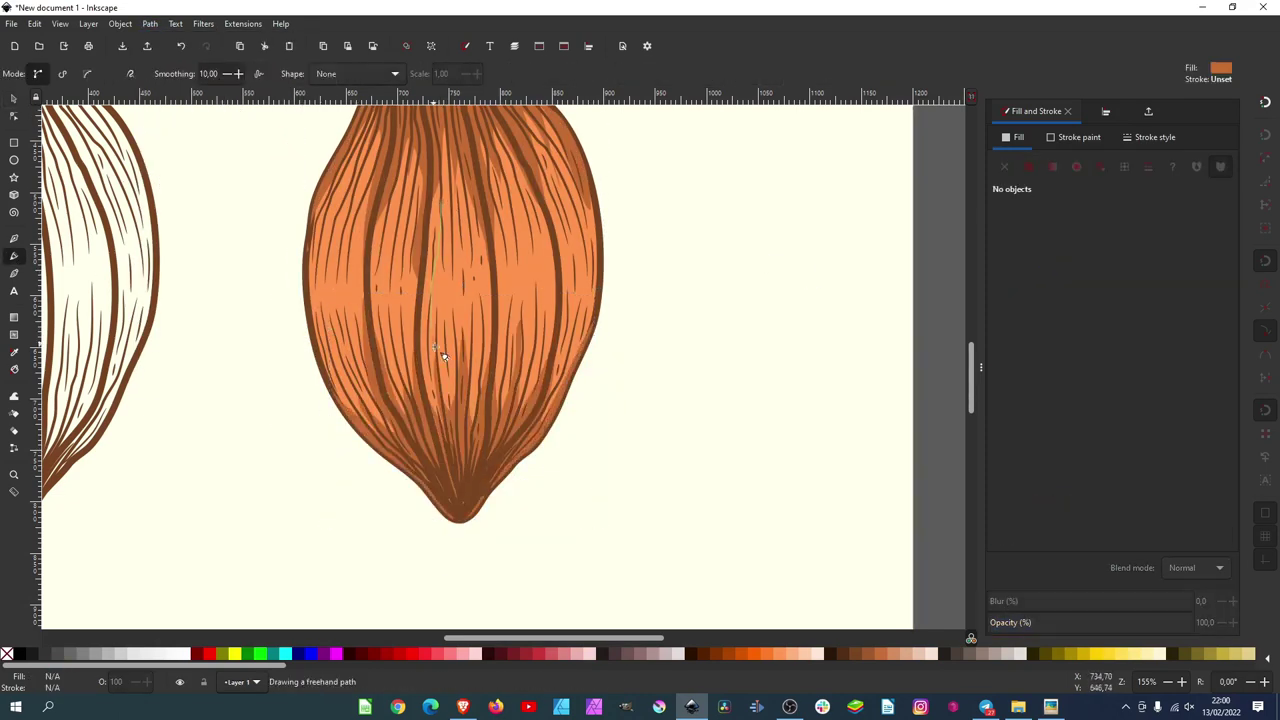
left_click_drag(447, 250, 455, 192)
left_click_drag(1137, 371, 1150, 386)
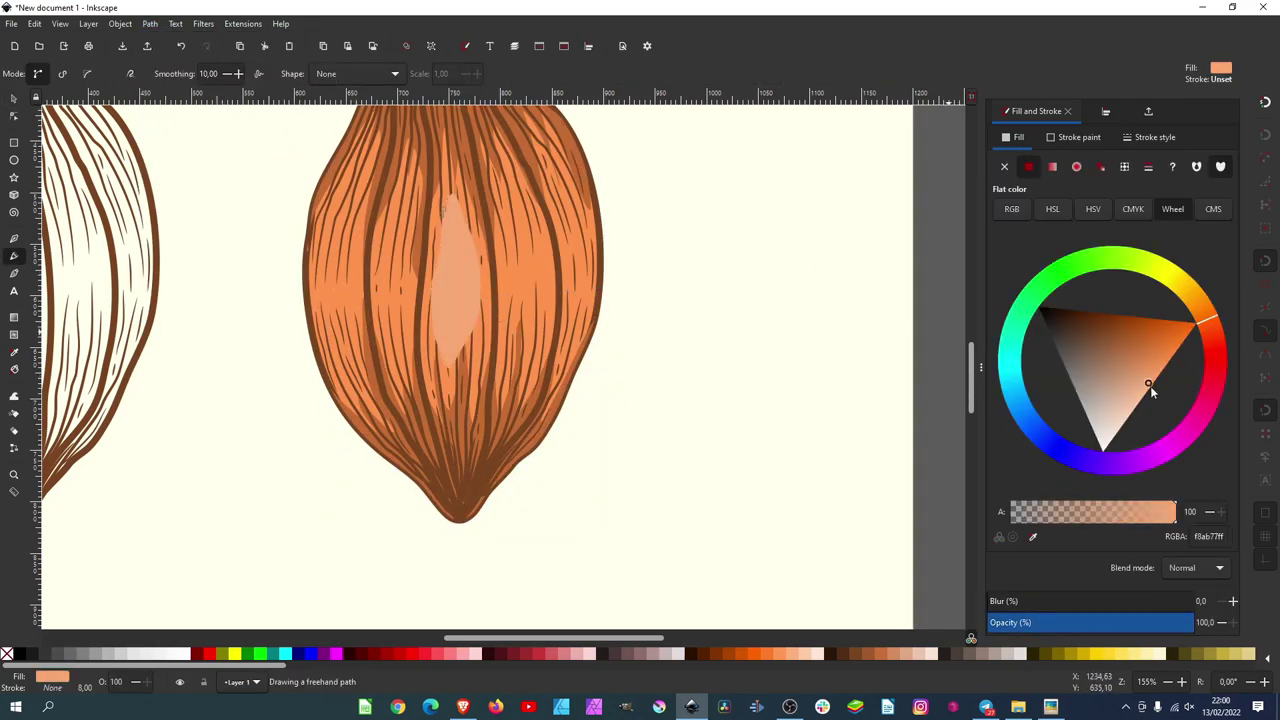
key("s")
Step: Draw two highlight streaks on the pod's right side and select the highlights
key("p")
left_click_drag(520, 195, 543, 340)
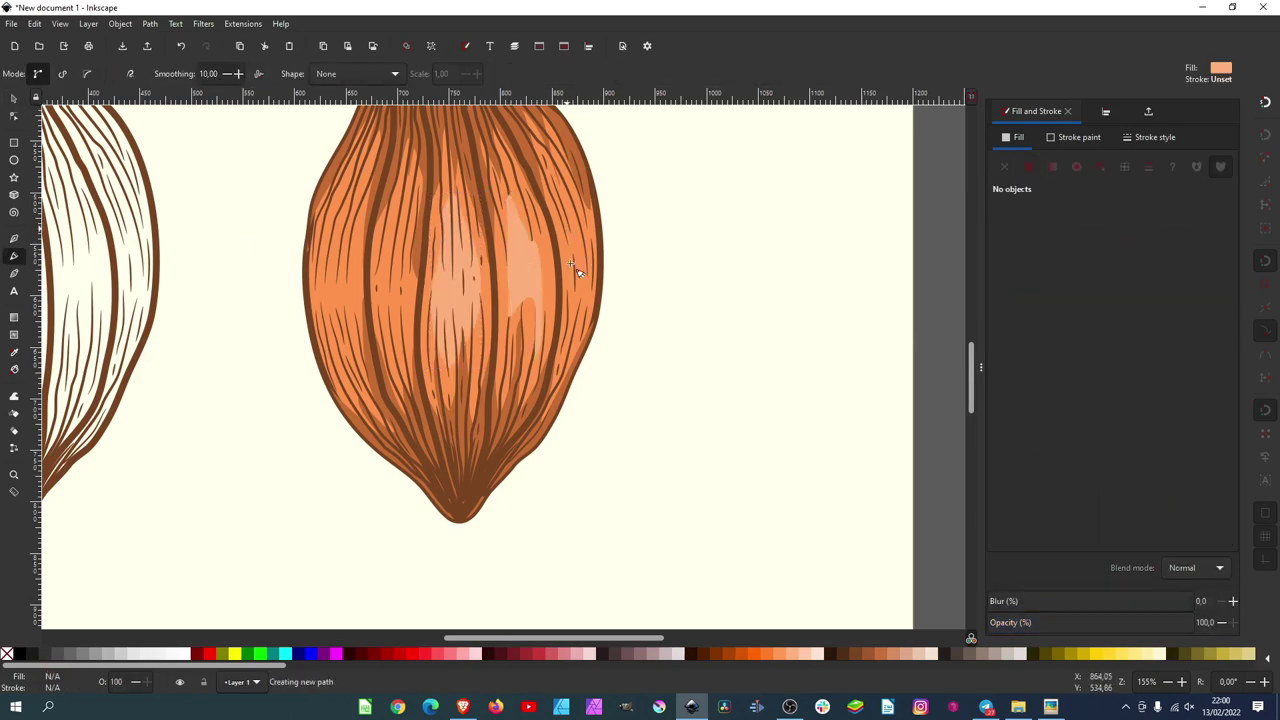
left_click_drag(575, 200, 560, 335)
key("s")
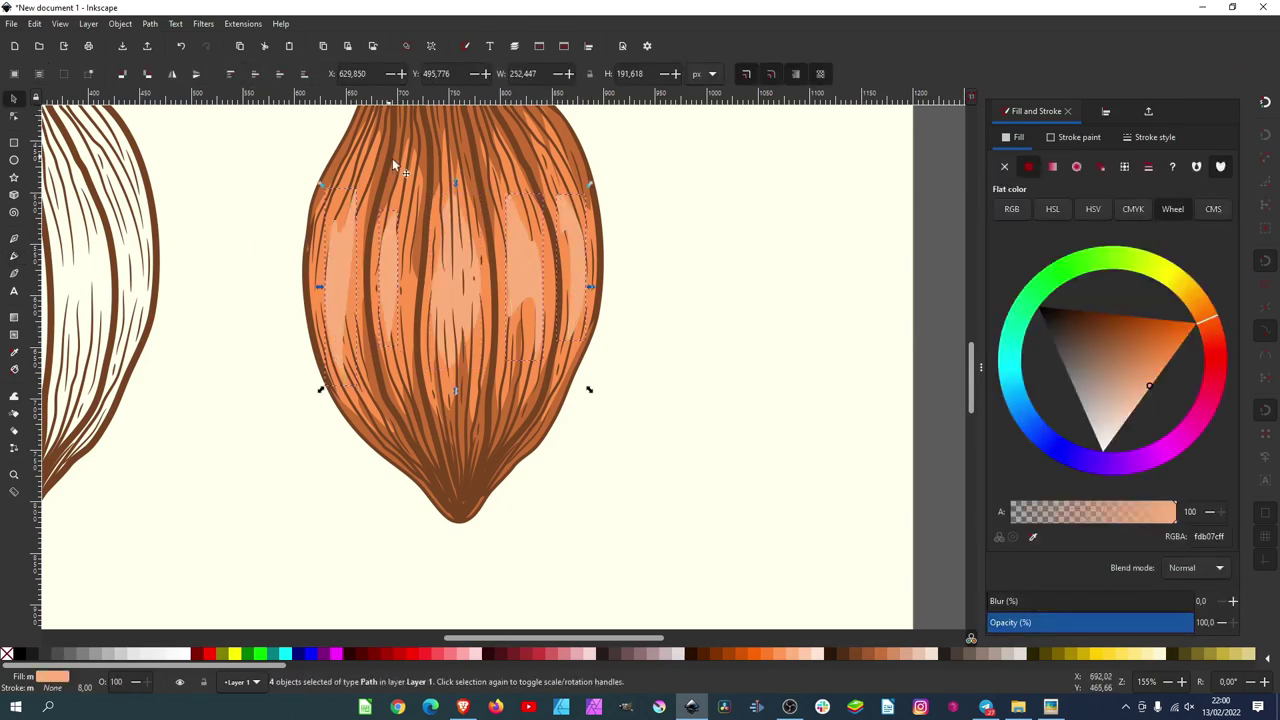
left_click(392, 230, "shift")
scroll(414, 276, "down", 1, "ctrl")
Step: Clear the selection and scroll the view left across the page
scroll(480, 272, "down", 2, "ctrl")
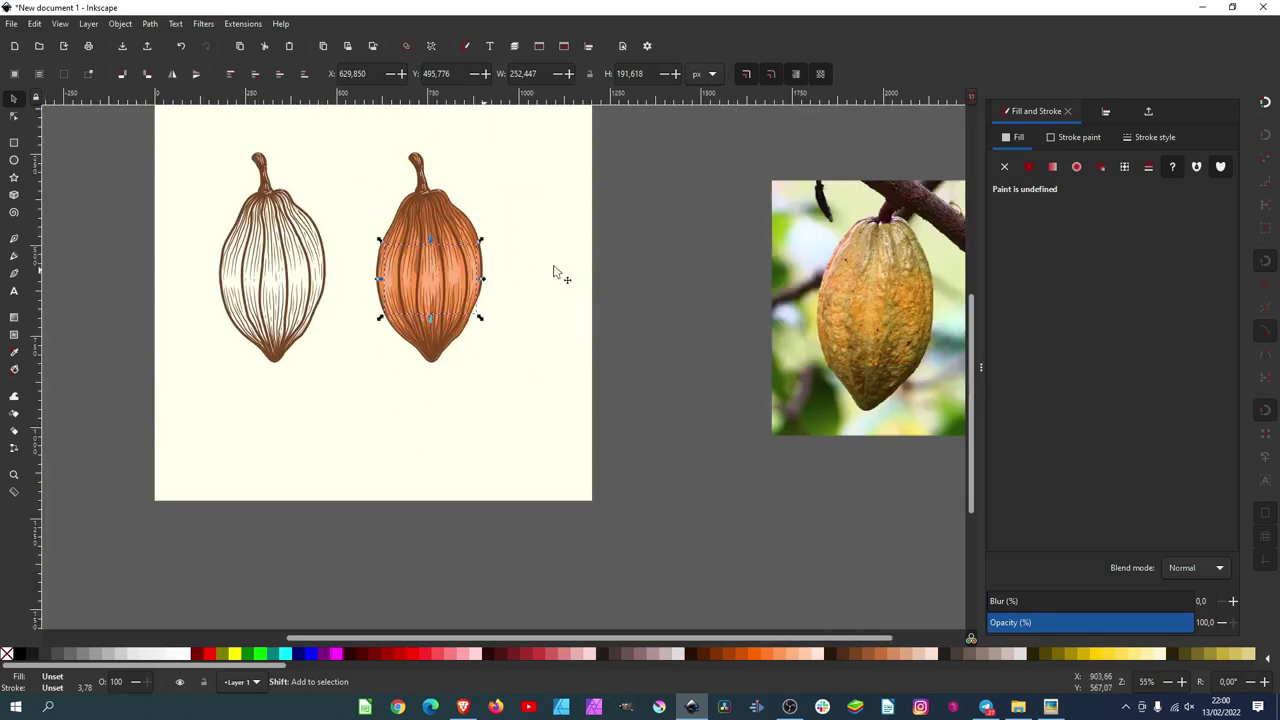
left_click(633, 237)
scroll(633, 242, "left", 1)
scroll(600, 250, "left", 2)
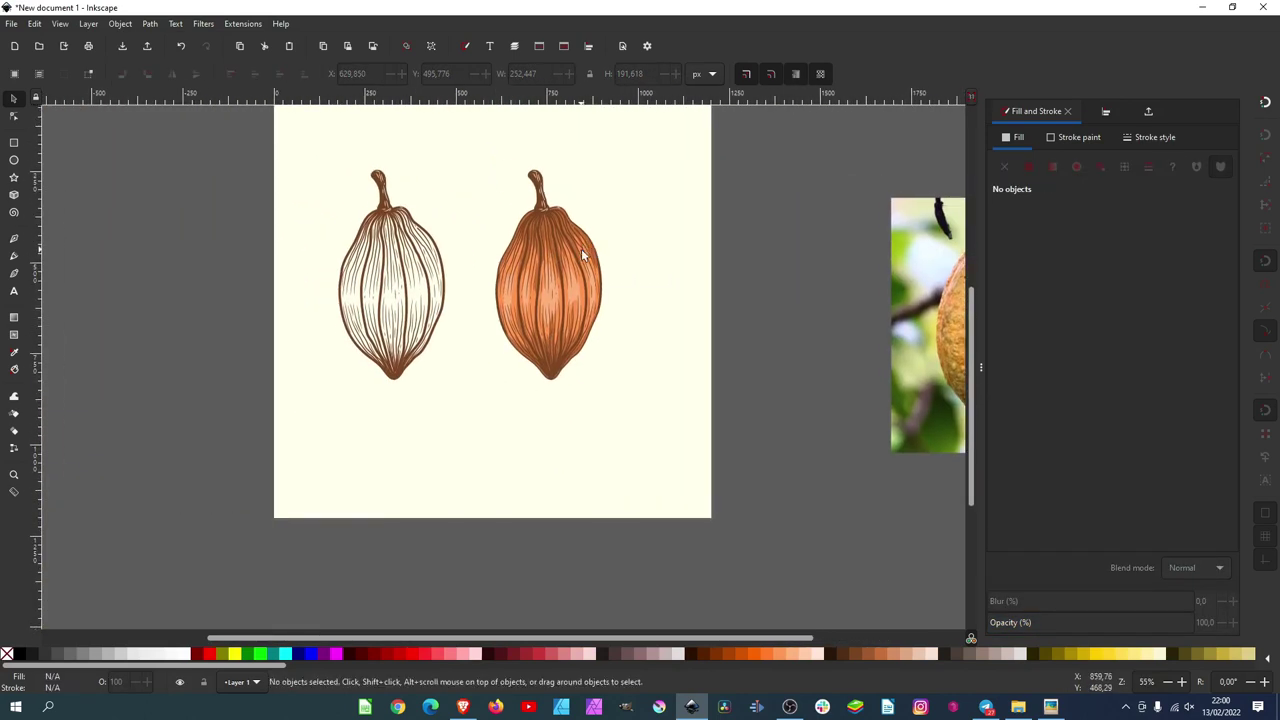